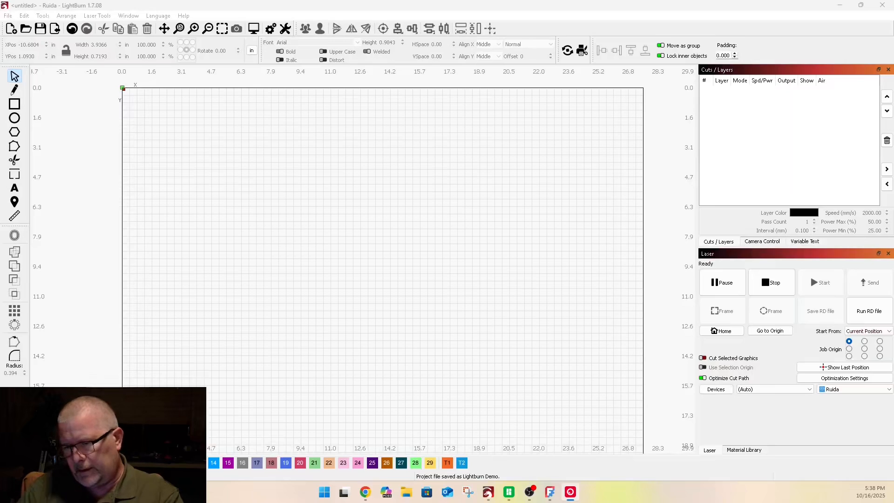
# - Switch to Chrome and look over the Cricut Hello Kitty SVG Free page, including its file formats and download section
pyautogui.hotkey('alt', 'Tab')
pyautogui.moveTo(298, 502); pyautogui.dragTo(306, 348)
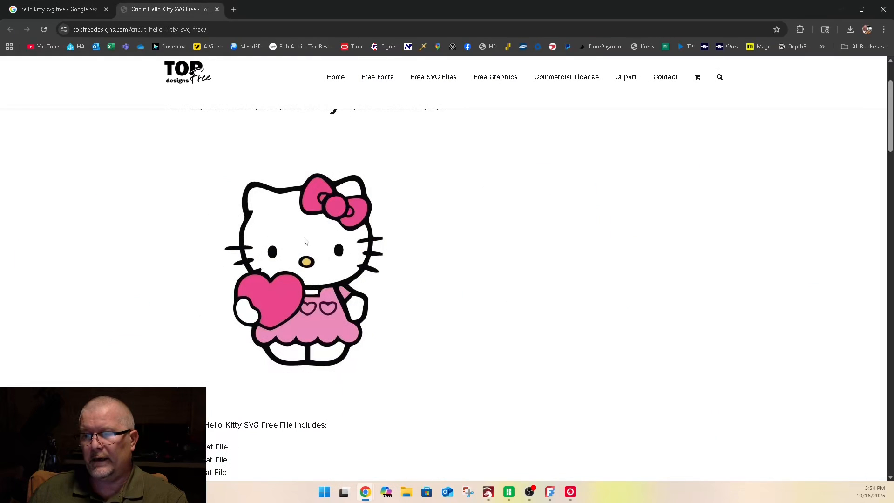
pyautogui.scroll(1, 305, 241)
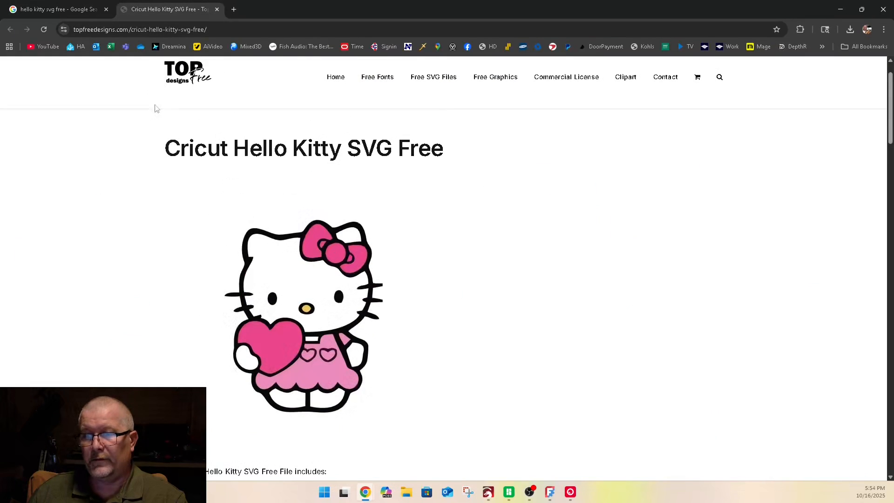
pyautogui.scroll(2, 188, 82)
pyautogui.moveTo(165, 234); pyautogui.dragTo(361, 235)
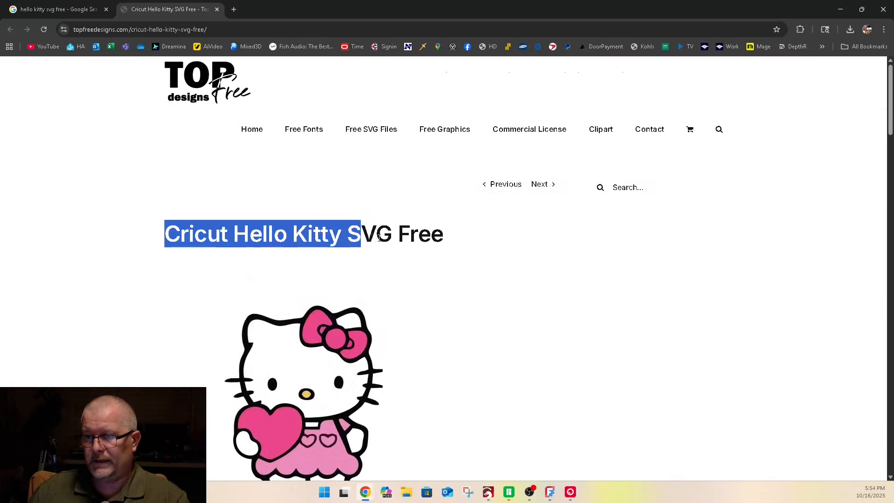
pyautogui.scroll(-5, 363, 208)
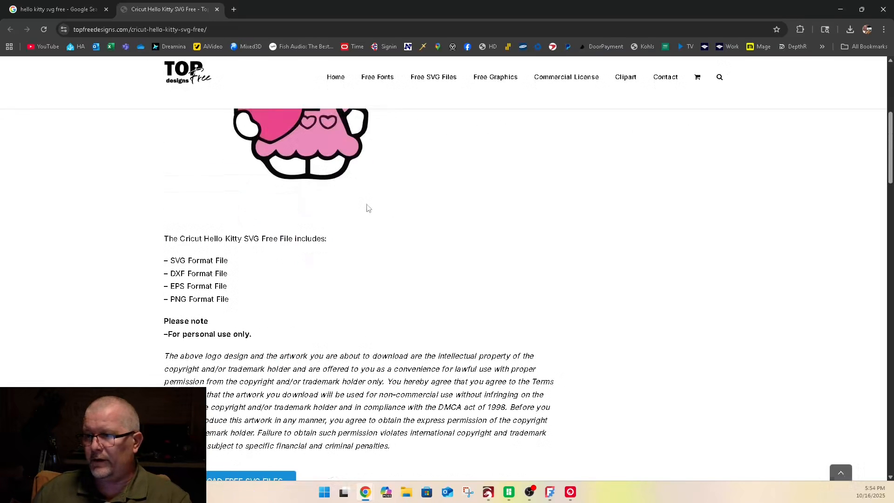
pyautogui.scroll(-4, 335, 226)
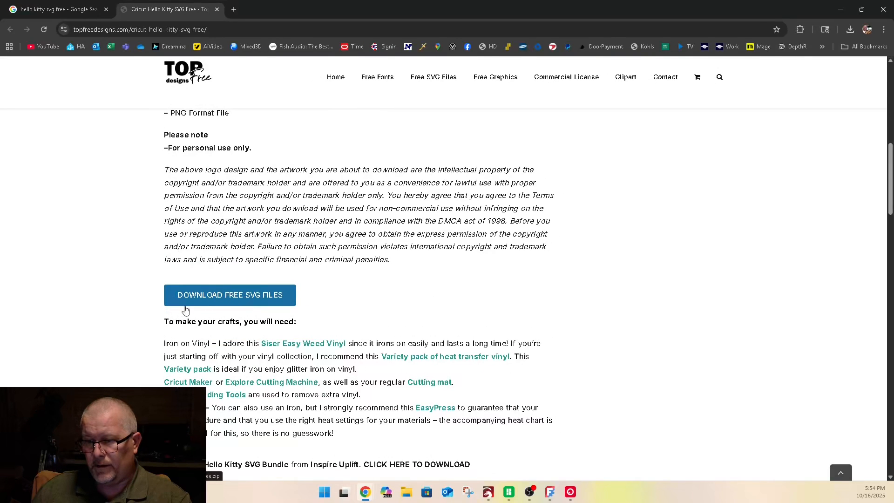
pyautogui.scroll(-1, 186, 305)
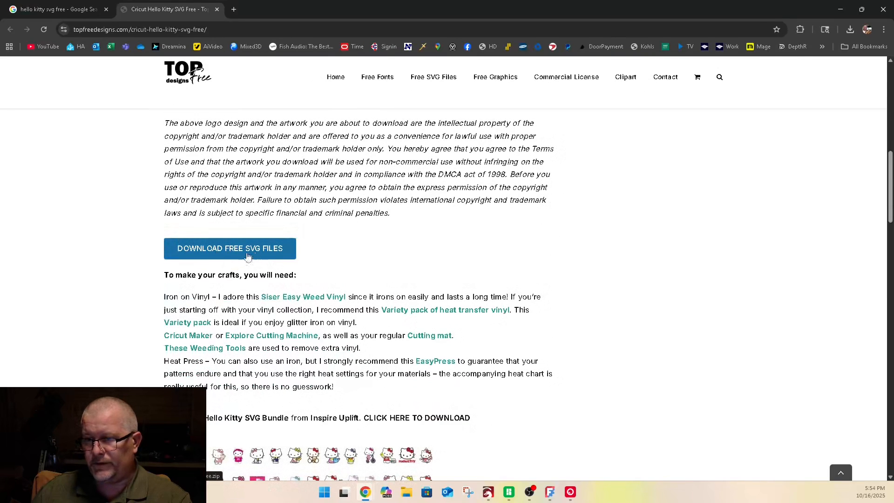
pyautogui.scroll(9, 280, 245)
# - Copy the Hello Kitty picture on the web page to the clipboard as an image
pyautogui.rightClick(289, 243)
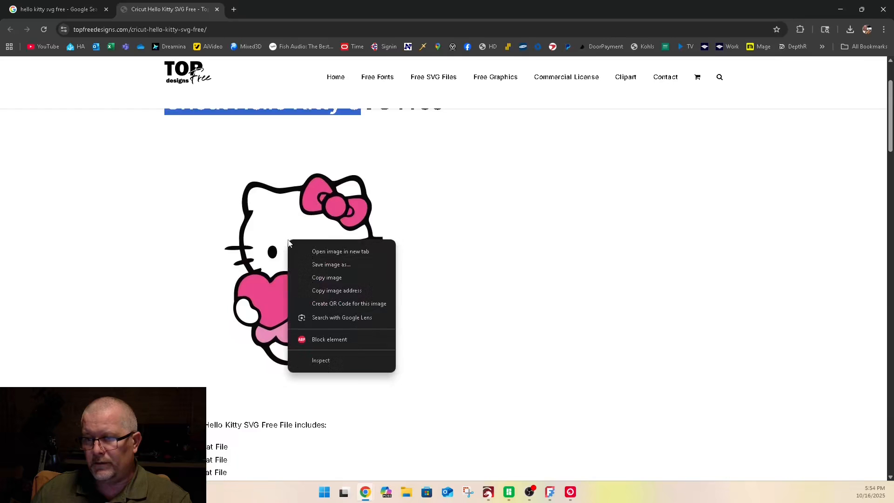
pyautogui.click(320, 278)
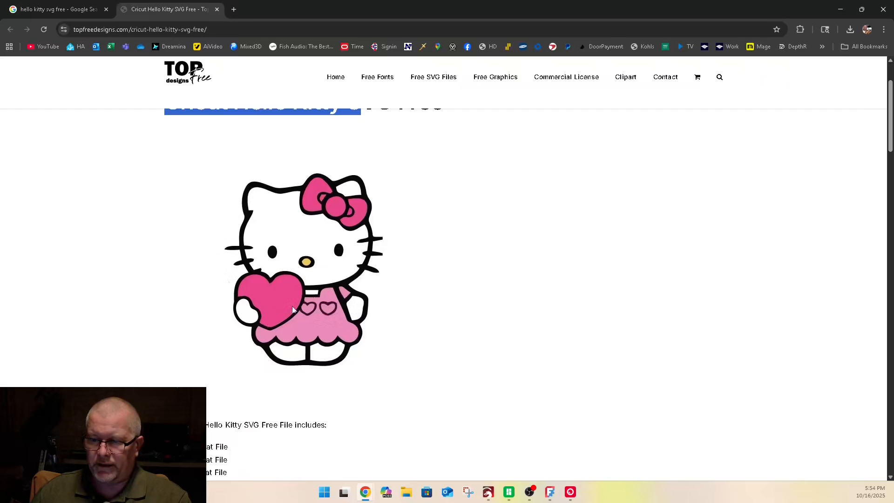
pyautogui.click(398, 392)
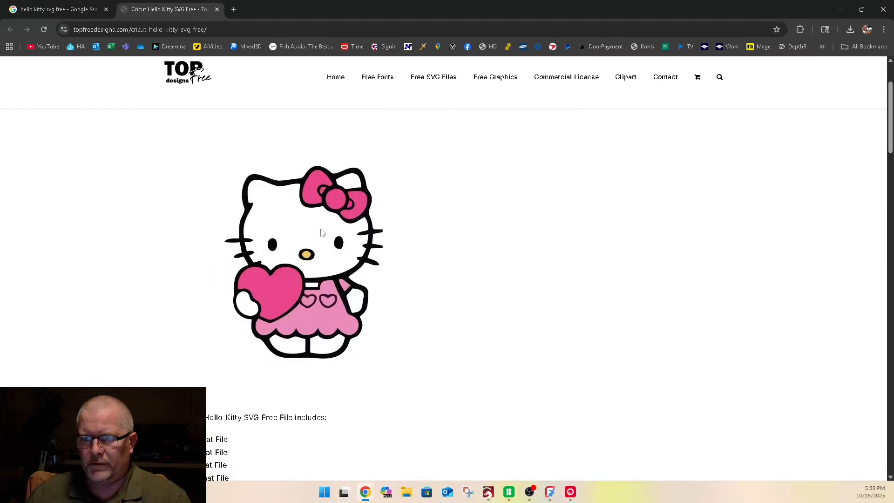
pyautogui.rightClick(321, 232)
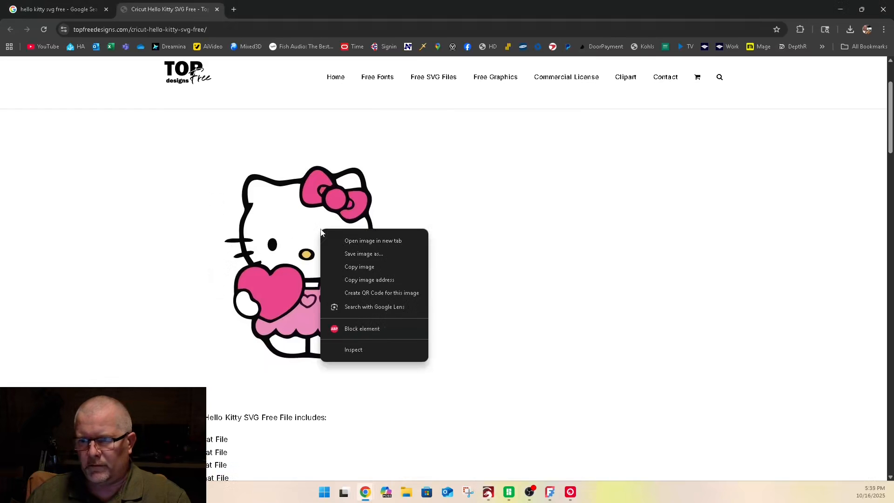
pyautogui.click(352, 267)
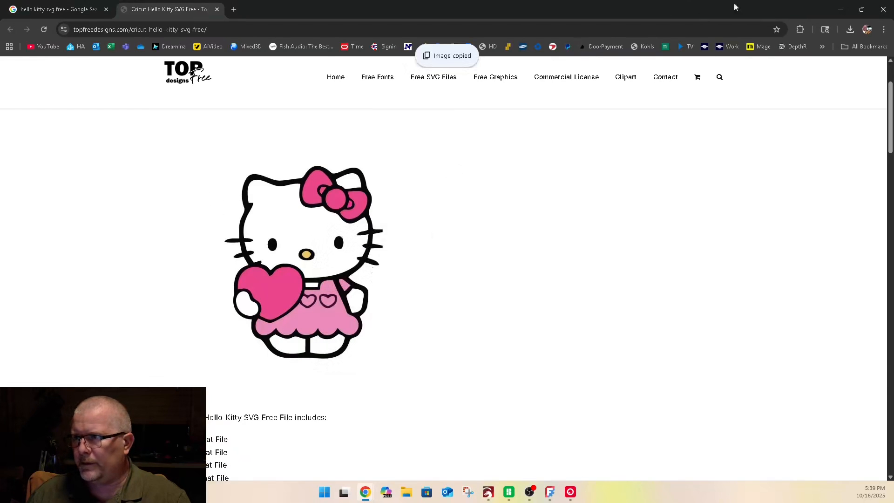
# - Switch to LightBurn and paste the copied Hello Kitty image into the empty project
pyautogui.click(840, 9)
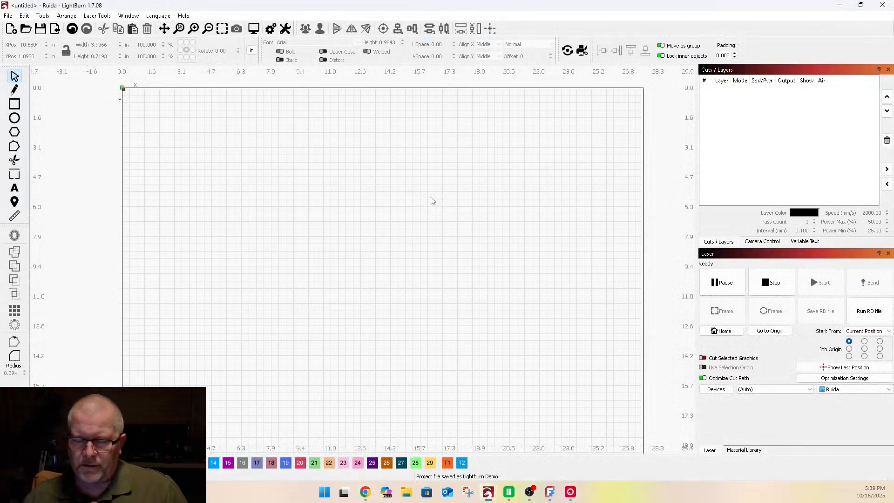
pyautogui.hotkey('ctrl', 'v')
pyautogui.scroll(-5, 312, 180)
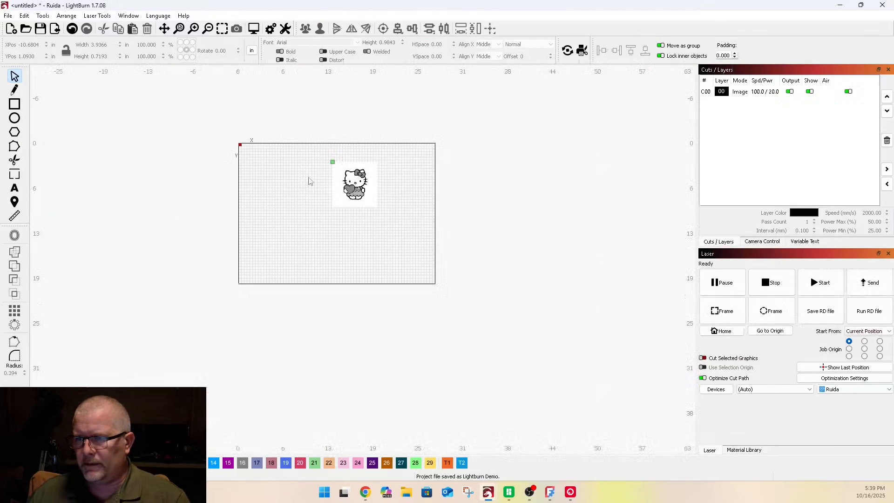
pyautogui.scroll(8, 344, 185)
# - Trace the pasted Hello Kitty image with cutoff 0 and threshold 128, keeping the source image
pyautogui.click(356, 233)
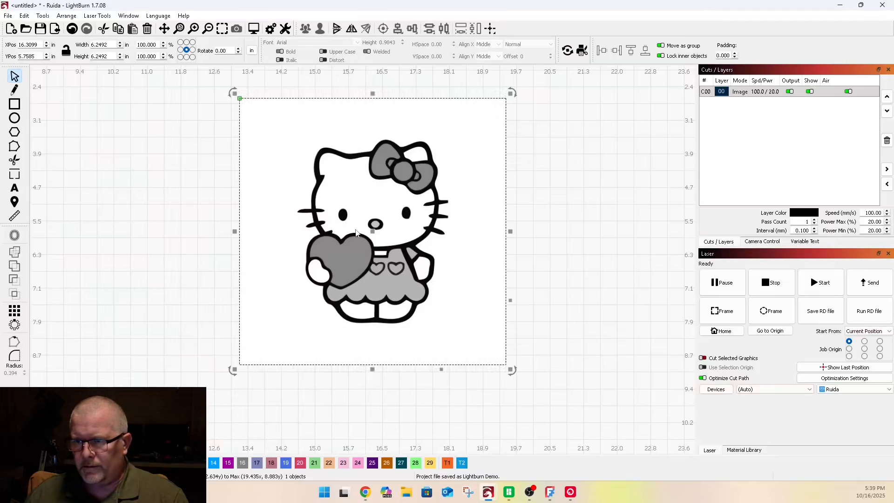
pyautogui.rightClick(356, 232)
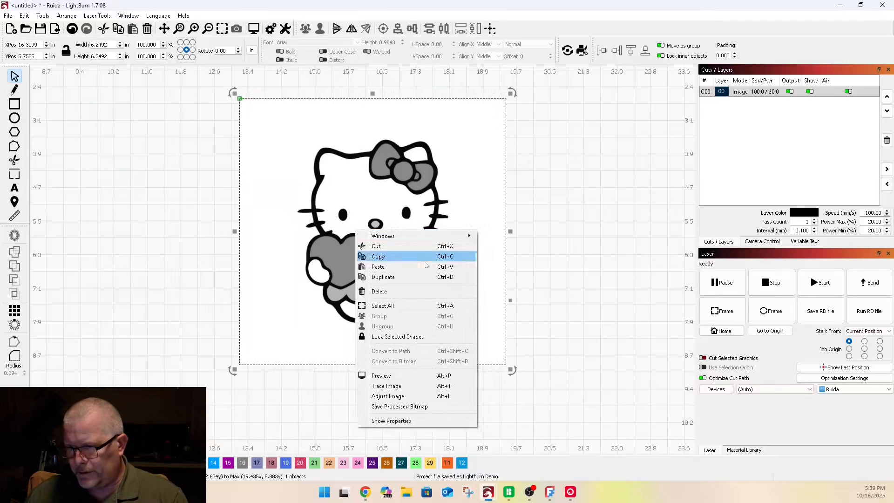
pyautogui.click(386, 386)
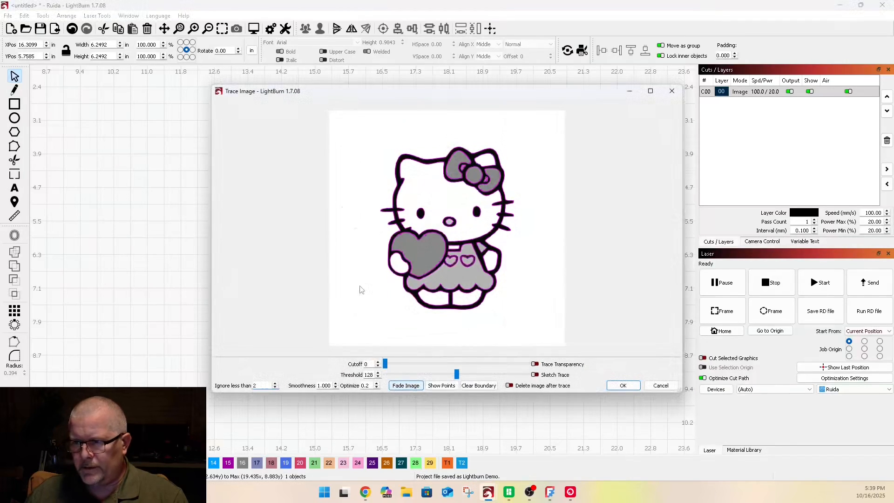
pyautogui.press('Return')
# - Move the traced outlines off the image to the empty area left of it and assign them to blue layer 01
pyautogui.scroll(-7, 542, 258)
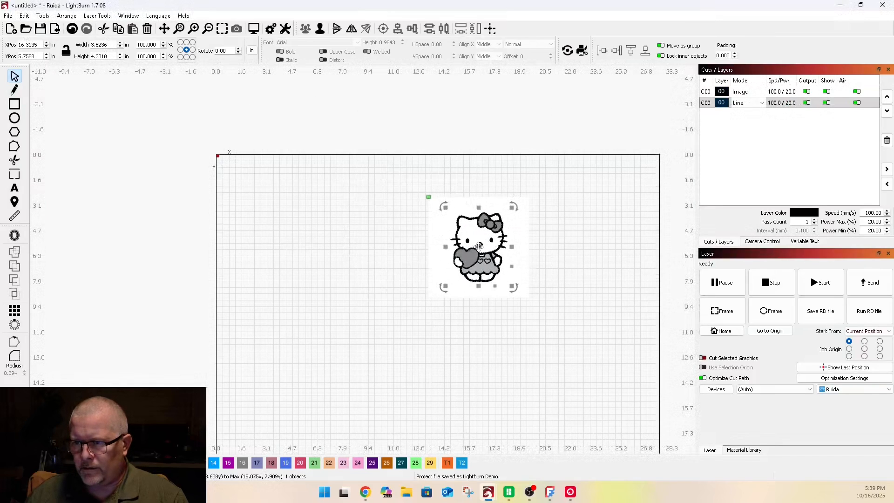
pyautogui.moveTo(479, 247); pyautogui.dragTo(311, 240)
pyautogui.scroll(6, 294, 242)
pyautogui.click(25, 463)
pyautogui.scroll(-3, 232, 214)
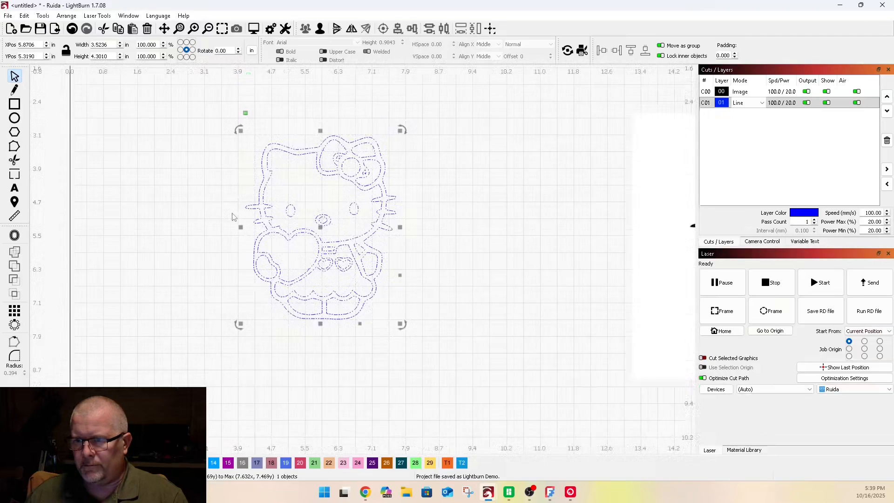
# - Set blue layer 01 to Fill mode and delete the original Hello Kitty image
pyautogui.click(749, 104)
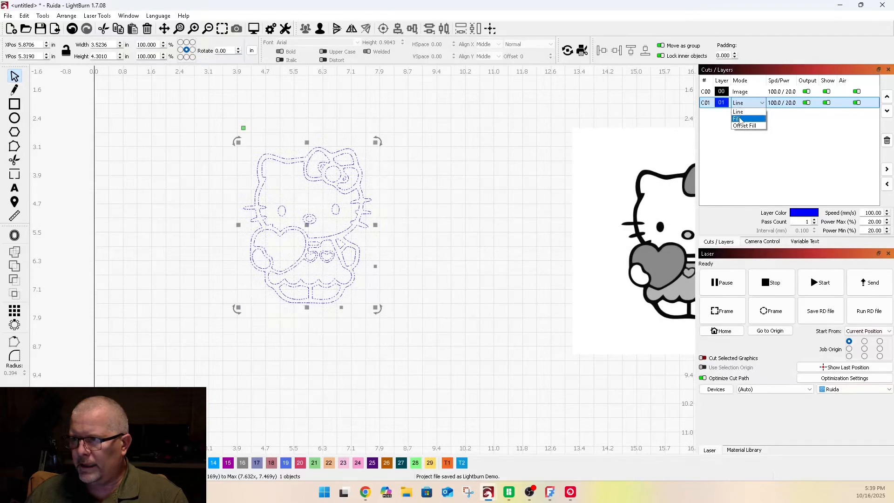
pyautogui.click(741, 119)
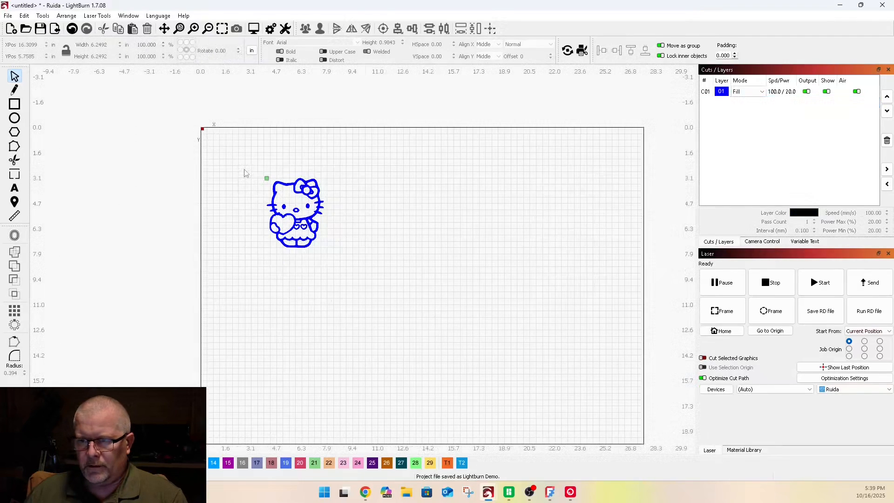
# - Shift the traced drawing slightly up and right and, with layer 01 in Line mode, ungroup it into separate outlines
pyautogui.moveTo(295, 221); pyautogui.dragTo(309, 211)
pyautogui.scroll(5, 308, 210)
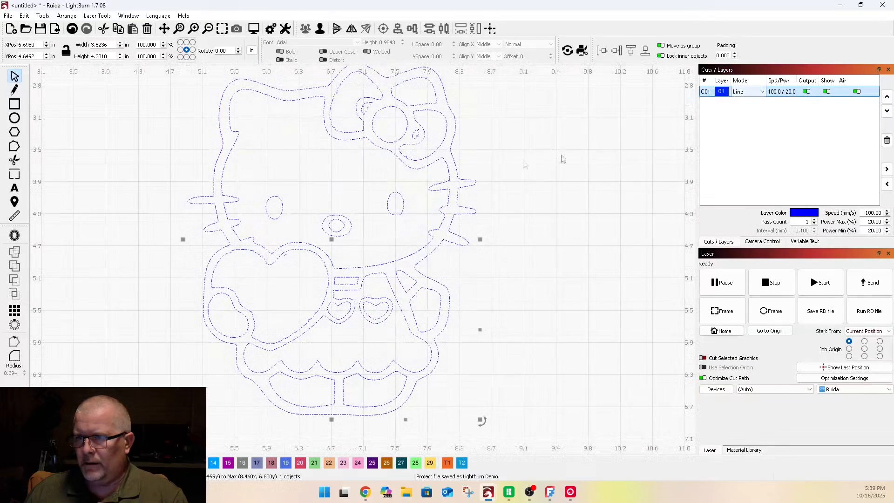
pyautogui.hotkey('ctrl', 'u')
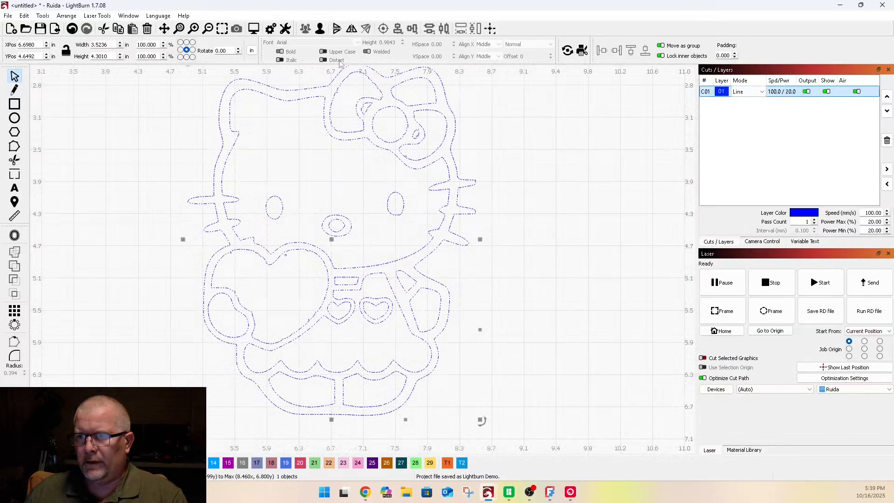
pyautogui.click(550, 192)
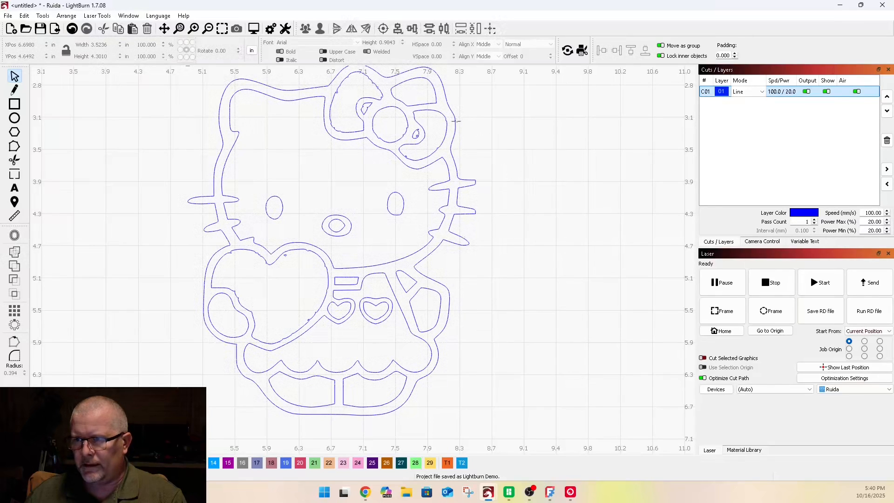
# - Offset the outermost Hello Kitty outline outward by 0.0787 in with round corners, keeping the original outline
pyautogui.click(456, 121)
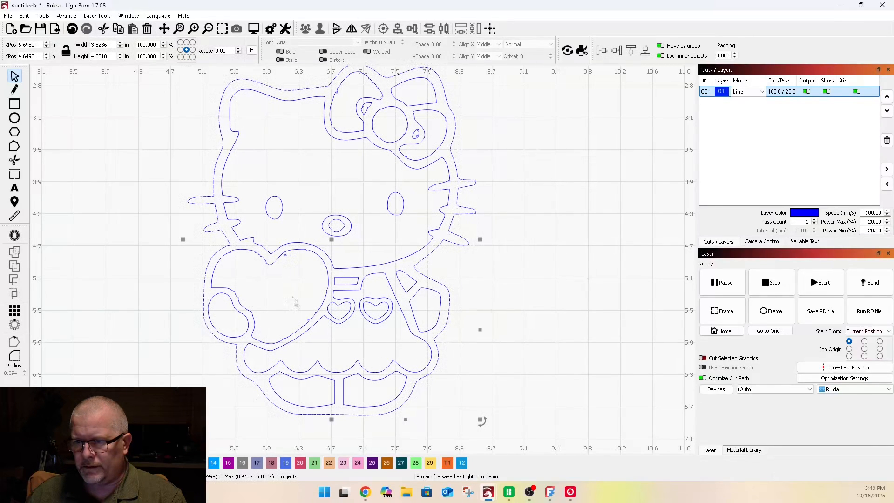
pyautogui.scroll(2, 293, 302)
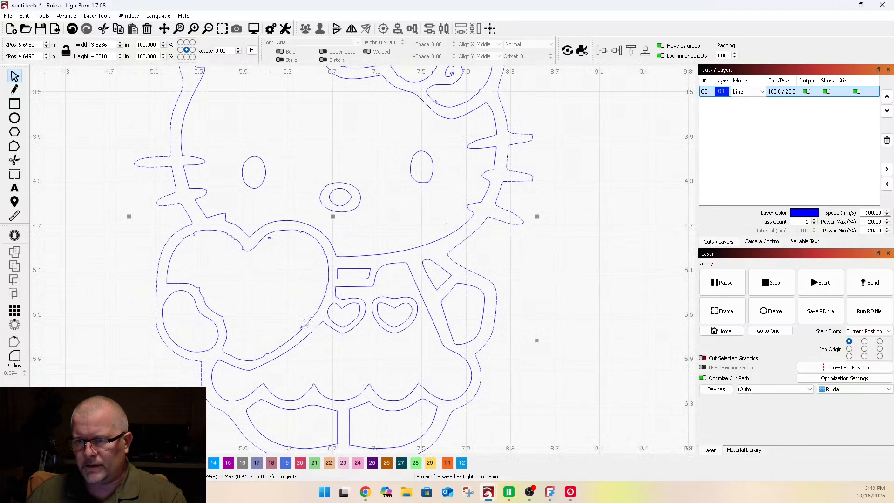
pyautogui.scroll(-2, 305, 319)
pyautogui.click(14, 237)
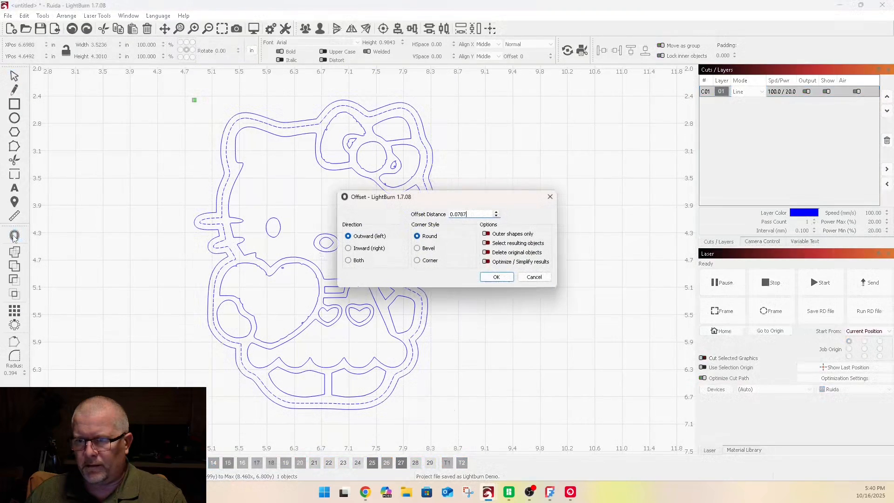
pyautogui.write('0.0162')
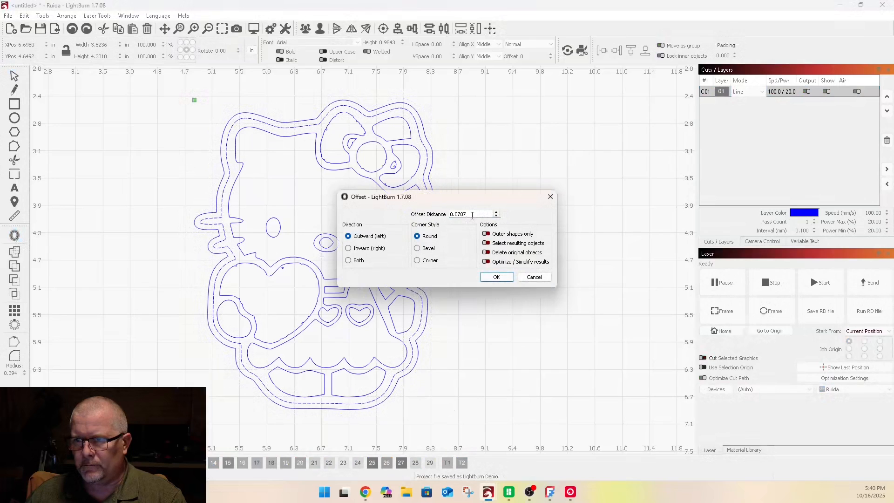
pyautogui.press('Return')
# - Assign the new offset outline around the figure to red layer 02
pyautogui.scroll(3, 286, 111)
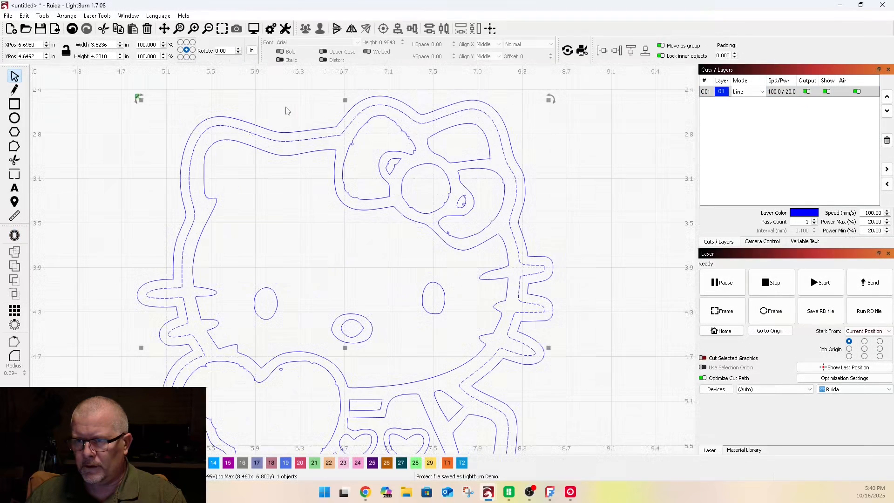
pyautogui.click(294, 132)
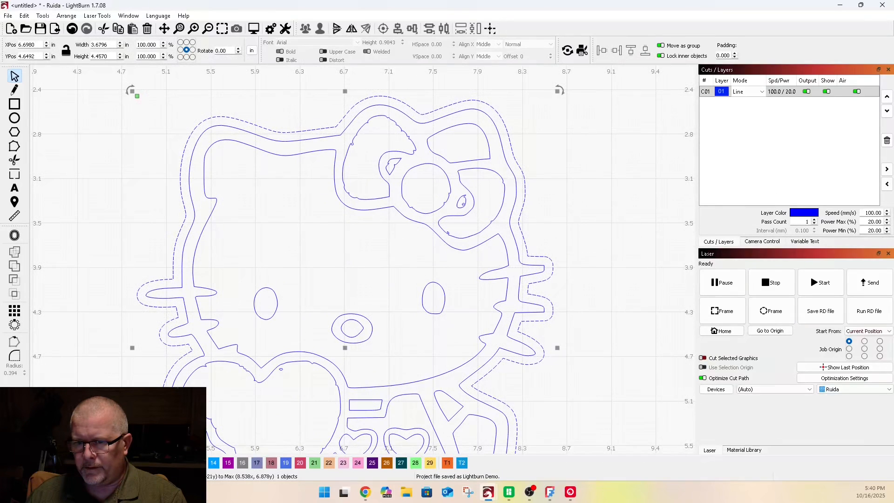
pyautogui.click(41, 463)
# - Duplicate the outline of the bow's left loop in place and assign the copy to green layer 03
pyautogui.scroll(2, 406, 132)
pyautogui.click(330, 147)
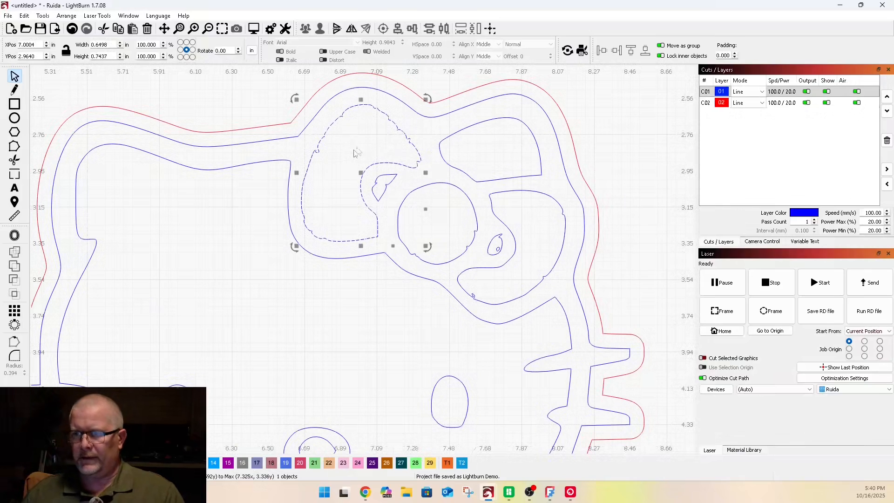
pyautogui.hotkey('ctrl', 'd')
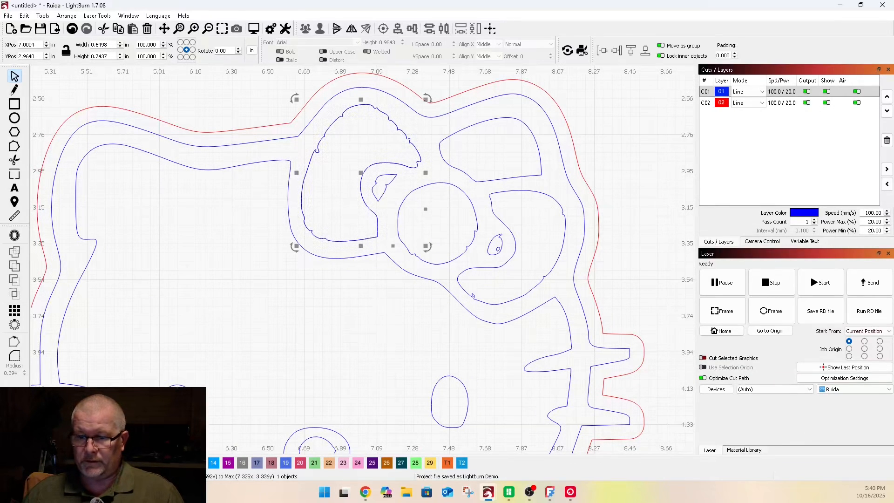
pyautogui.click(55, 463)
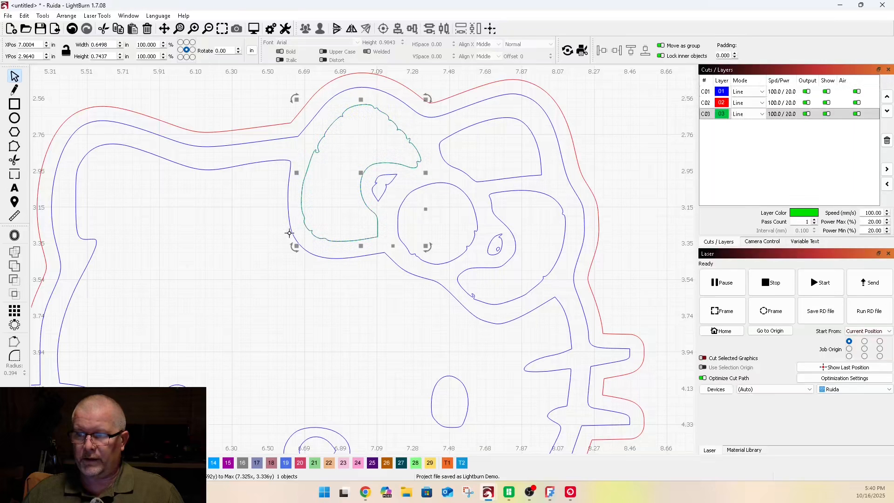
# - Hide green layer 03, select the blue left bow loop outline beneath the copy, and show layer 03 again
pyautogui.scroll(2, 289, 233)
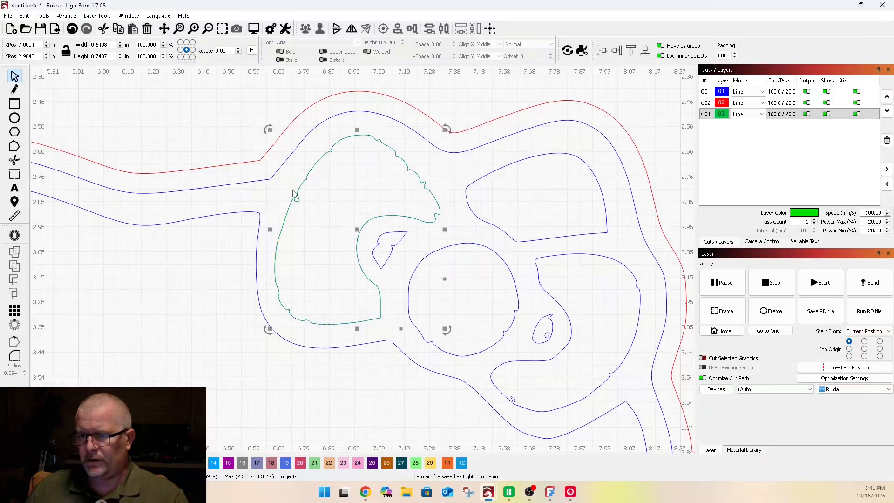
pyautogui.click(826, 114)
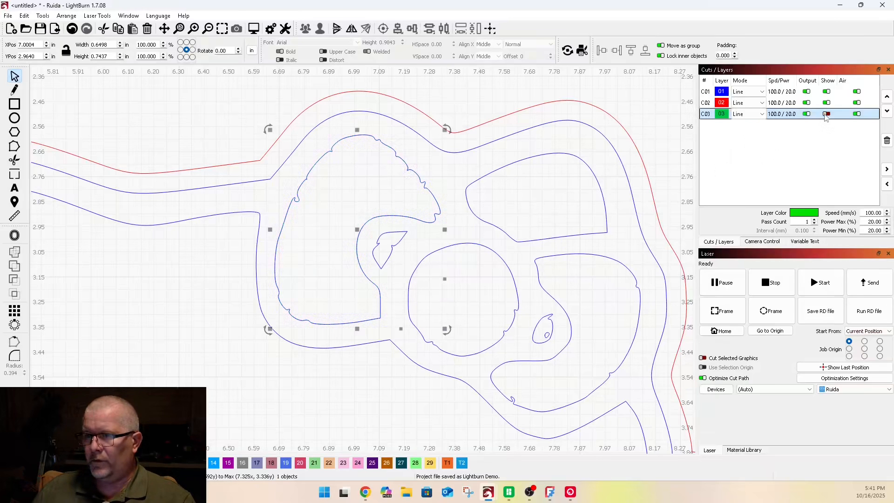
pyautogui.click(312, 166)
pyautogui.click(826, 114)
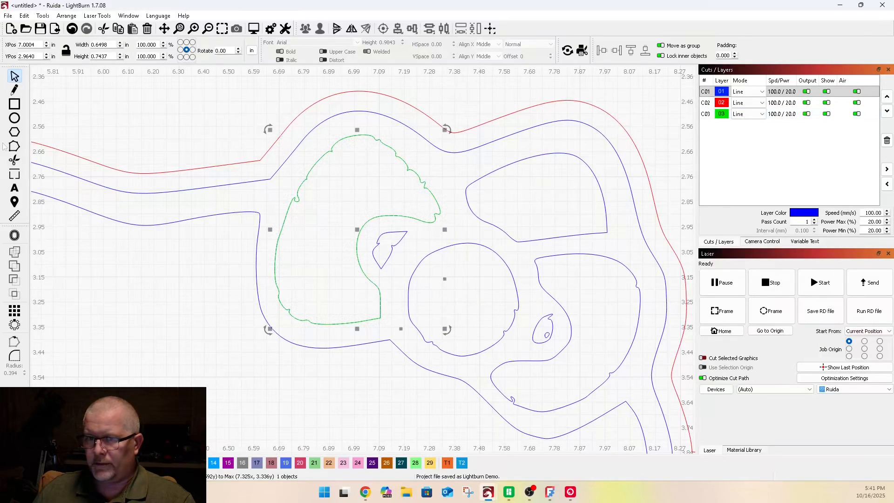
# - Delete the jagged nodes along the left bow loop's left and lower edges and bend the new segments to match the green copy
pyautogui.click(14, 146)
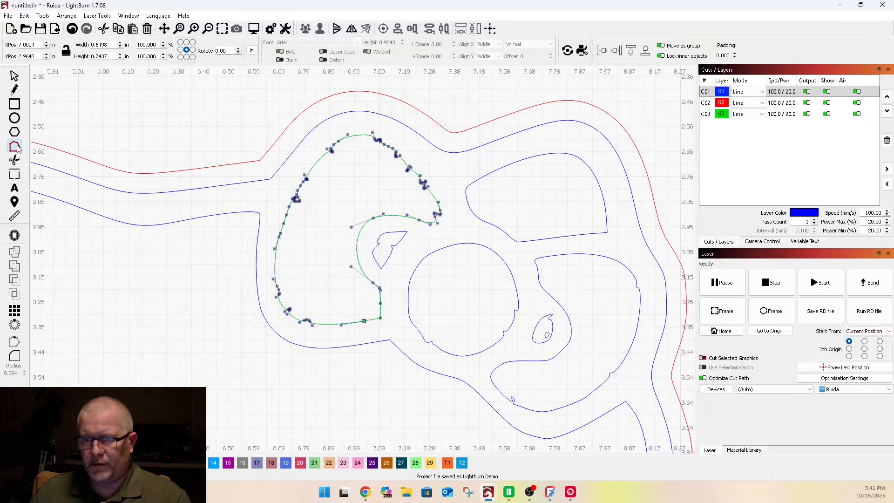
pyautogui.moveTo(231, 113); pyautogui.dragTo(346, 304)
pyautogui.press('Delete')
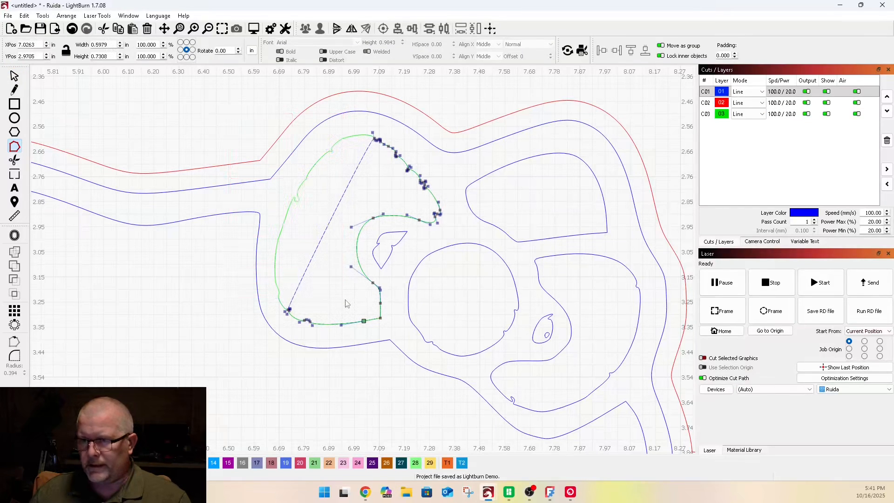
pyautogui.scroll(4, 325, 197)
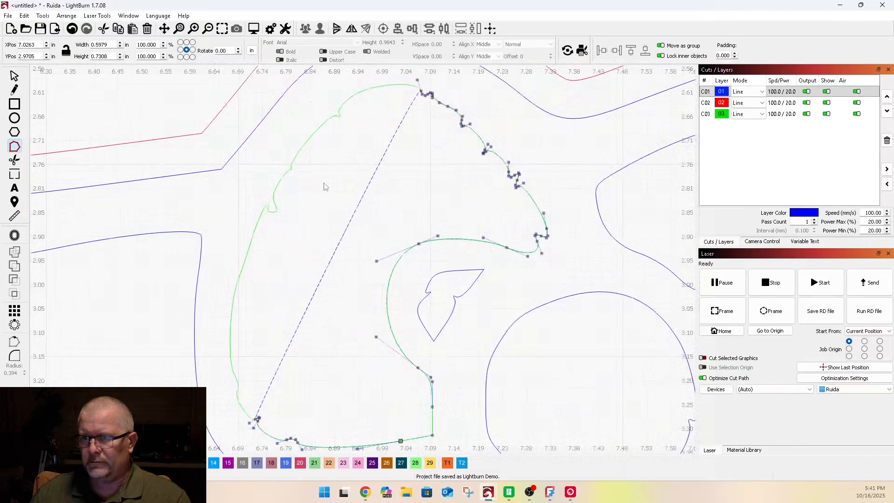
pyautogui.scroll(-2, 216, 293)
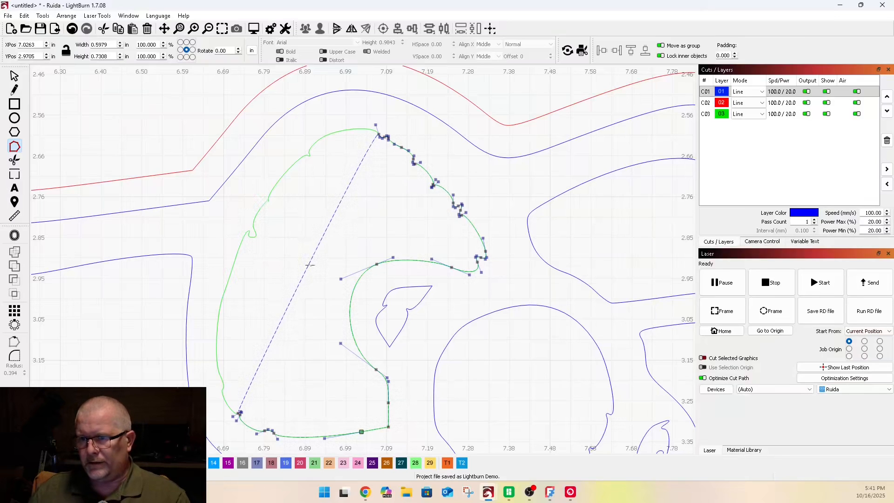
pyautogui.moveTo(318, 242); pyautogui.dragTo(248, 235)
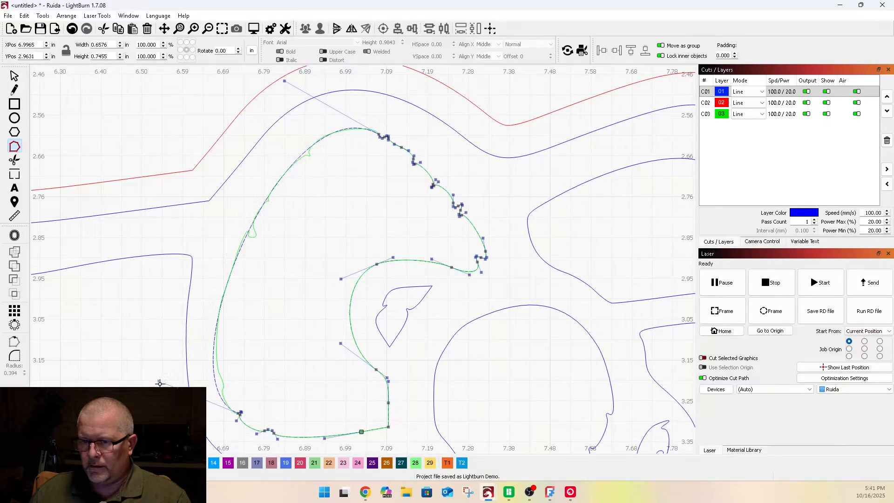
pyautogui.moveTo(158, 382); pyautogui.dragTo(162, 361)
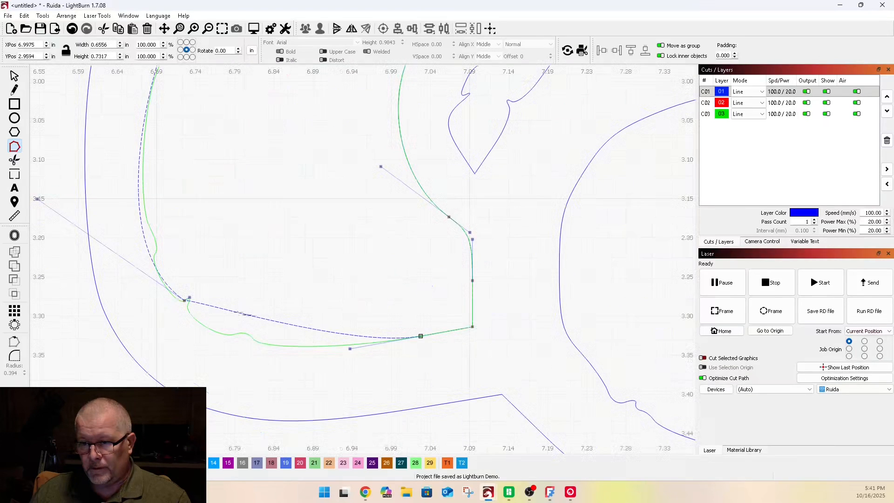
pyautogui.moveTo(351, 349); pyautogui.dragTo(296, 365)
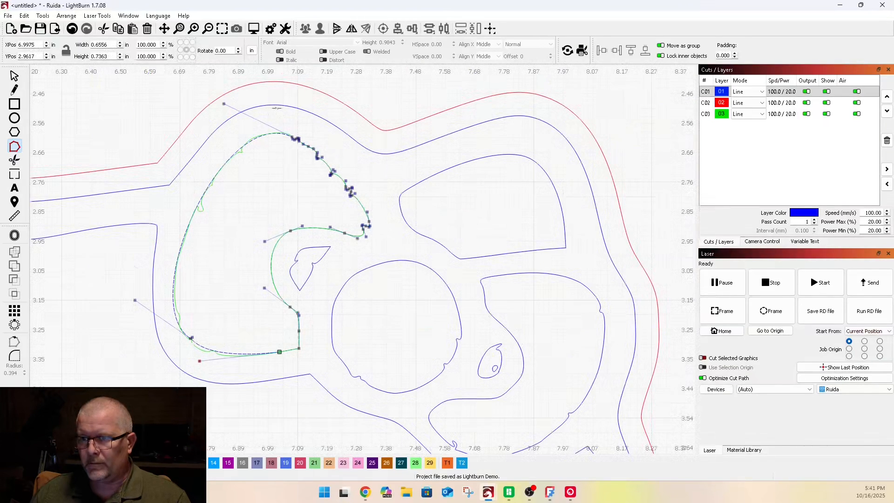
# - Delete the jagged nodes on the left bow loop's upper-right slope and curve the replacement segment along the green copy
pyautogui.moveTo(281, 109); pyautogui.dragTo(336, 171)
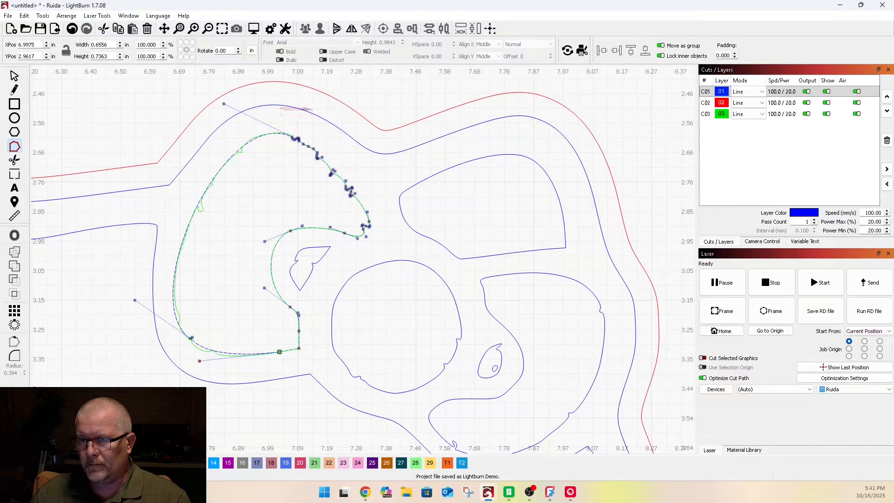
pyautogui.moveTo(309, 119); pyautogui.dragTo(382, 222)
pyautogui.scroll(4, 352, 187)
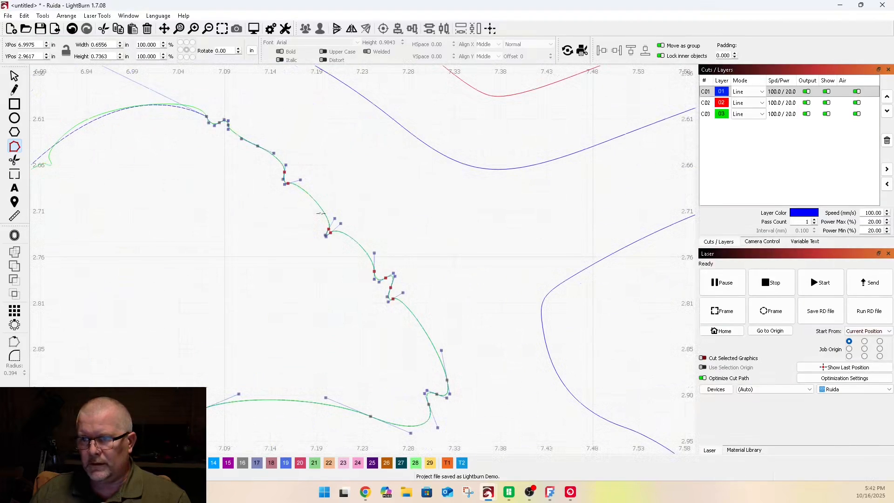
pyautogui.press('Delete')
pyautogui.scroll(2, 247, 141)
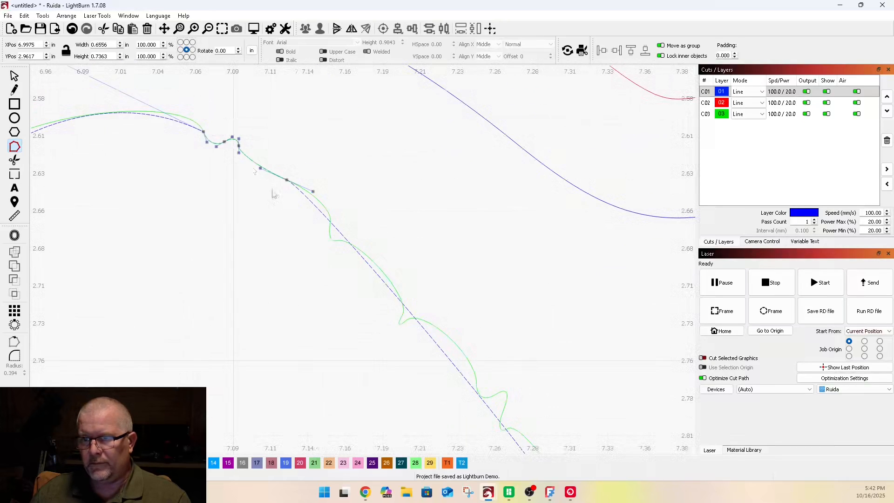
pyautogui.moveTo(231, 138); pyautogui.dragTo(328, 239)
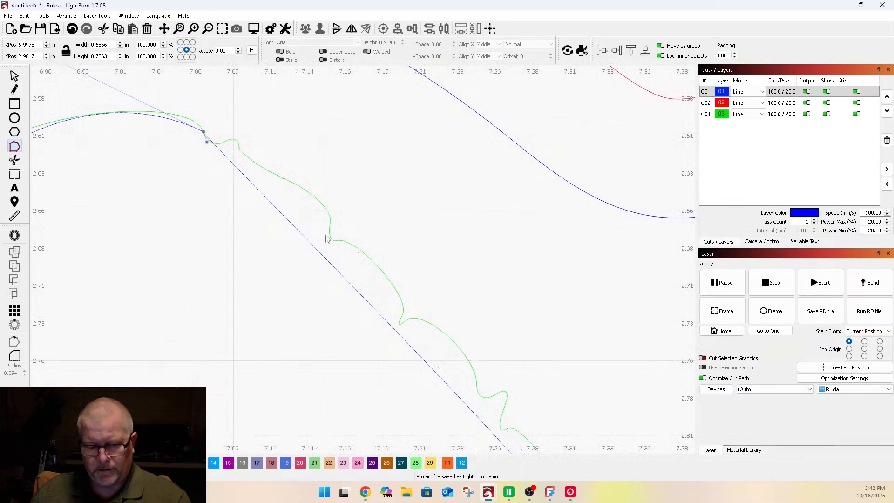
pyautogui.press('Delete')
pyautogui.scroll(-3, 206, 140)
pyautogui.scroll(2, 273, 219)
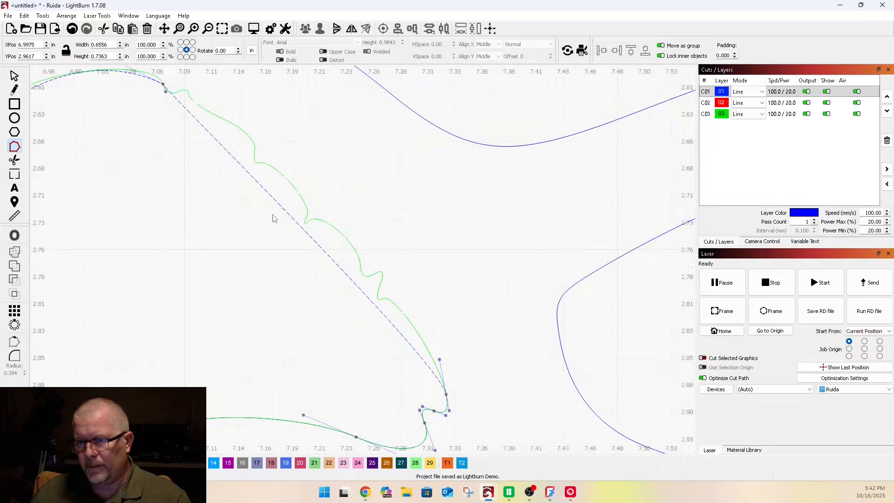
pyautogui.moveTo(279, 204); pyautogui.dragTo(297, 199)
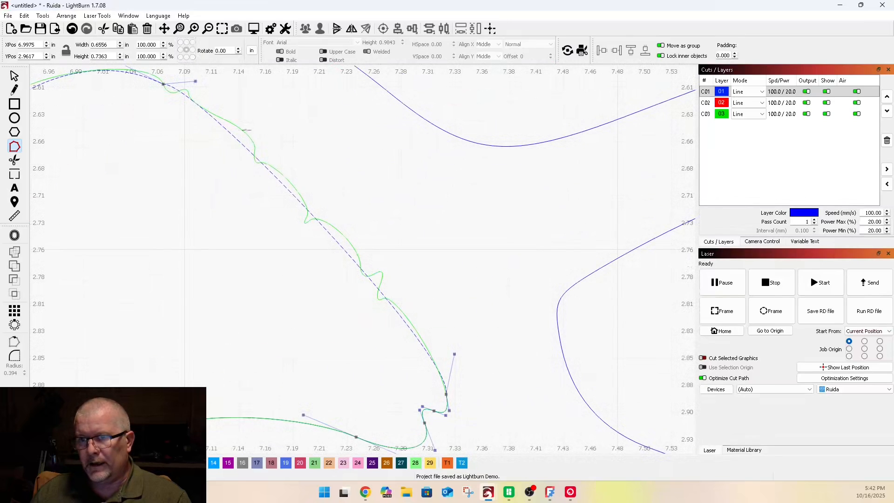
pyautogui.moveTo(194, 82); pyautogui.dragTo(252, 114)
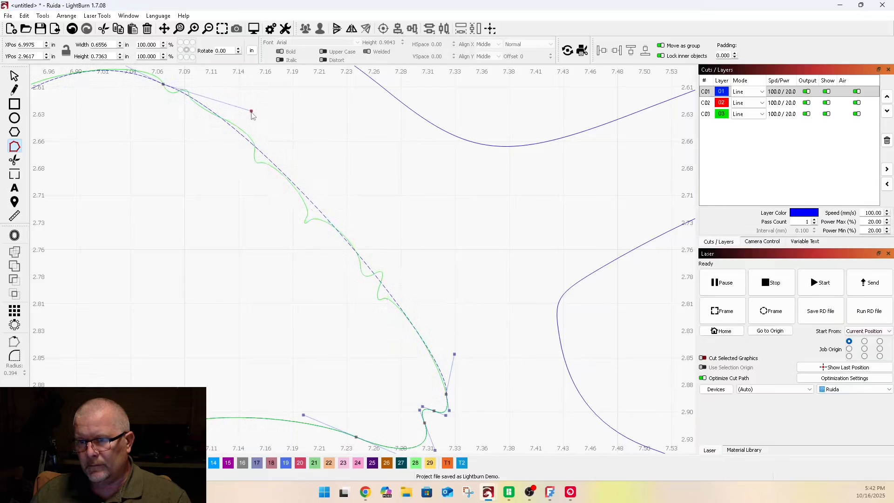
pyautogui.moveTo(455, 354); pyautogui.dragTo(437, 333)
# - Remove the jagged nodes at the left bow loop's right tip and round the remaining segment to follow the green copy
pyautogui.press('Delete')
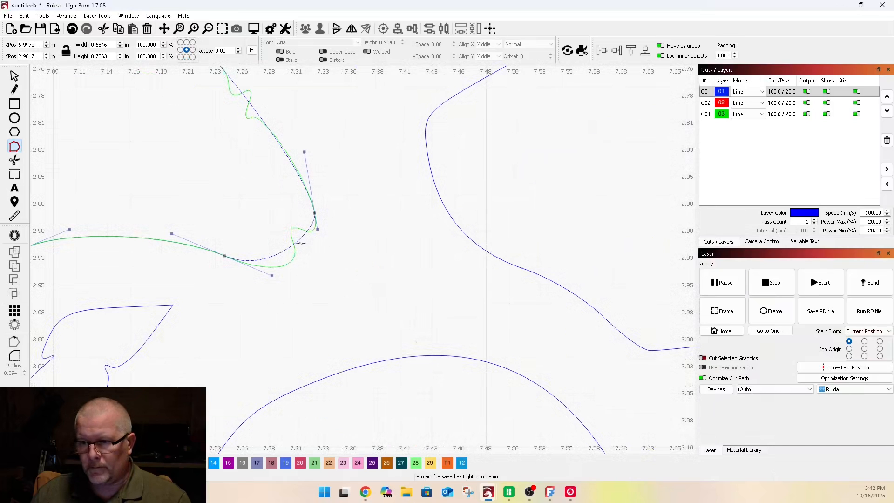
pyautogui.moveTo(299, 242); pyautogui.dragTo(305, 245)
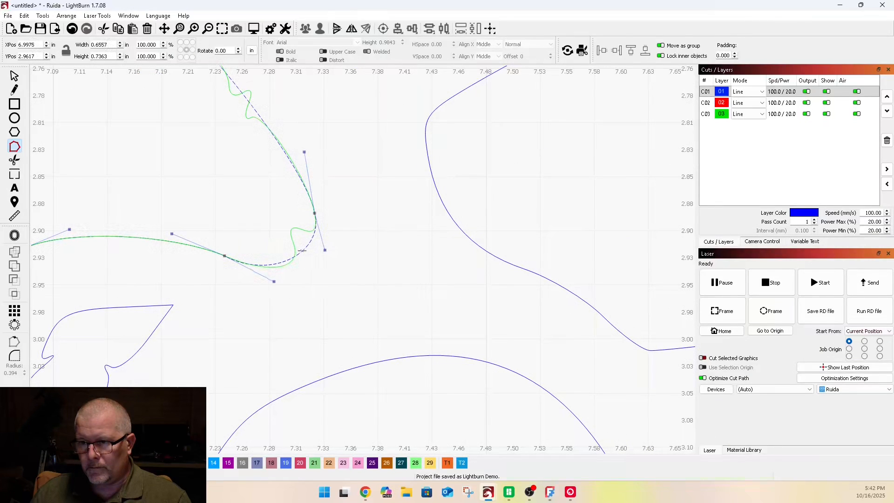
pyautogui.scroll(-5, 305, 246)
pyautogui.scroll(-1, 305, 245)
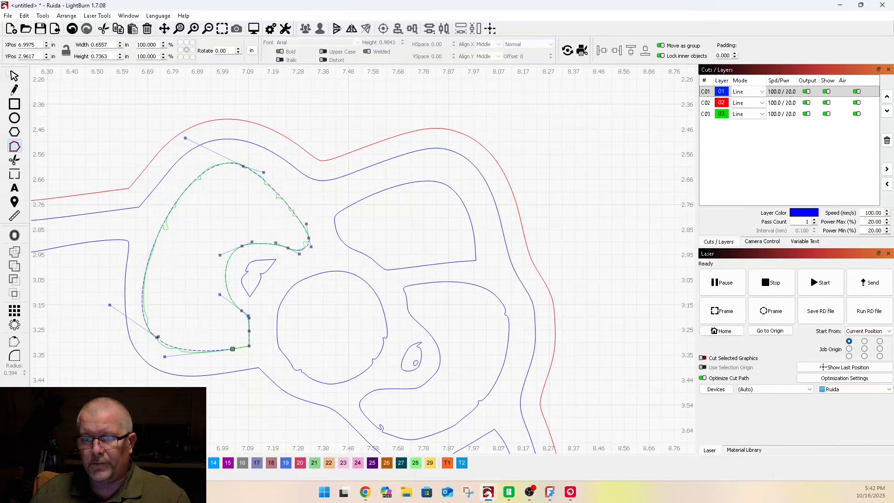
# - Delete the green layer 03 reference copy of the left bow loop
pyautogui.click(14, 76)
pyautogui.scroll(8, 195, 191)
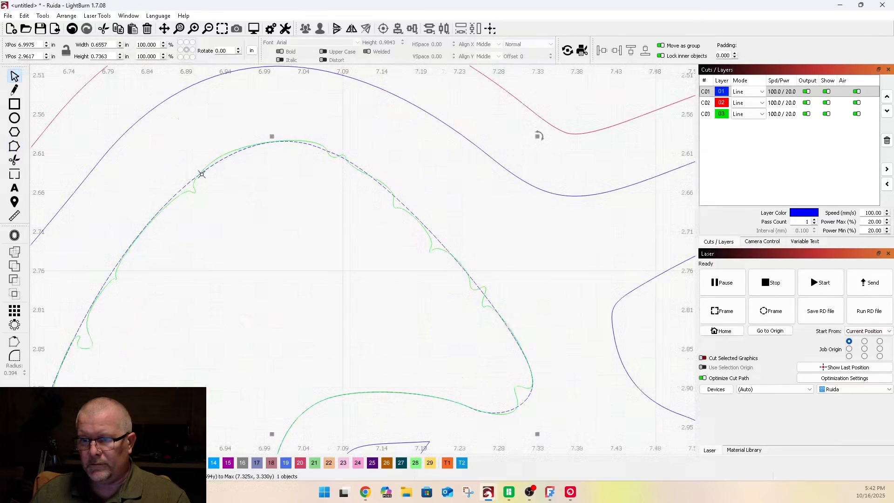
pyautogui.click(190, 209)
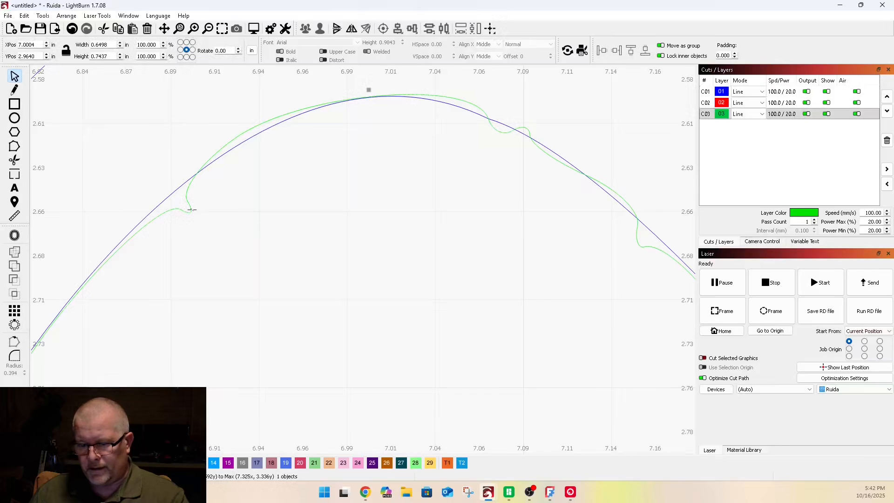
pyautogui.scroll(-5, 221, 171)
pyautogui.press('Delete')
pyautogui.scroll(-4, 236, 135)
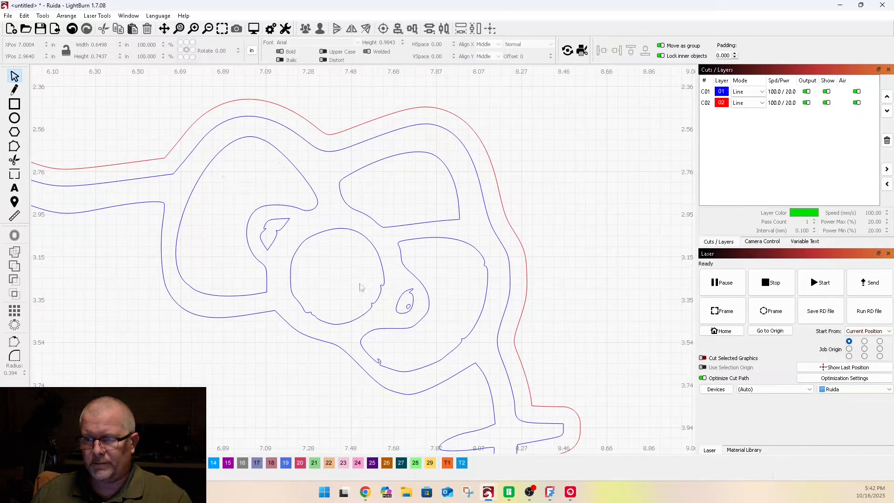
# - Draw a circle, fit it over the bow's center knot at about 0.44 in diameter, and assign it to blue layer 01
pyautogui.click(15, 120)
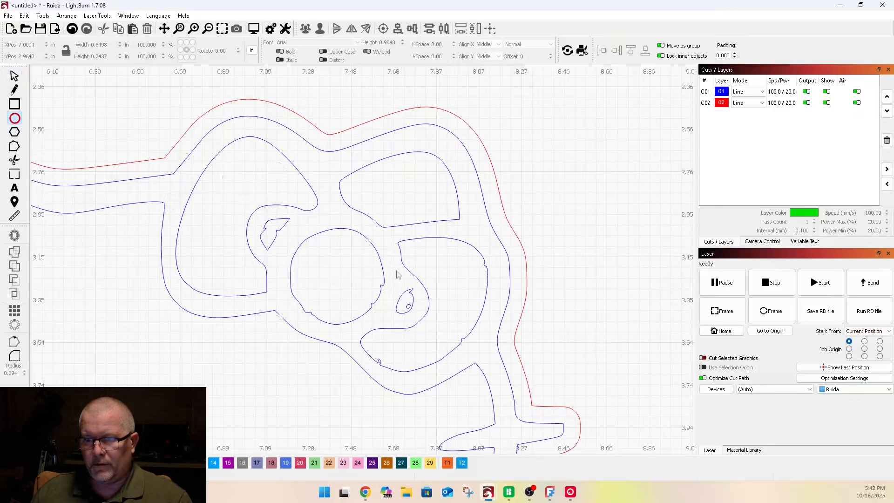
pyautogui.moveTo(320, 259); pyautogui.dragTo(379, 322)
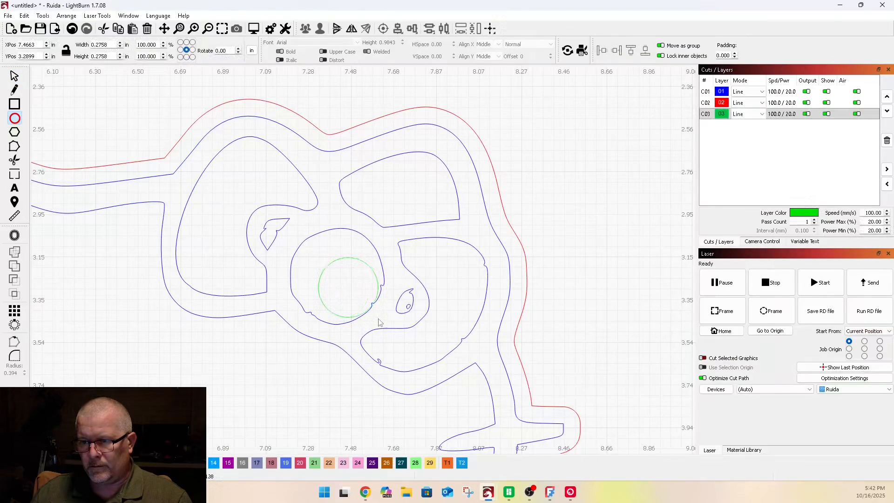
pyautogui.click(14, 76)
pyautogui.moveTo(313, 251); pyautogui.dragTo(285, 228)
pyautogui.moveTo(378, 321); pyautogui.dragTo(391, 329)
pyautogui.click(25, 463)
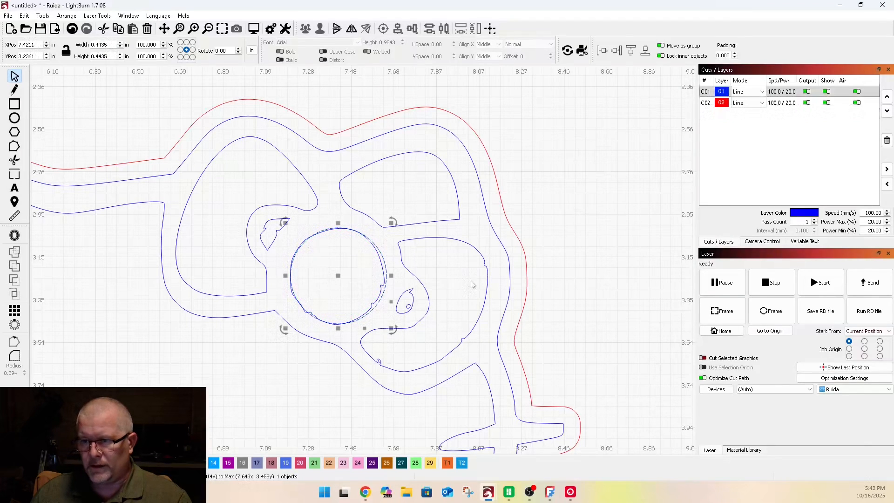
# - Delete the rough traced outline of the bow's center knot beneath the clean circle
pyautogui.scroll(4, 378, 285)
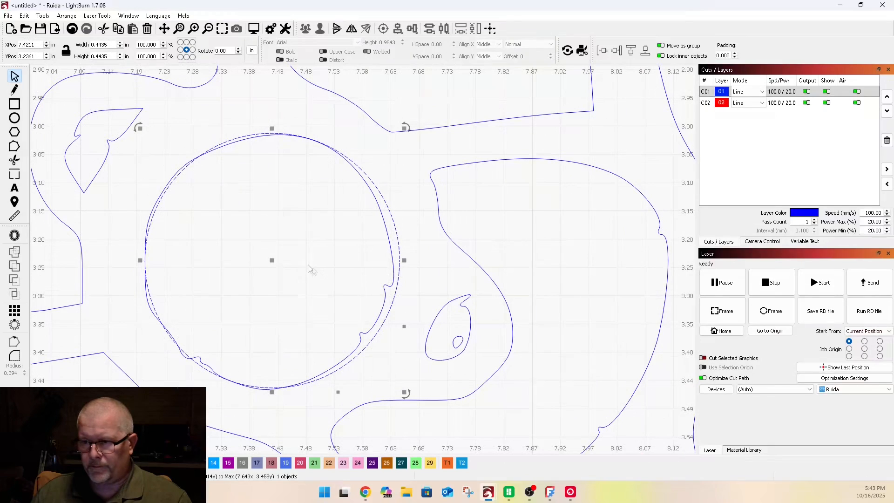
pyautogui.click(385, 289)
pyautogui.click(329, 273)
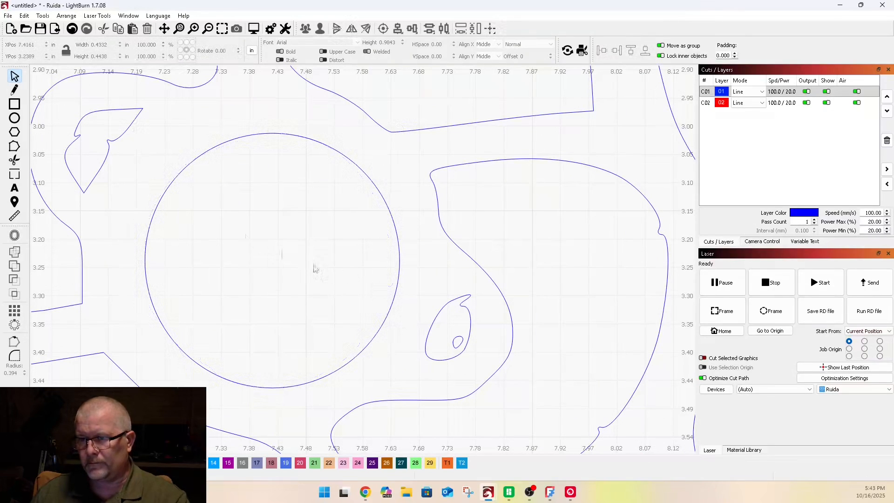
# - Delete the tiny stray shape inside the upper-right lobe of the large heart
pyautogui.scroll(-8, 329, 274)
pyautogui.moveTo(239, 212)
pyautogui.mouseDown()
pyautogui.moveTo(276, 259)
pyautogui.moveTo(300, 315)
pyautogui.mouseUp()
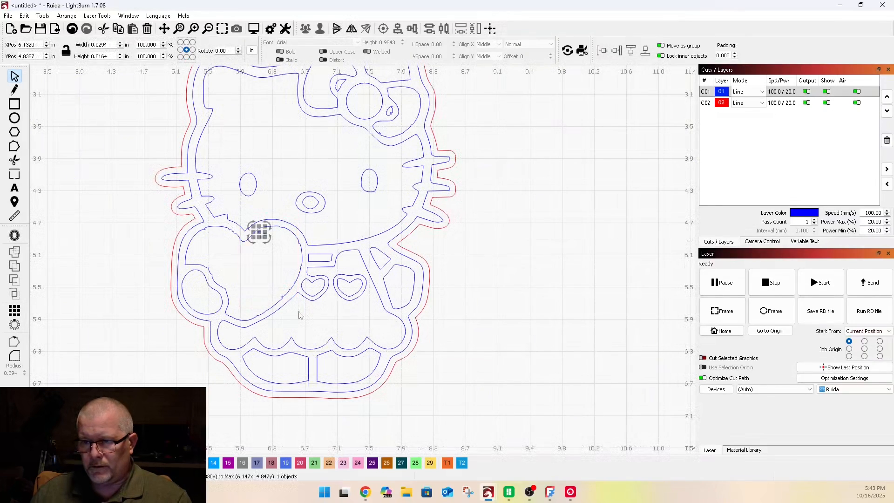
pyautogui.press('Delete')
# - Duplicate the large heart outline in place onto green layer 03, then select the blue original by temporarily hiding that layer
pyautogui.click(230, 228)
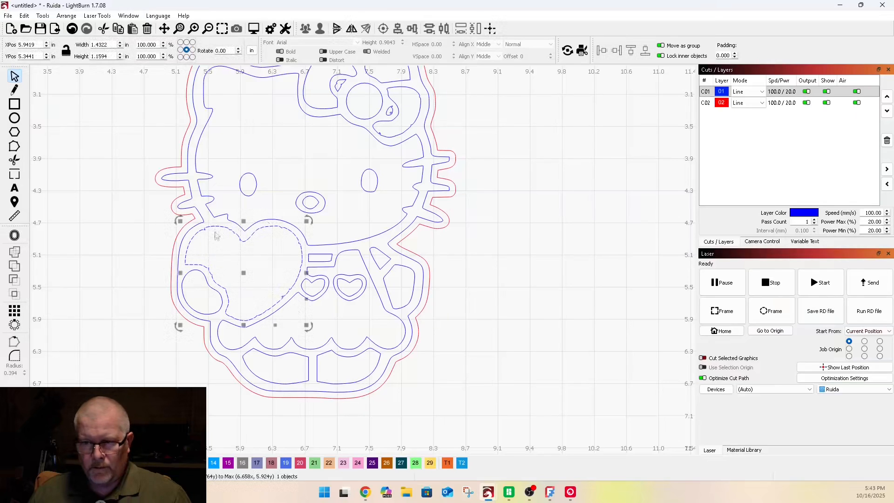
pyautogui.scroll(6, 208, 239)
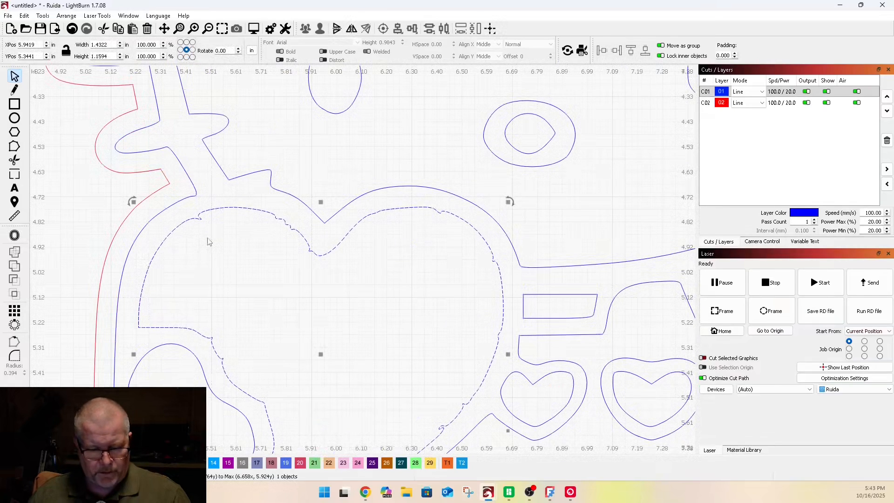
pyautogui.hotkey('ctrl', 'd')
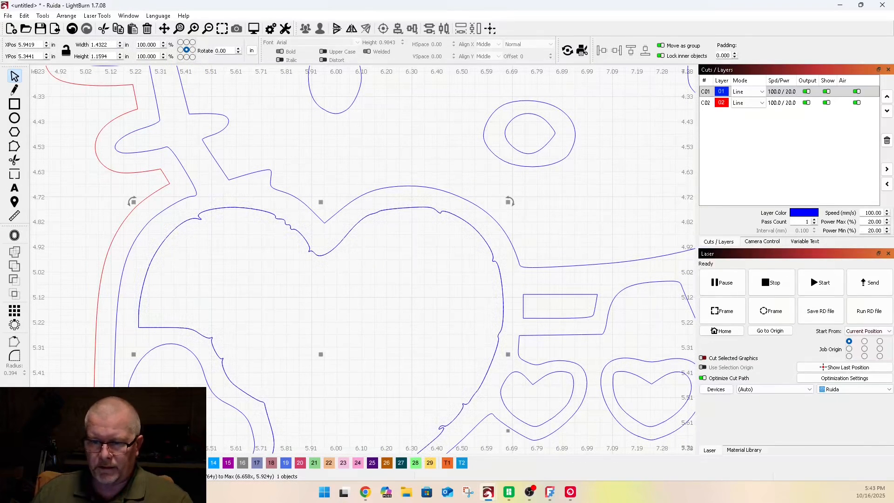
pyautogui.click(55, 463)
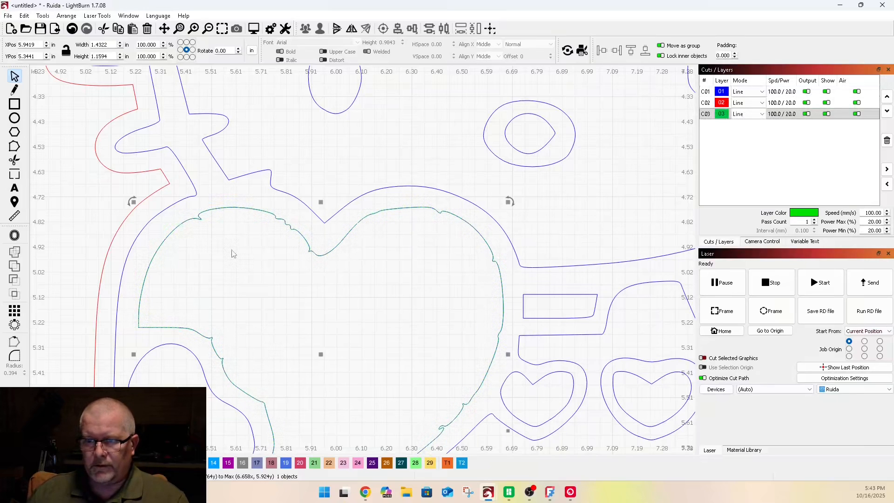
pyautogui.click(827, 114)
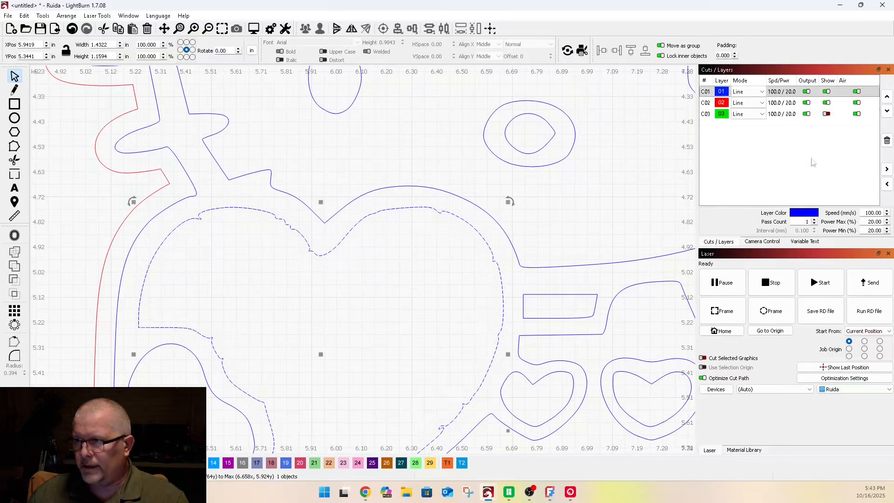
pyautogui.click(827, 114)
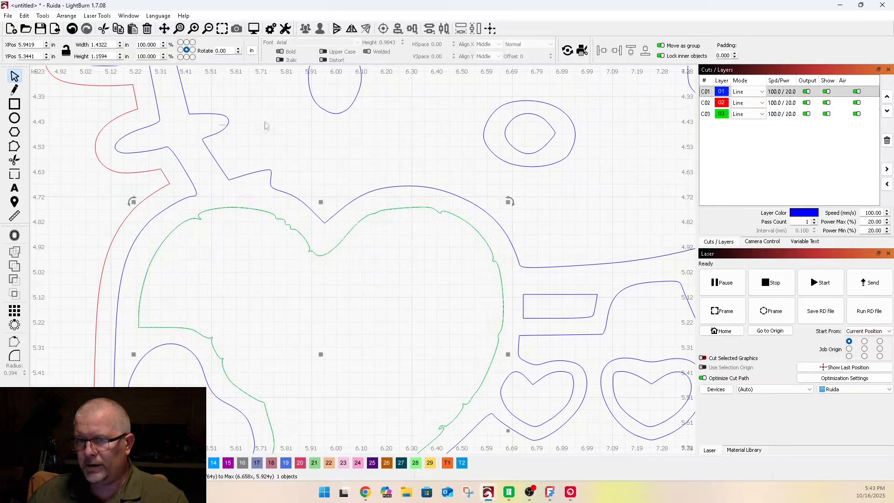
# - Delete the clustered nodes along the blue heart's upper-left lobe, from its outer shoulder to the center notch
pyautogui.click(15, 147)
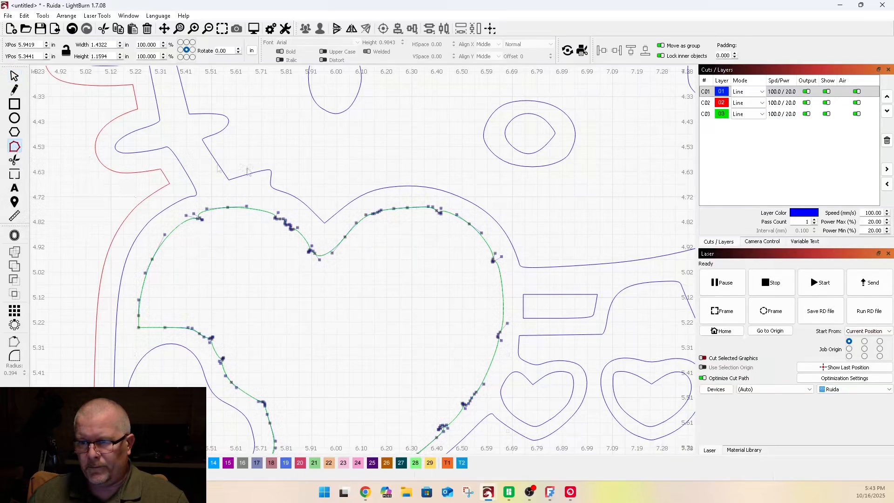
pyautogui.moveTo(216, 170); pyautogui.dragTo(306, 278)
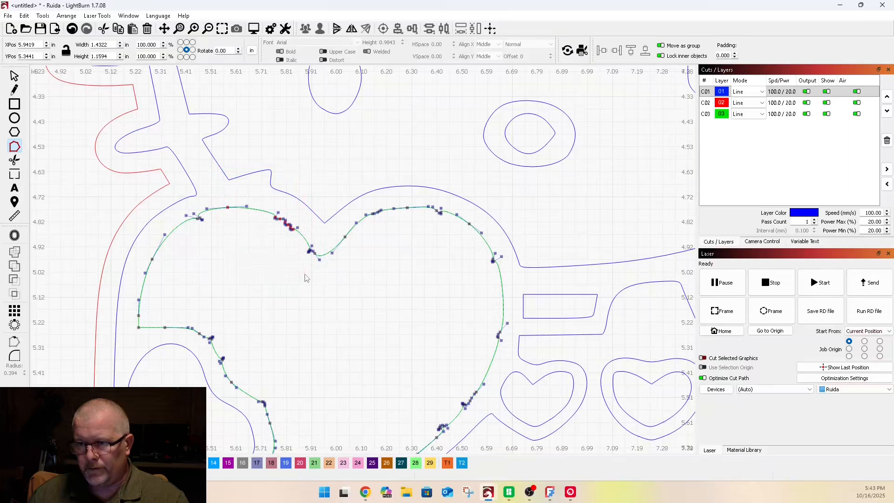
pyautogui.press('Delete')
pyautogui.scroll(10, 311, 249)
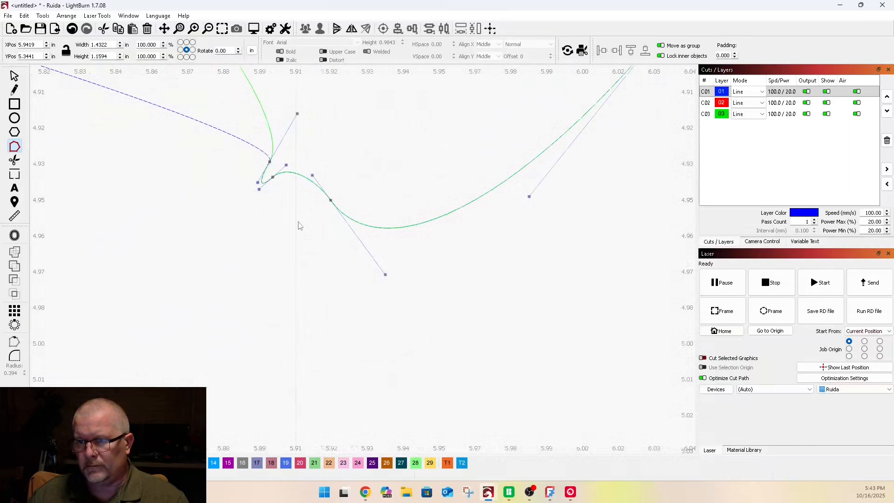
pyautogui.scroll(-10, 315, 261)
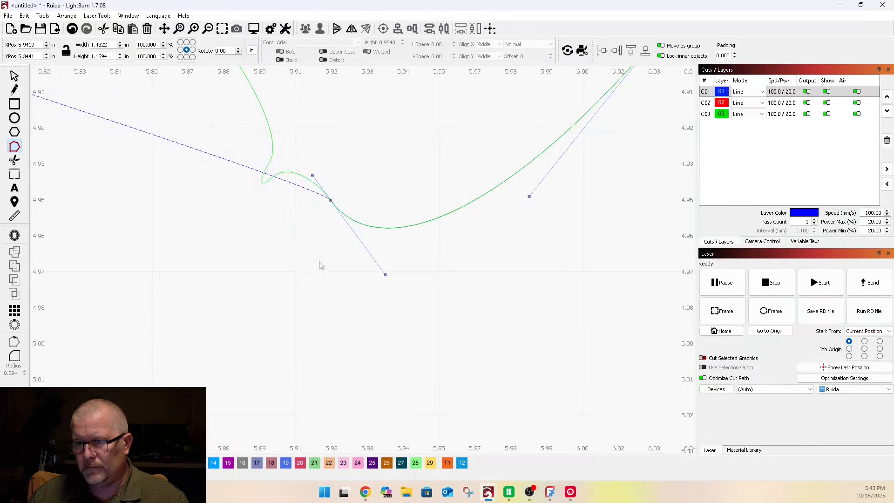
pyautogui.scroll(4, 220, 221)
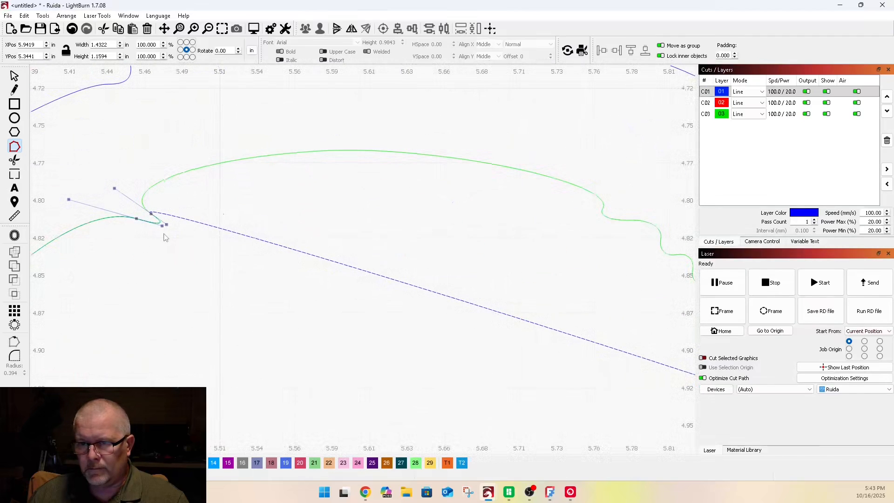
pyautogui.press('d')
pyautogui.scroll(-3, 303, 252)
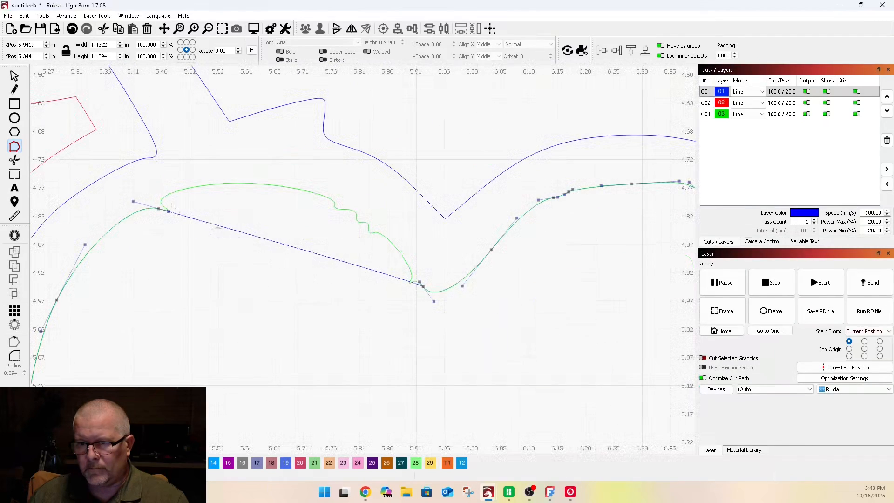
# - Bend the upper-left lobe into a smooth arch following the green reference, removing the extra node at its outer shoulder
pyautogui.moveTo(265, 240); pyautogui.dragTo(305, 193)
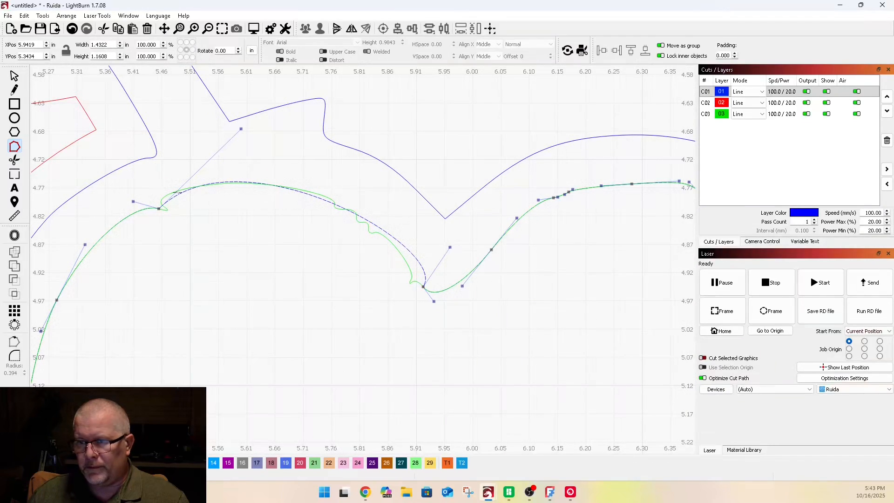
pyautogui.moveTo(451, 250); pyautogui.dragTo(385, 231)
pyautogui.scroll(-3, 185, 176)
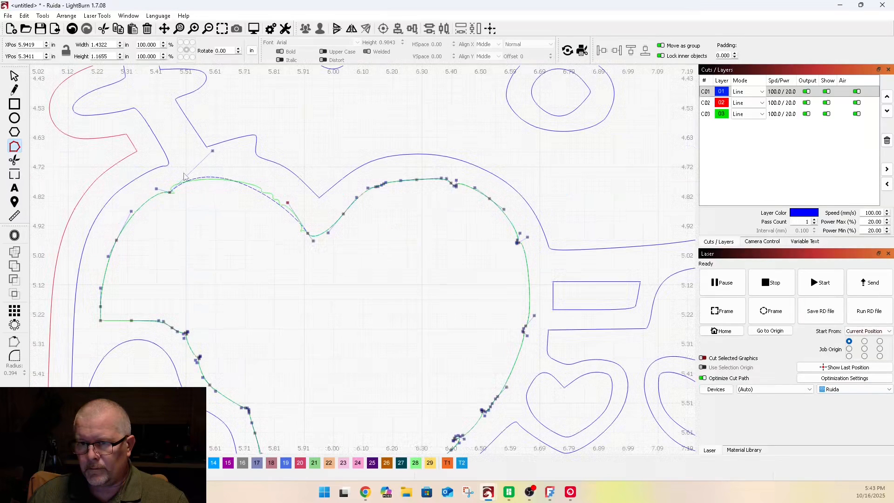
pyautogui.scroll(4, 172, 186)
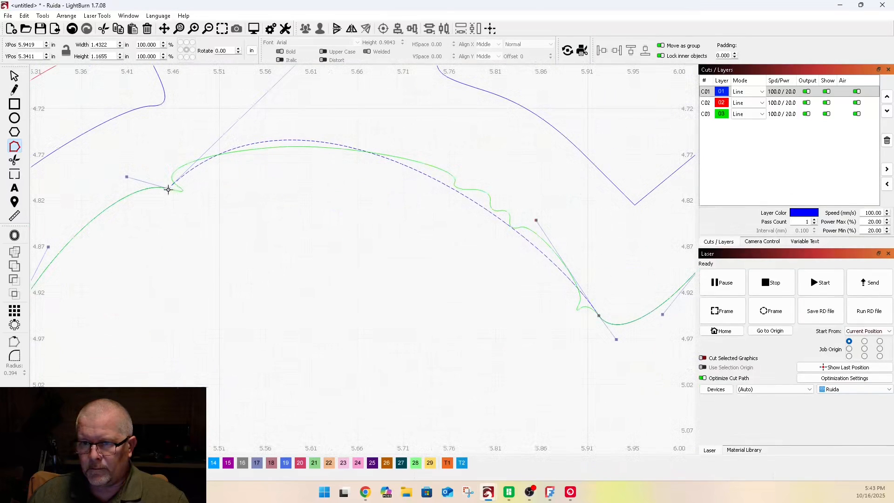
pyautogui.press('d')
pyautogui.scroll(-3, 242, 190)
pyautogui.moveTo(141, 218); pyautogui.dragTo(222, 86)
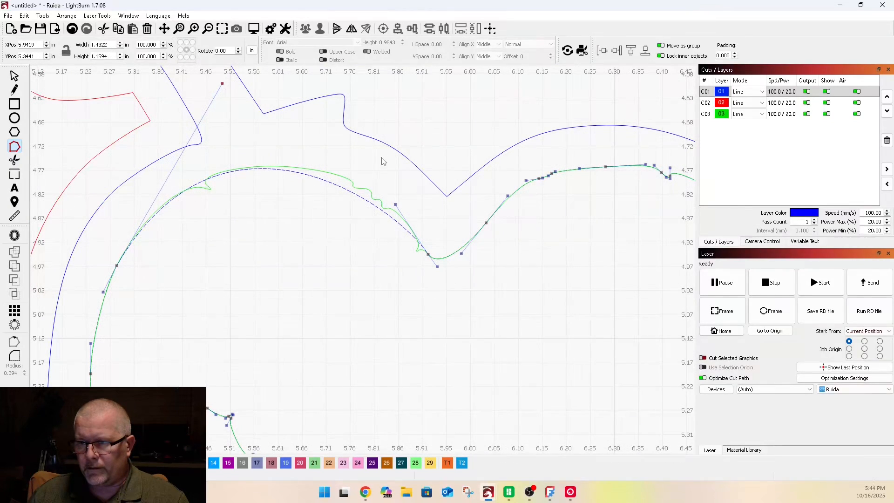
pyautogui.moveTo(396, 205)
pyautogui.mouseDown()
pyautogui.moveTo(391, 187)
pyautogui.moveTo(404, 195)
pyautogui.mouseUp()
pyautogui.scroll(-2, 130, 119)
pyautogui.scroll(-1, 168, 233)
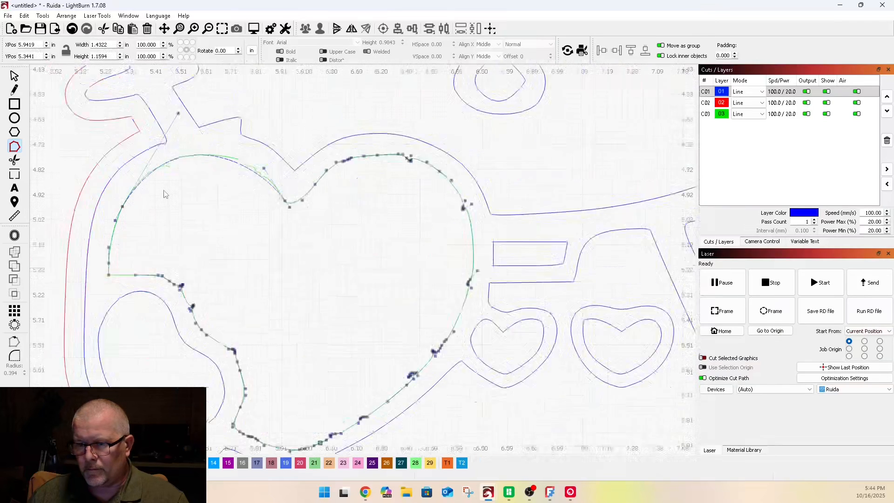
# - Remove the jagged nodes on the heart's left edge beside the rounded paw shape and bend that edge into a smooth curve
pyautogui.scroll(3, 151, 266)
pyautogui.moveTo(97, 214); pyautogui.dragTo(189, 291)
pyautogui.press('Delete')
pyautogui.moveTo(116, 250); pyautogui.dragTo(169, 238)
pyautogui.scroll(3, 189, 318)
pyautogui.moveTo(187, 296); pyautogui.dragTo(244, 391)
pyautogui.press('Delete')
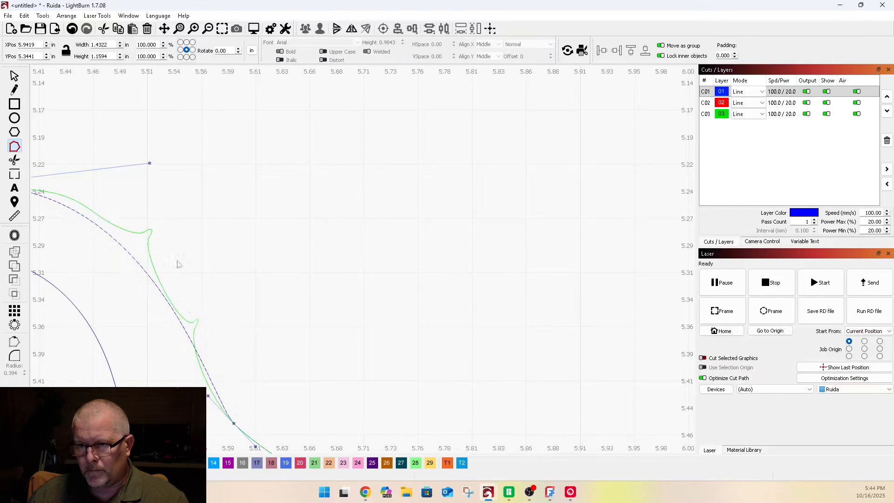
pyautogui.scroll(-4, 172, 224)
pyautogui.scroll(5, 200, 321)
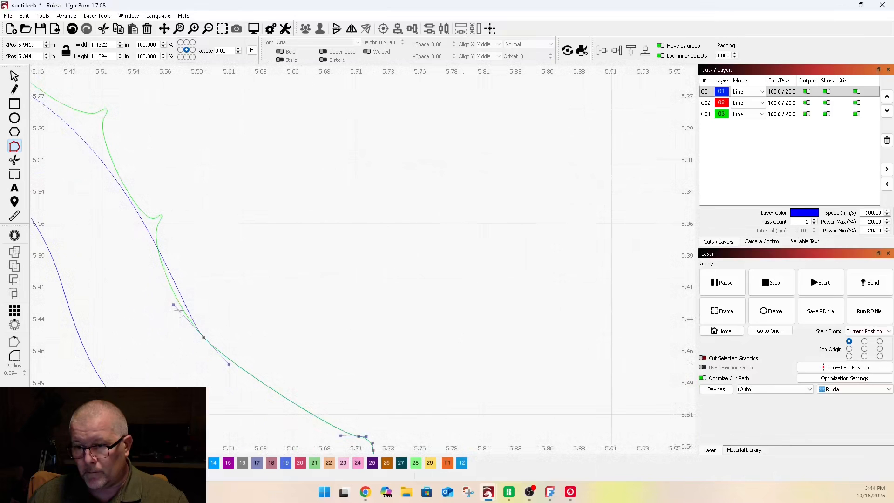
pyautogui.moveTo(174, 305); pyautogui.dragTo(144, 258)
pyautogui.scroll(-3, 210, 273)
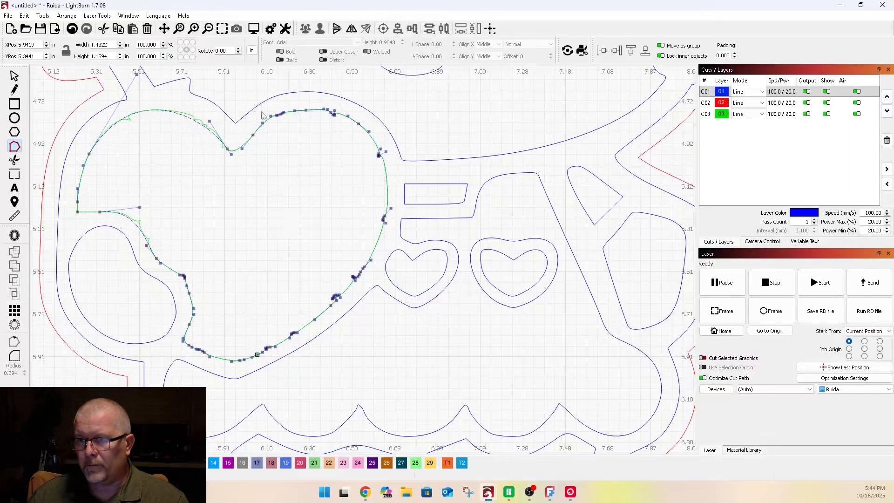
# - Delete the jagged nodes across the heart's upper-right lobe and down its right shoulder
pyautogui.scroll(5, 263, 120)
pyautogui.moveTo(216, 77); pyautogui.dragTo(423, 215)
pyautogui.press('Delete')
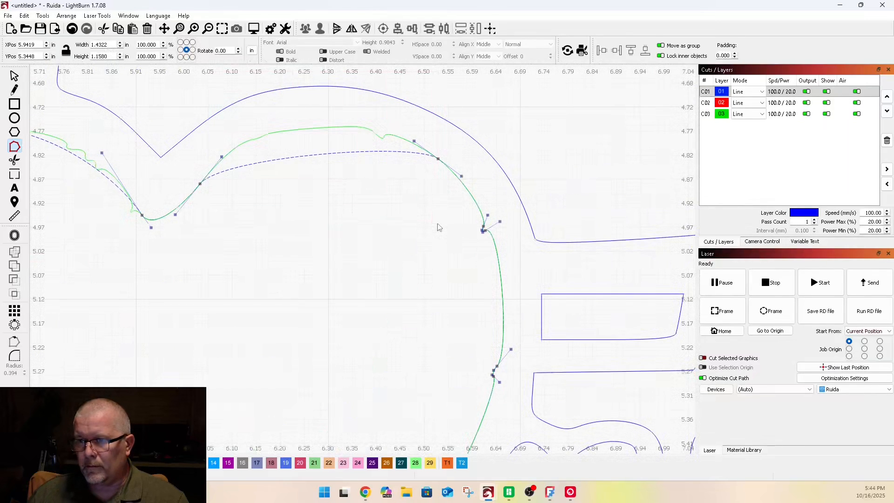
pyautogui.moveTo(404, 119); pyautogui.dragTo(515, 270)
pyautogui.press('Delete')
pyautogui.press('Delete')
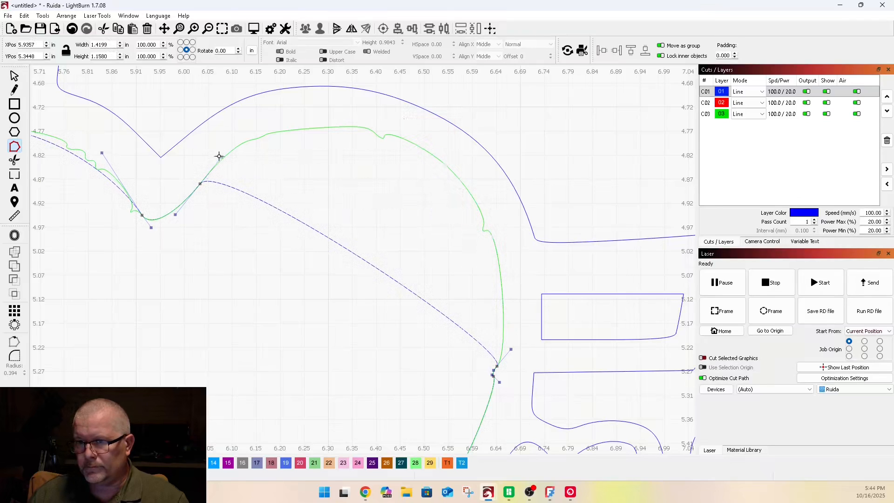
# - Remove the leftover nodes at the heart's right side and shape the upper-right lobe into a smooth arc along the green reference
pyautogui.moveTo(222, 157); pyautogui.dragTo(342, 39)
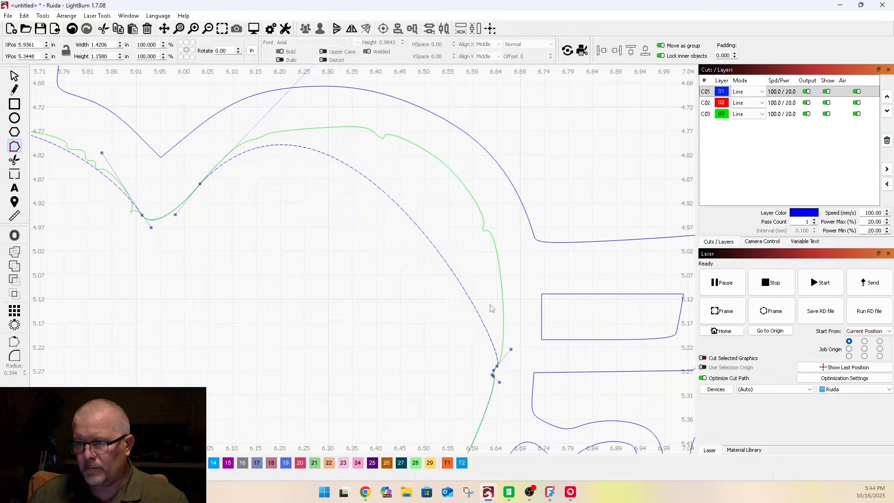
pyautogui.moveTo(476, 360); pyautogui.dragTo(528, 374)
pyautogui.press('Delete')
pyautogui.moveTo(474, 341); pyautogui.dragTo(552, 164)
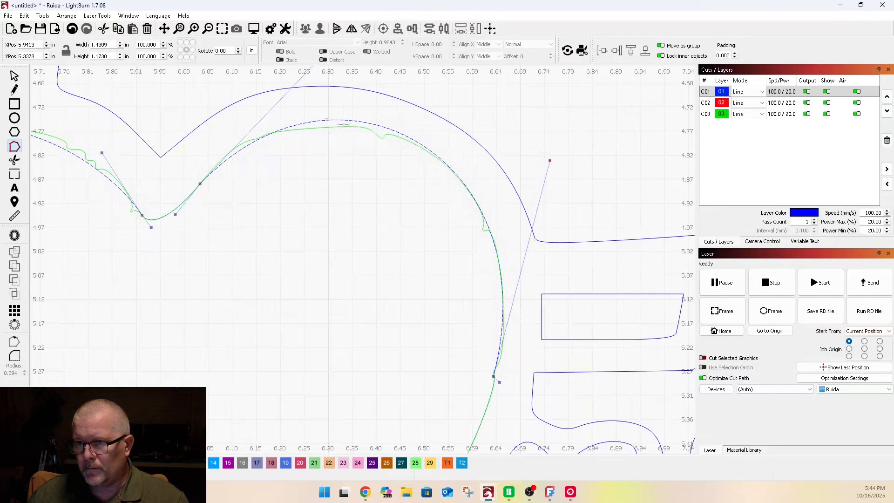
pyautogui.scroll(-4, 283, 175)
pyautogui.scroll(3, 294, 184)
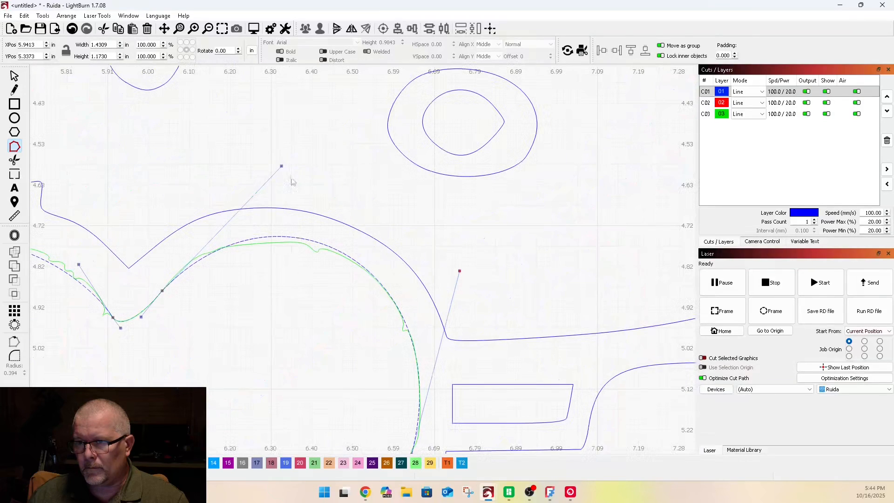
pyautogui.moveTo(281, 166); pyautogui.dragTo(273, 178)
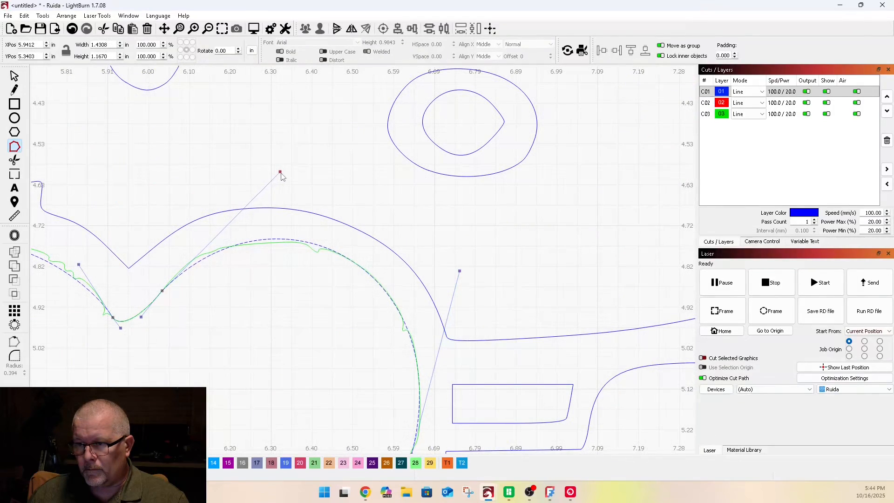
pyautogui.scroll(-5, 193, 163)
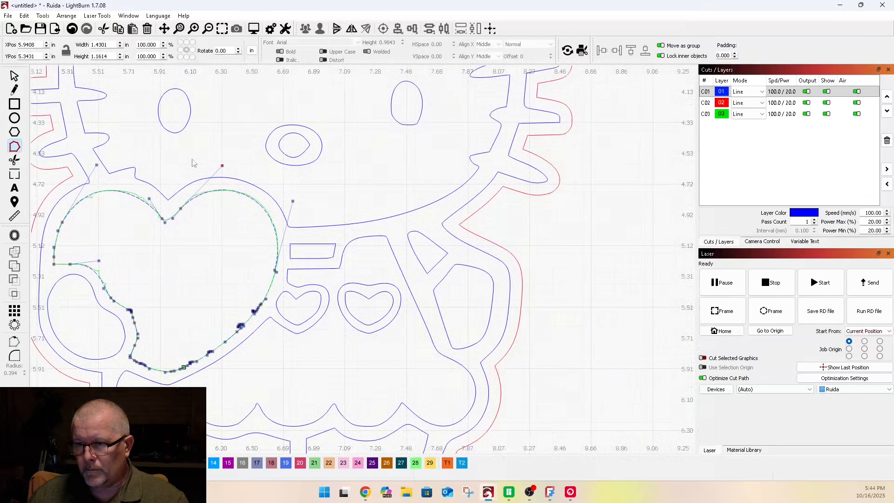
# - Delete the jagged nodes along the heart's lower-right edge, between its right side and bottom point
pyautogui.scroll(-4, 166, 236)
pyautogui.scroll(4, 189, 291)
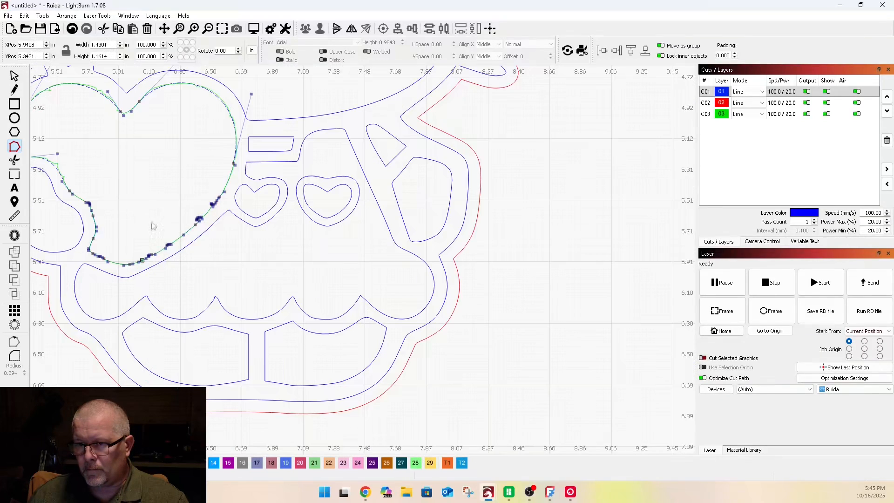
pyautogui.moveTo(125, 181); pyautogui.dragTo(241, 268)
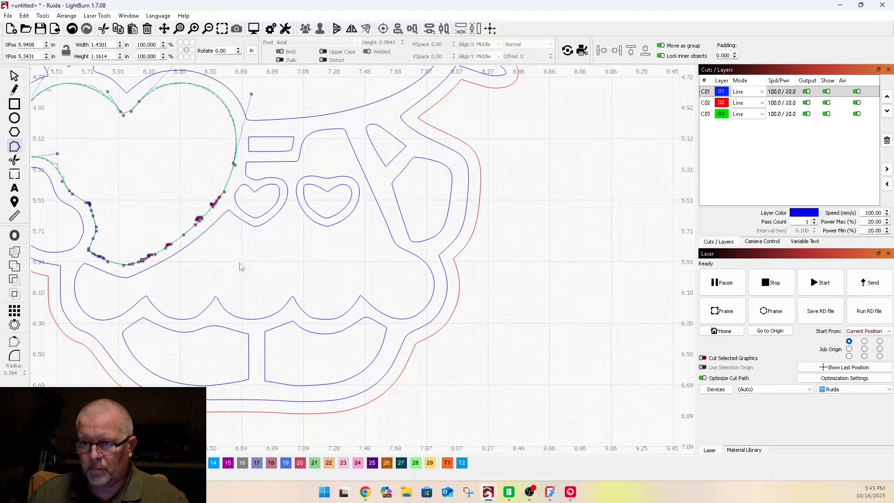
pyautogui.scroll(5, 237, 152)
pyautogui.scroll(4, 212, 184)
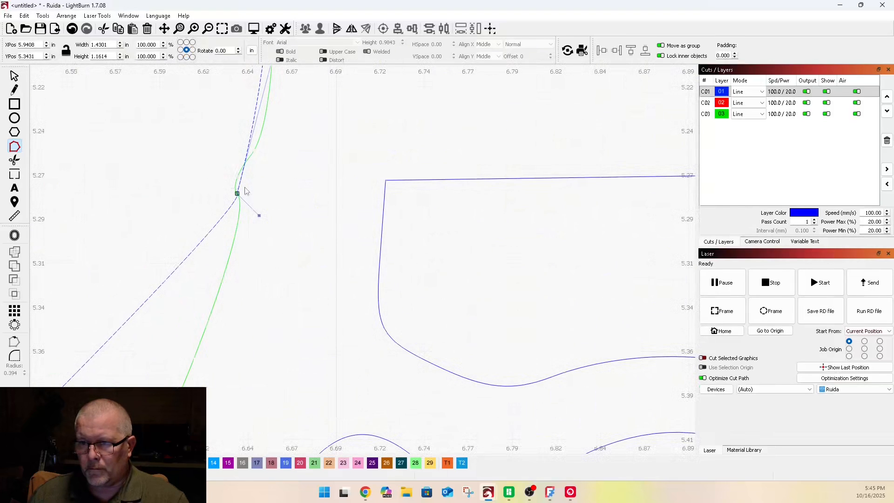
pyautogui.scroll(-5, 274, 156)
pyautogui.scroll(-2, 316, 150)
pyautogui.scroll(2, 168, 266)
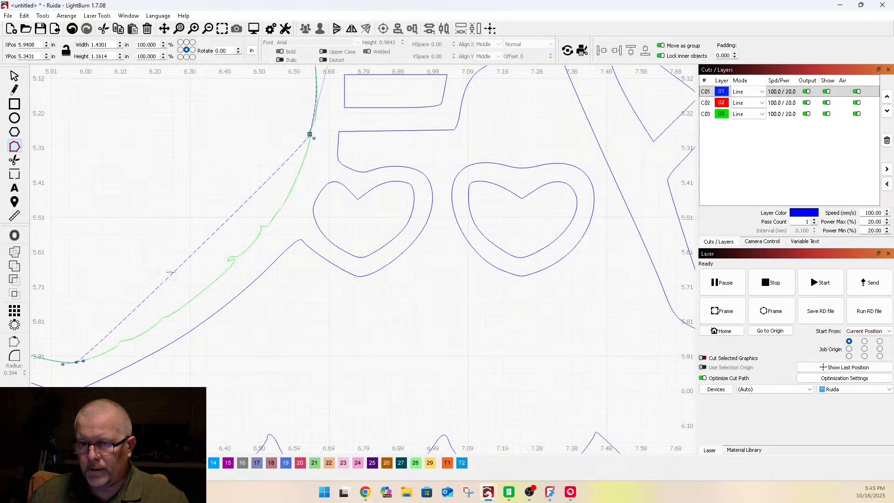
# - Bend the heart's straight lower-right edge into a smooth curve that follows the green reference
pyautogui.moveTo(187, 257); pyautogui.dragTo(195, 281)
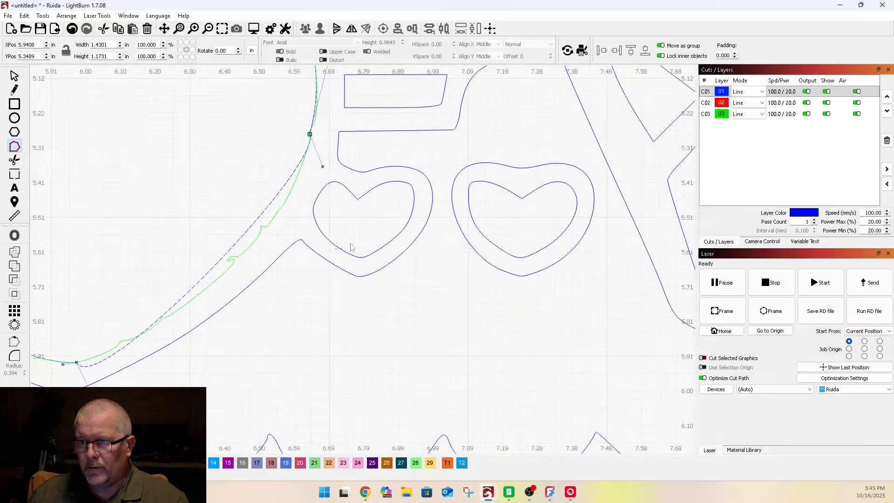
pyautogui.moveTo(323, 167); pyautogui.dragTo(278, 262)
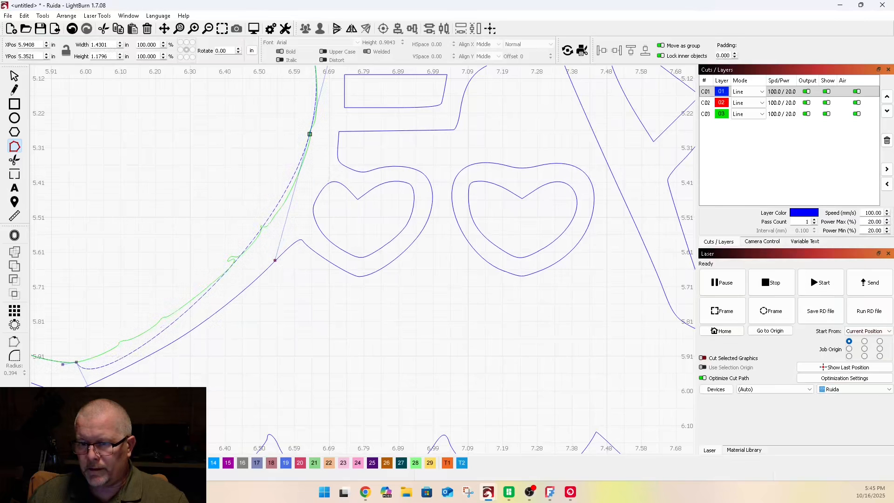
pyautogui.moveTo(94, 401); pyautogui.dragTo(176, 324)
# - Delete the bumpy nodes left of the heart's bottom point and pull the remaining curve toward the lower-left corner
pyautogui.scroll(-3, 307, 212)
pyautogui.scroll(5, 193, 251)
pyautogui.moveTo(161, 172); pyautogui.dragTo(263, 296)
pyautogui.press('Delete')
pyautogui.moveTo(142, 167); pyautogui.dragTo(119, 213)
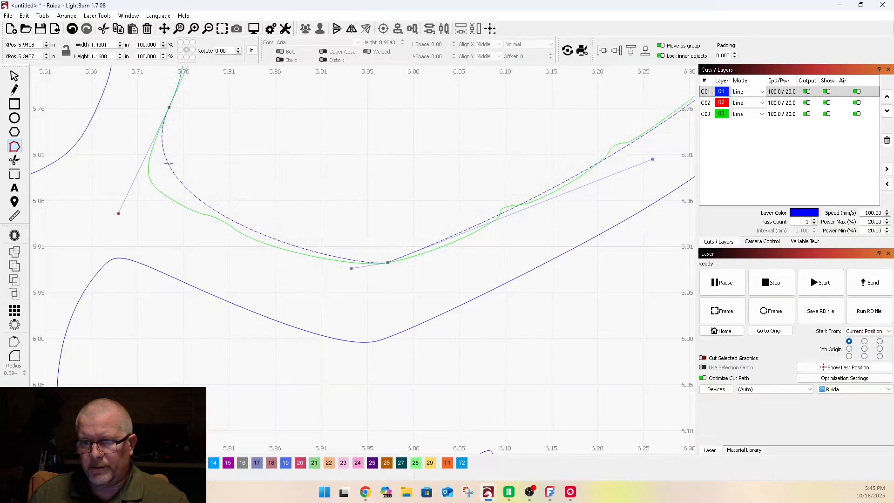
# - Insert a node on the curve at the heart's lower-left corner and move it out toward the green reference outline
pyautogui.scroll(3, 154, 150)
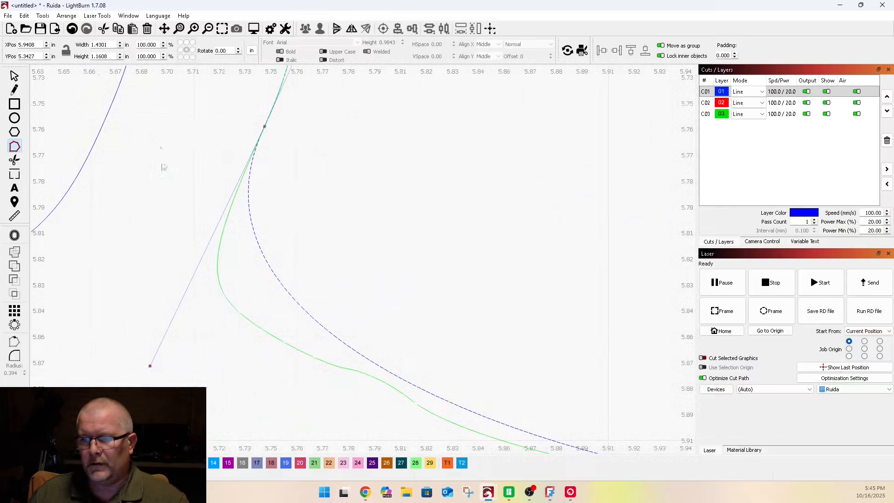
pyautogui.scroll(2, 249, 226)
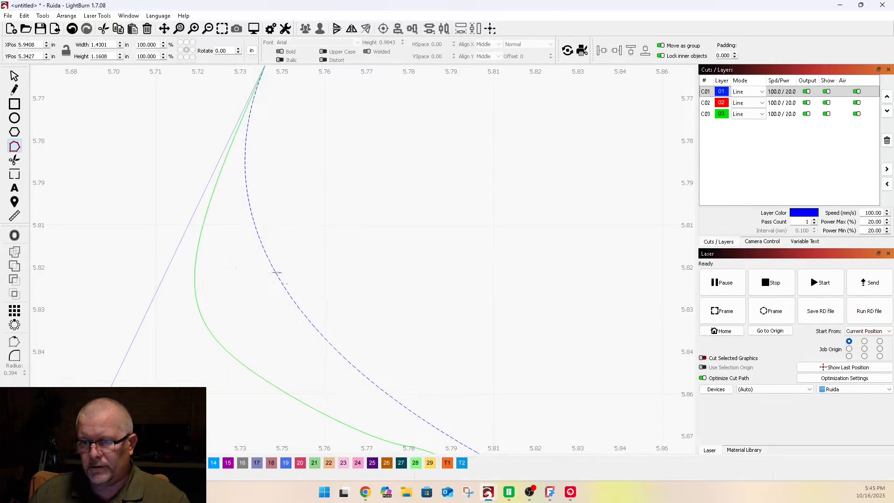
pyautogui.click(273, 266)
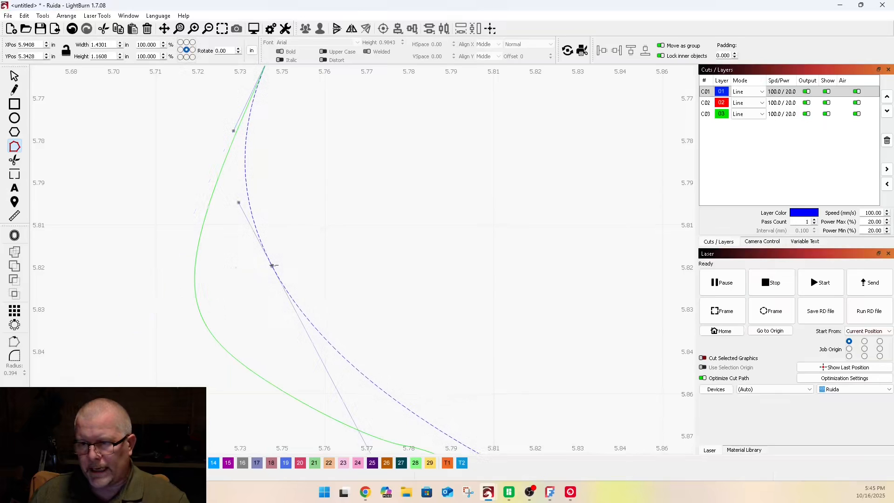
pyautogui.scroll(-1, 310, 195)
pyautogui.moveTo(283, 246); pyautogui.dragTo(251, 303)
pyautogui.scroll(-3, 202, 252)
pyautogui.scroll(-3, 273, 241)
pyautogui.scroll(-3, 251, 258)
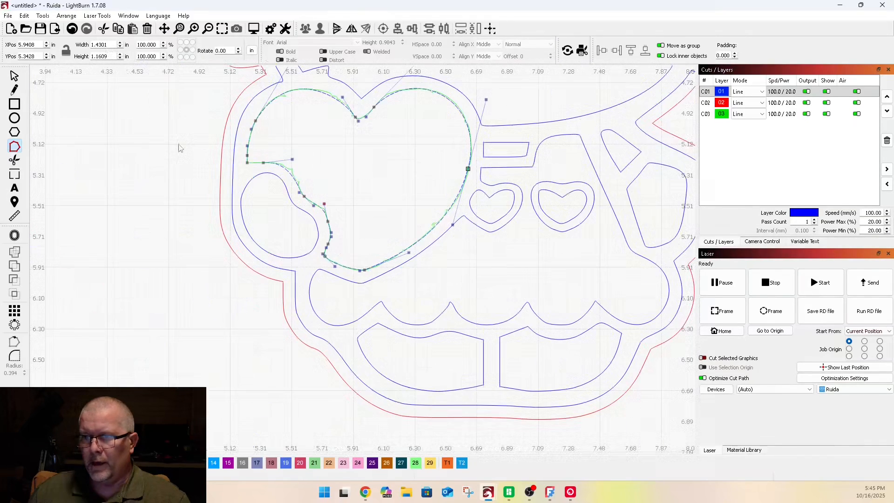
# - Delete the green reference copy of the heart, keeping the smoothed blue outline
pyautogui.click(14, 76)
pyautogui.scroll(3, 341, 99)
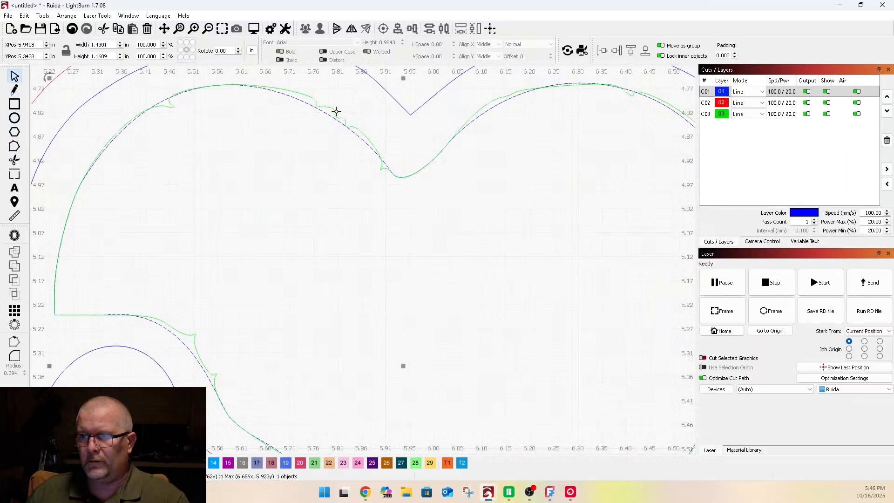
pyautogui.click(333, 111)
pyautogui.press('Delete')
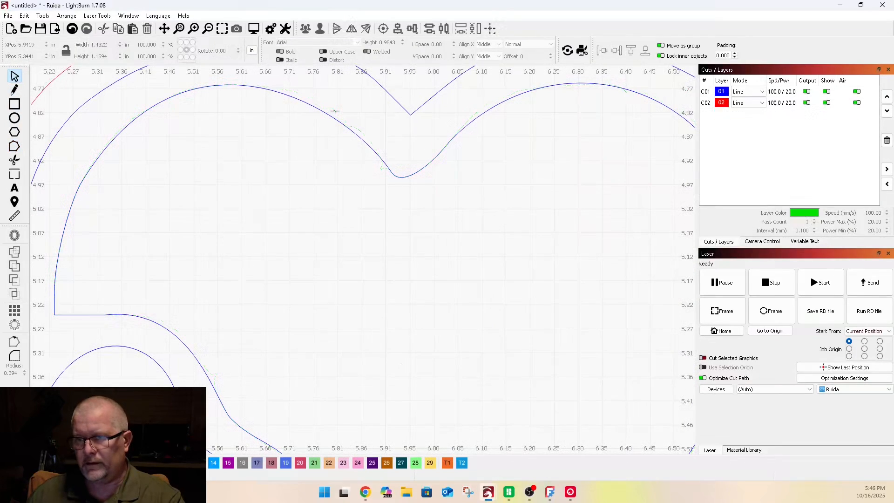
pyautogui.scroll(-3, 229, 126)
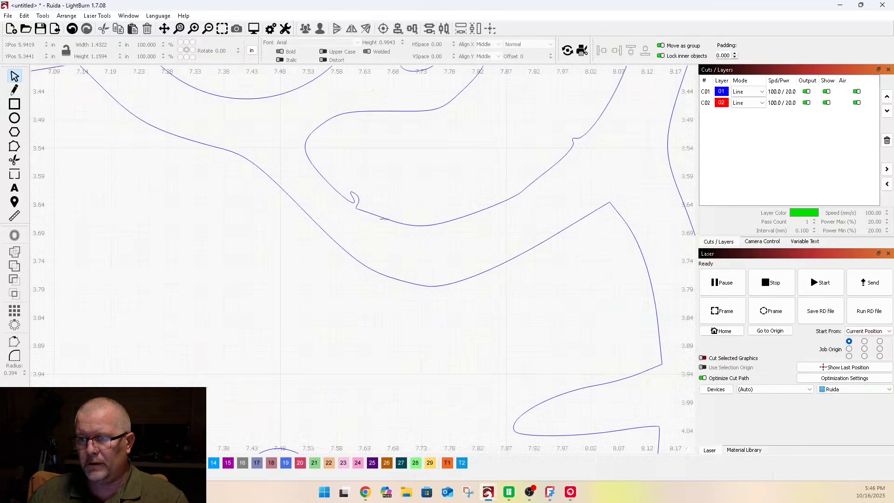
# - Duplicate the bow's right loop outline, put the copy on green layer 03, and keep the blue original selected with the green layer shown
pyautogui.click(377, 217)
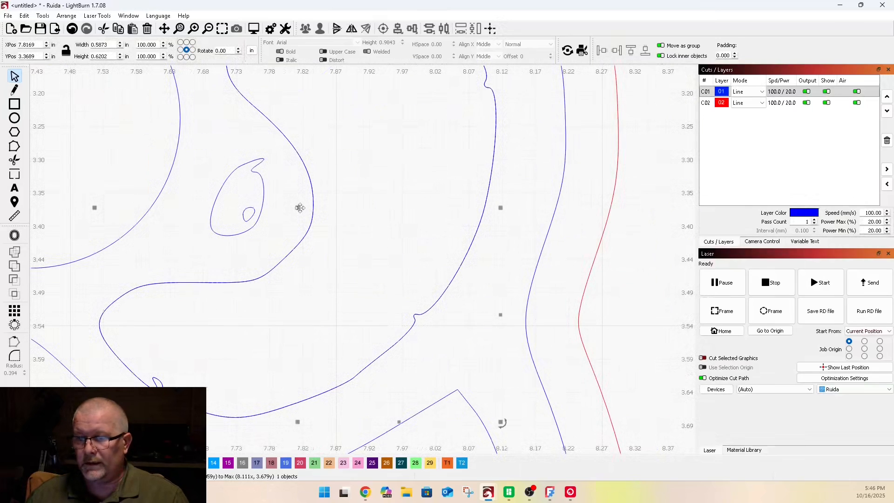
pyautogui.click(55, 463)
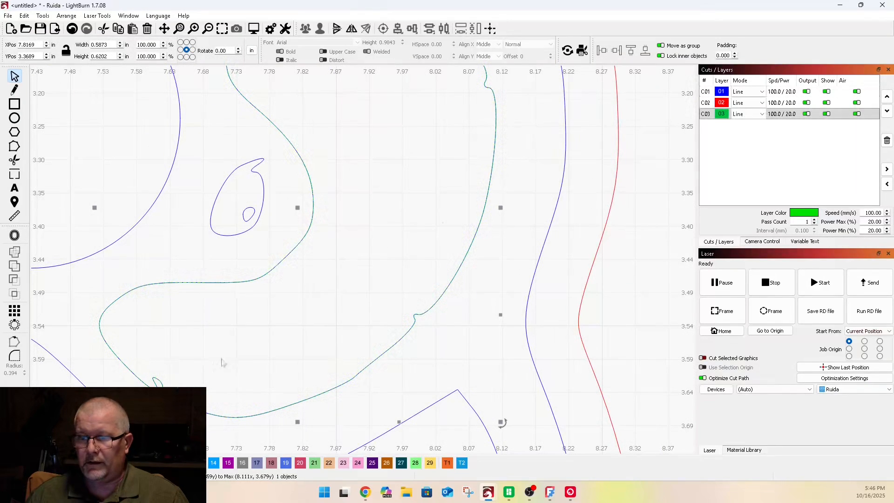
pyautogui.click(827, 114)
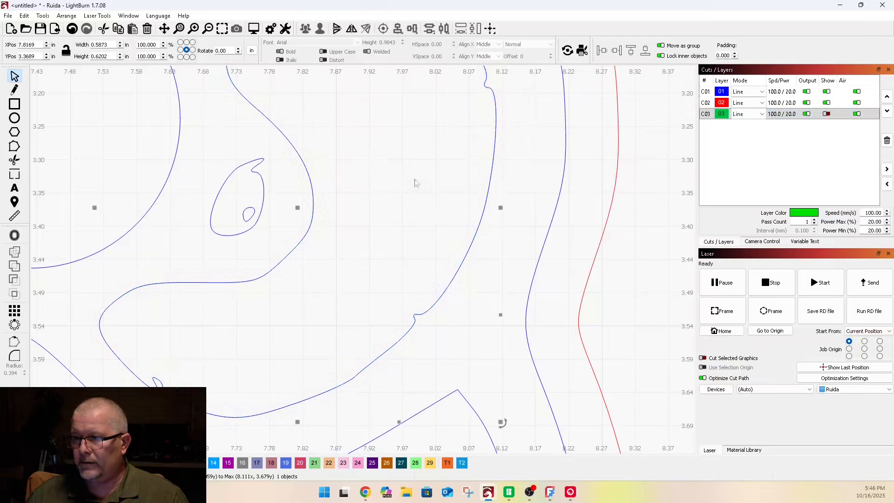
pyautogui.click(491, 177)
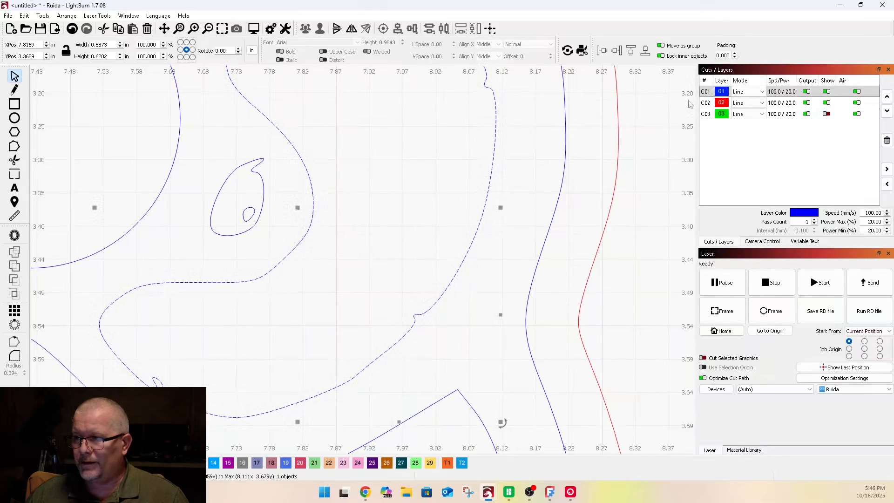
pyautogui.click(827, 114)
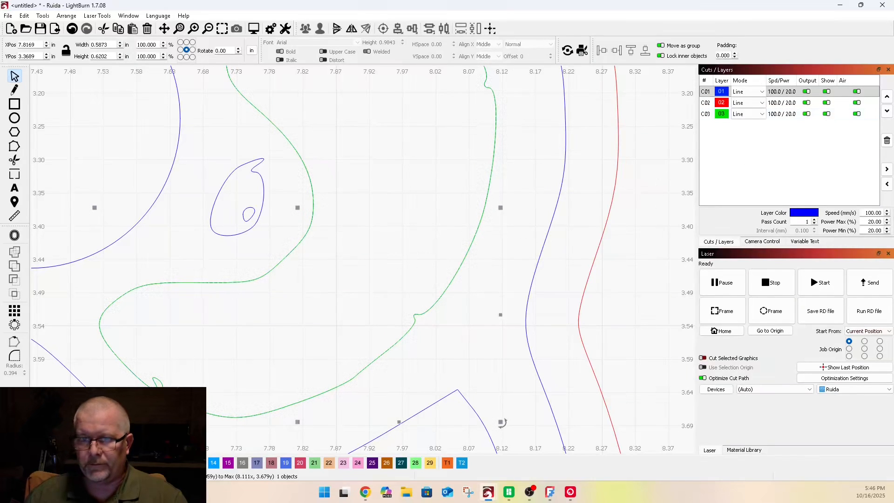
# - Delete the bumpy nodes at the blue right-loop outline's lower-left edge and bend the remaining bottom curve to follow the green reference
pyautogui.hotkey('ctrl', '`')
pyautogui.scroll(-3, 216, 229)
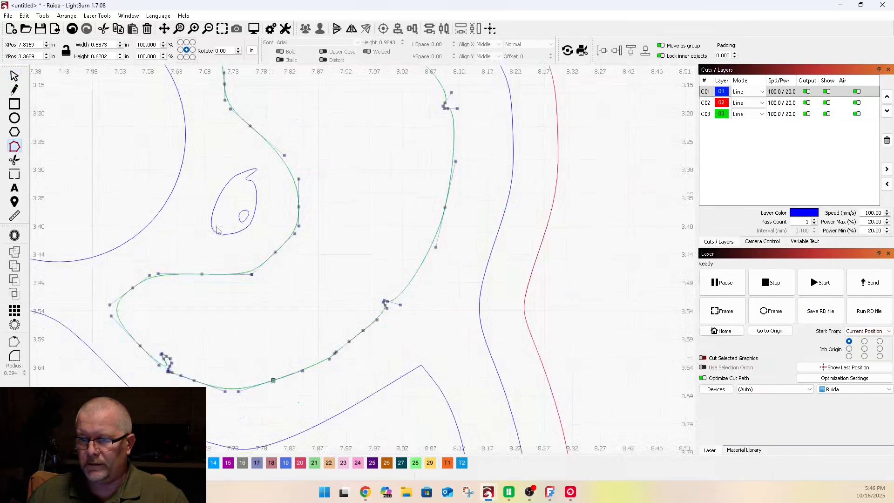
pyautogui.scroll(5, 149, 220)
pyautogui.moveTo(165, 187); pyautogui.dragTo(437, 424)
pyautogui.press('Delete')
pyautogui.moveTo(300, 249); pyautogui.dragTo(336, 297)
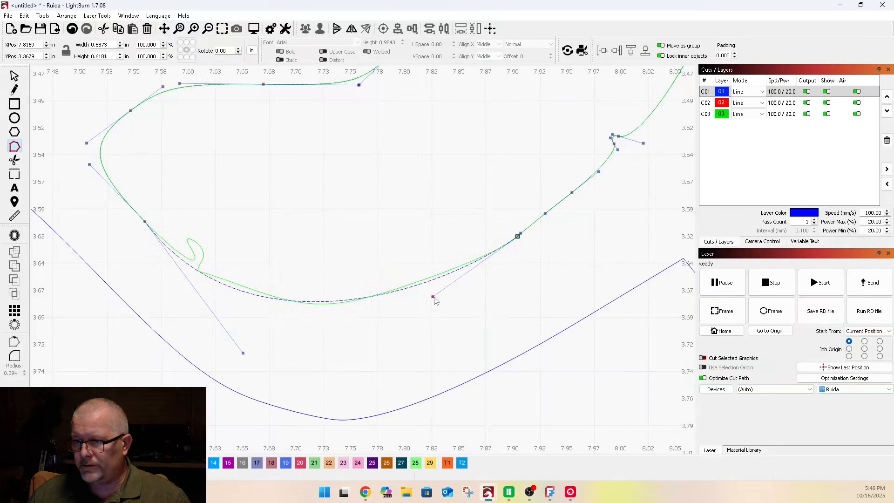
pyautogui.moveTo(243, 354); pyautogui.dragTo(262, 355)
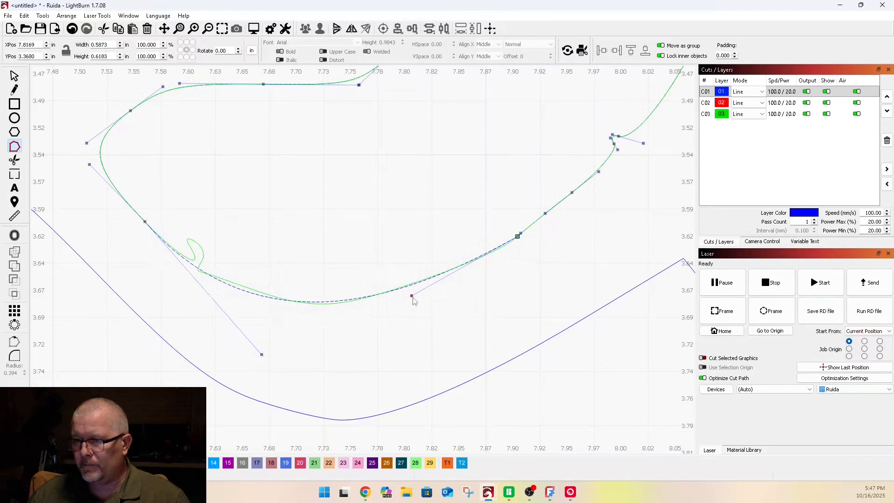
pyautogui.moveTo(263, 356); pyautogui.dragTo(285, 358)
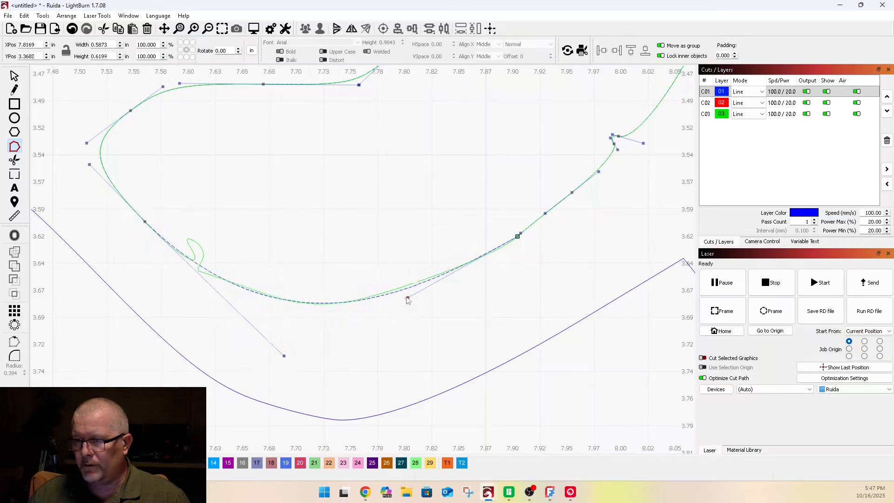
# - Delete the bumpy nodes on the right loop's lower-right edge and bend the remaining curve toward the green reference
pyautogui.scroll(-3, 158, 308)
pyautogui.scroll(2, 405, 201)
pyautogui.moveTo(350, 160); pyautogui.dragTo(519, 336)
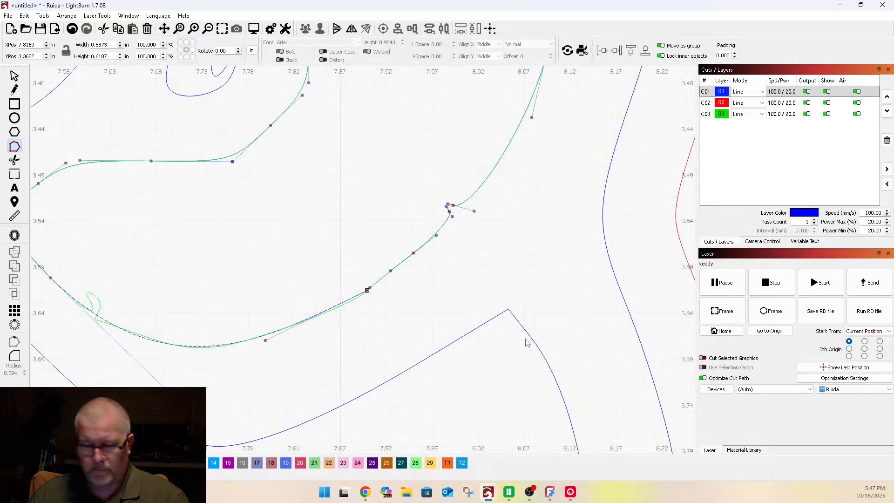
pyautogui.moveTo(367, 168); pyautogui.dragTo(529, 274)
pyautogui.press('Delete')
pyautogui.scroll(-3, 471, 191)
pyautogui.scroll(4, 501, 206)
pyautogui.moveTo(514, 179); pyautogui.dragTo(501, 258)
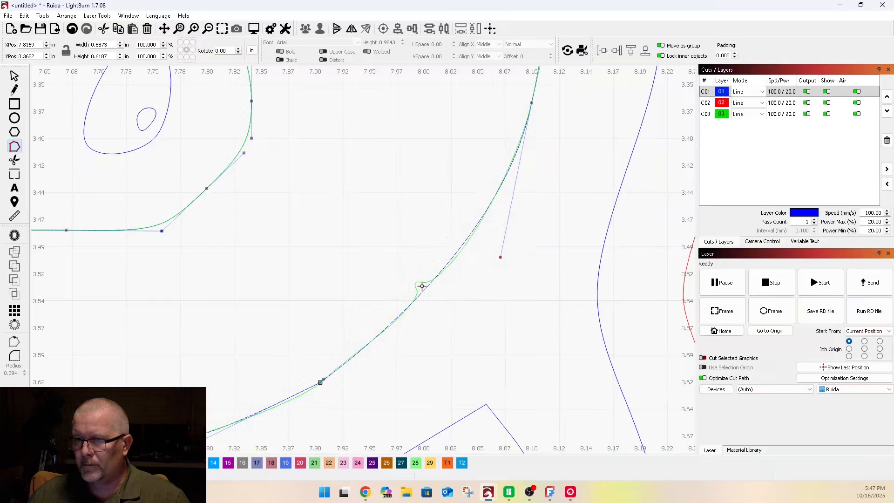
# - Delete the bumpy nodes at the right loop's upper-right edge and adjust the curve handles to follow the green reference
pyautogui.scroll(-3, 422, 286)
pyautogui.scroll(-2, 284, 300)
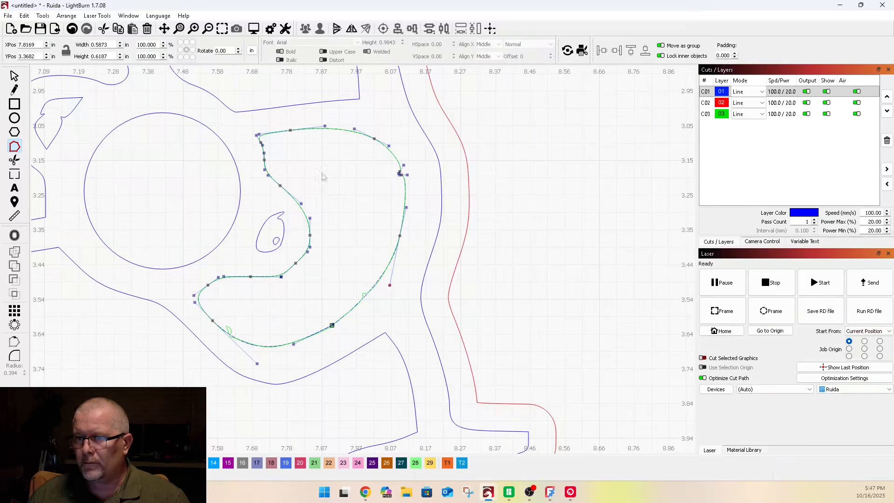
pyautogui.moveTo(386, 129); pyautogui.dragTo(422, 197)
pyautogui.press('Delete')
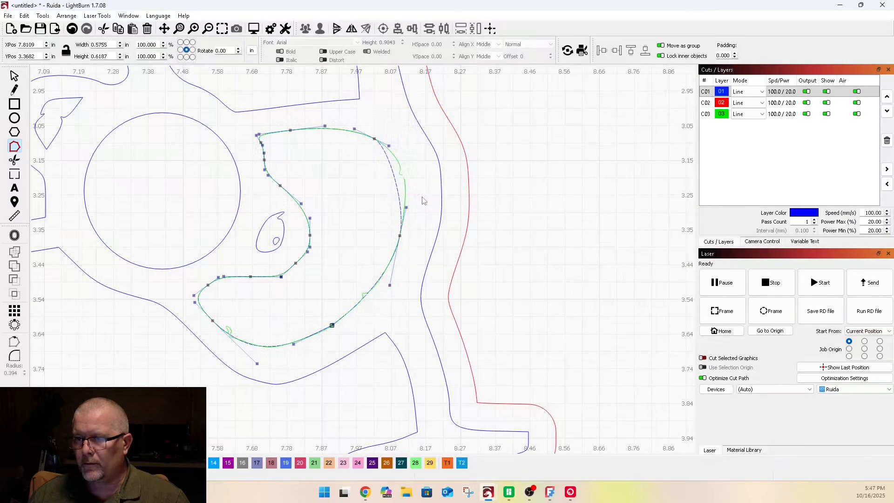
pyautogui.scroll(3, 403, 179)
pyautogui.moveTo(372, 214); pyautogui.dragTo(401, 126)
pyautogui.scroll(-3, 407, 222)
pyautogui.scroll(3, 389, 146)
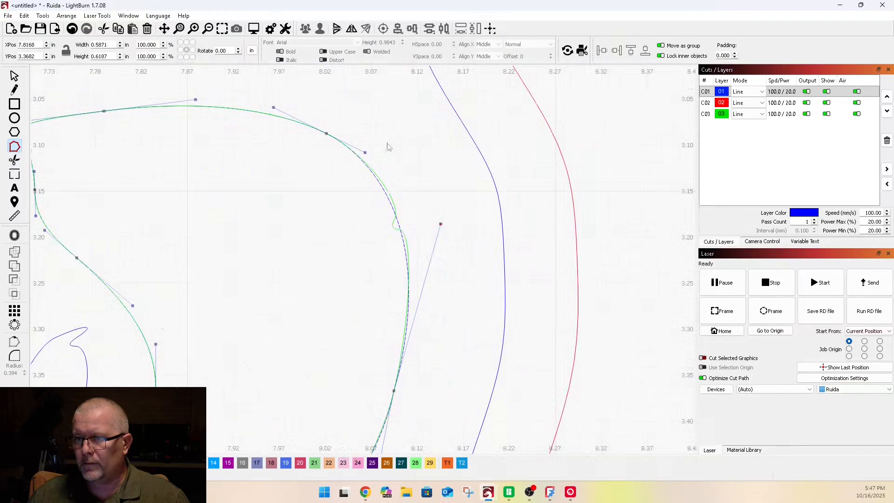
pyautogui.moveTo(366, 152); pyautogui.dragTo(372, 157)
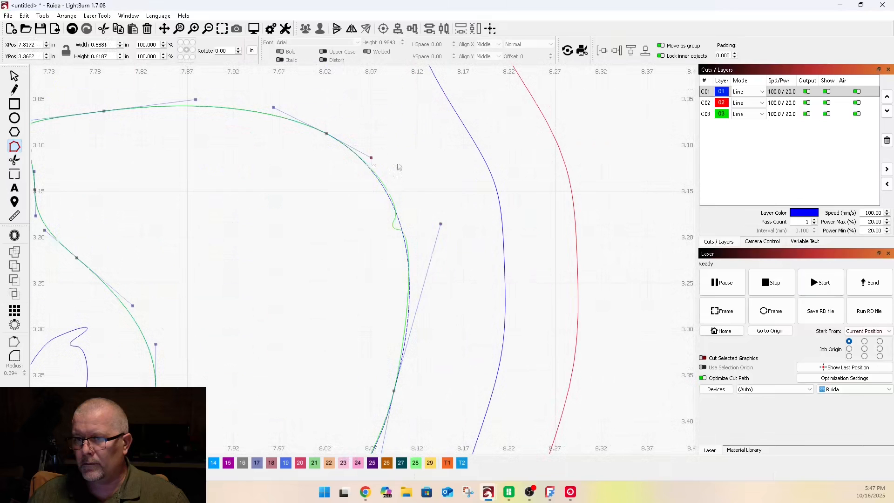
# - Delete the green reference copy of the bow's right loop, keeping the smoothed blue outline
pyautogui.scroll(-1, 442, 168)
pyautogui.scroll(-2, 278, 159)
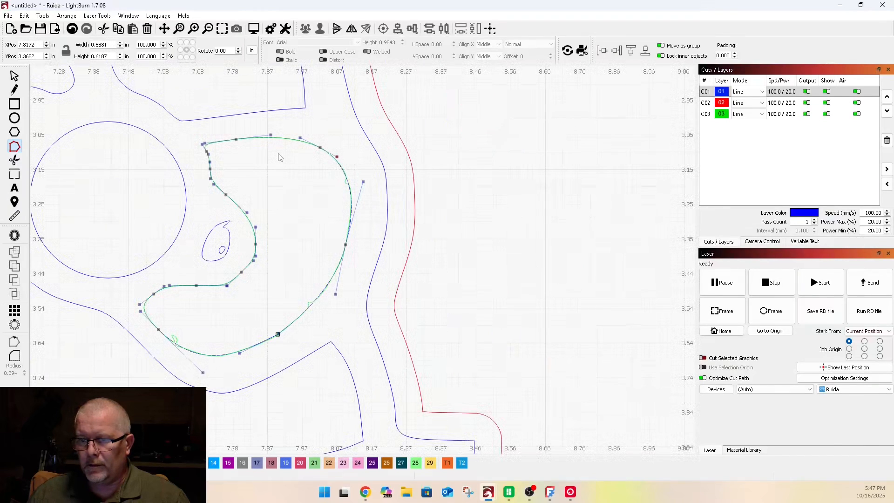
pyautogui.click(14, 76)
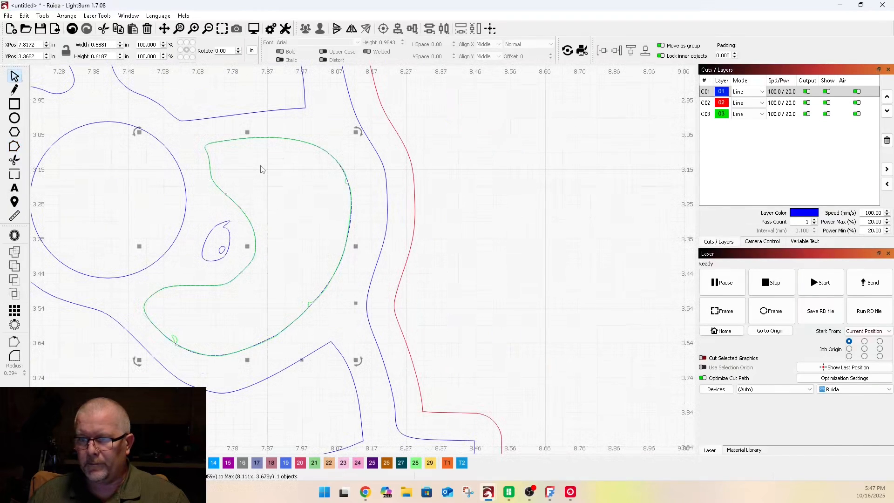
pyautogui.scroll(2, 280, 189)
pyautogui.scroll(3, 413, 224)
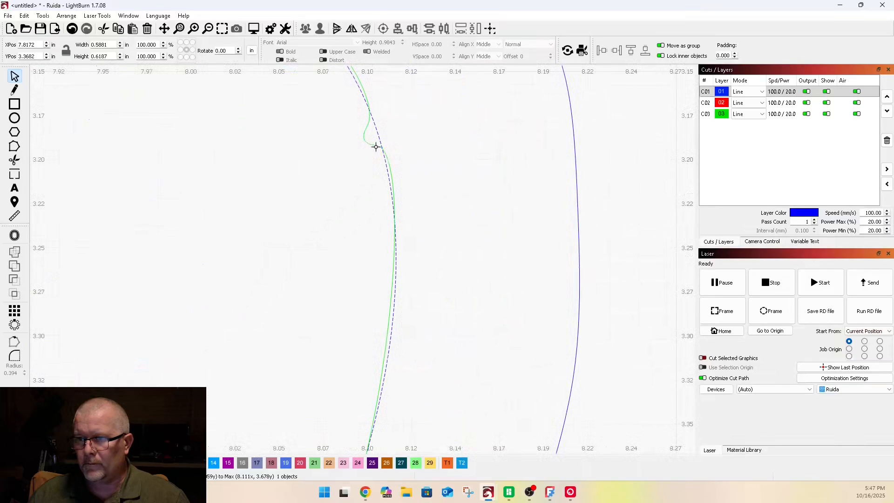
pyautogui.click(376, 147)
pyautogui.press('Delete')
# - Place the Hello Kitty image to the right of the traced outlines as a shape reference, centred at about X 13.0, Y 4.9 in
pyautogui.scroll(-6, 377, 158)
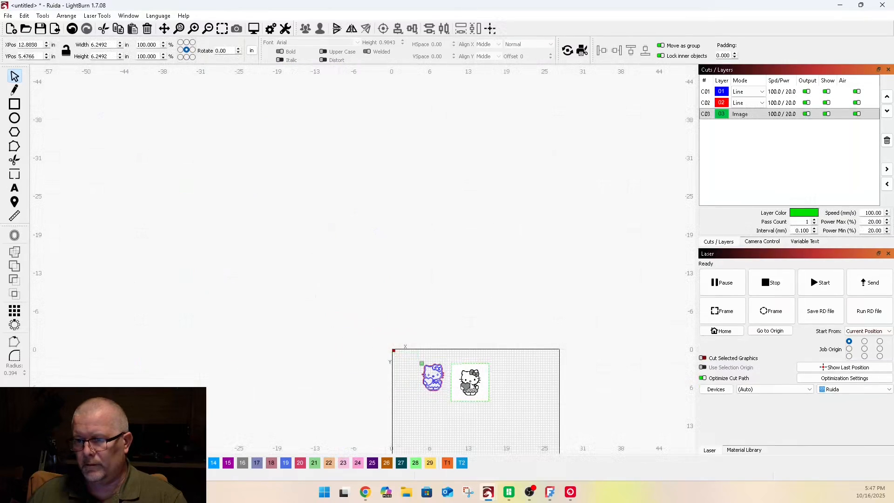
pyautogui.moveTo(471, 385); pyautogui.dragTo(474, 381)
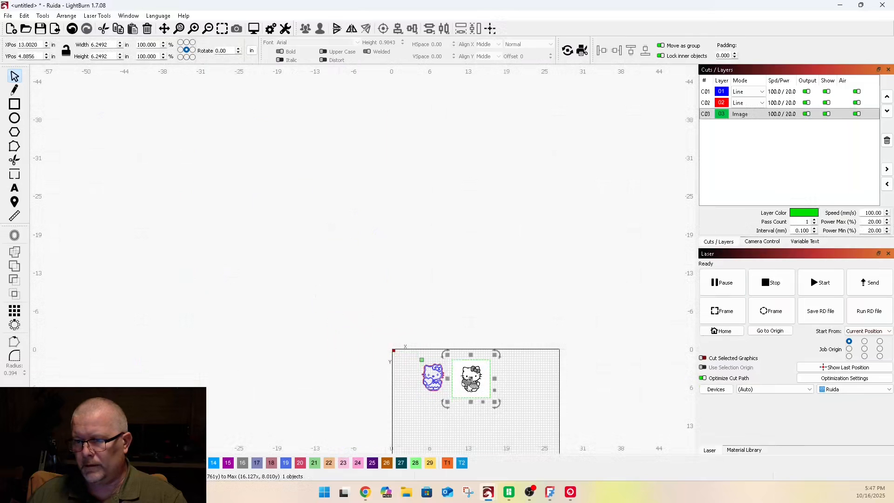
pyautogui.scroll(8, 473, 380)
pyautogui.scroll(3, 454, 343)
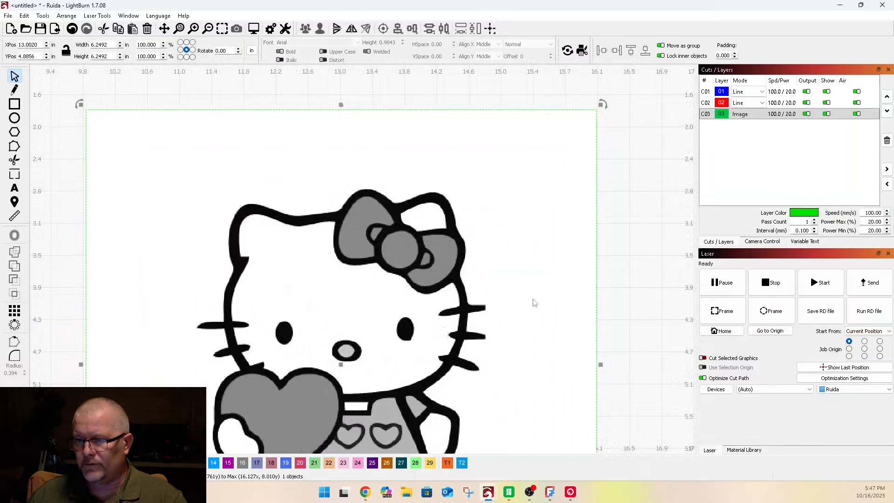
pyautogui.scroll(-3, 534, 304)
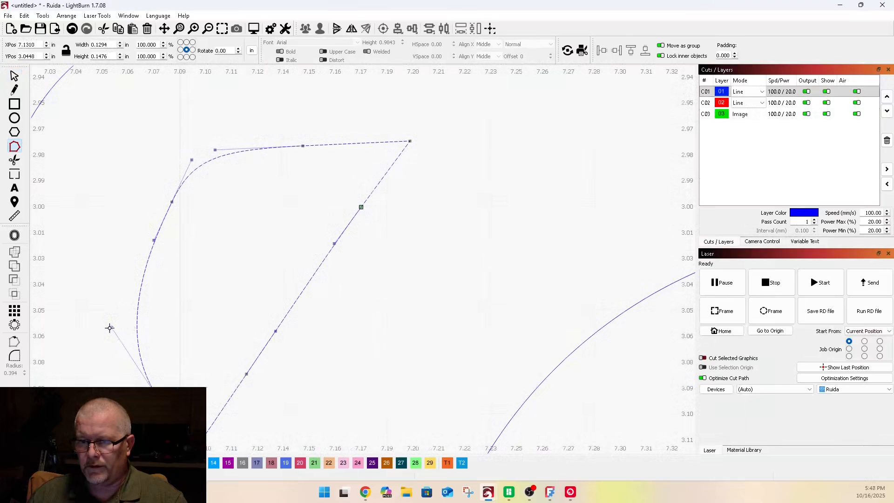
# - Bow out the left side of the small shape inside the bow's left loop and pull its bottom-right corner node inward
pyautogui.moveTo(109, 328); pyautogui.dragTo(85, 300)
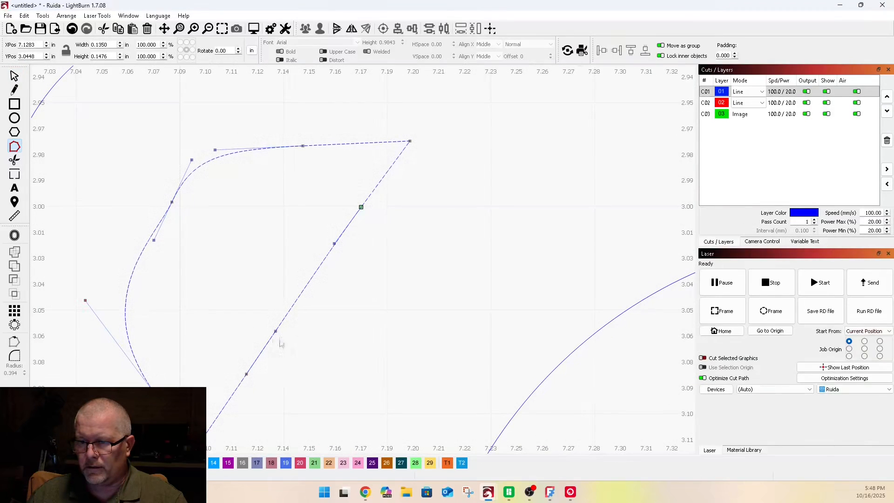
pyautogui.moveTo(244, 375); pyautogui.dragTo(217, 449)
pyautogui.scroll(-2, 214, 371)
pyautogui.scroll(6, 215, 420)
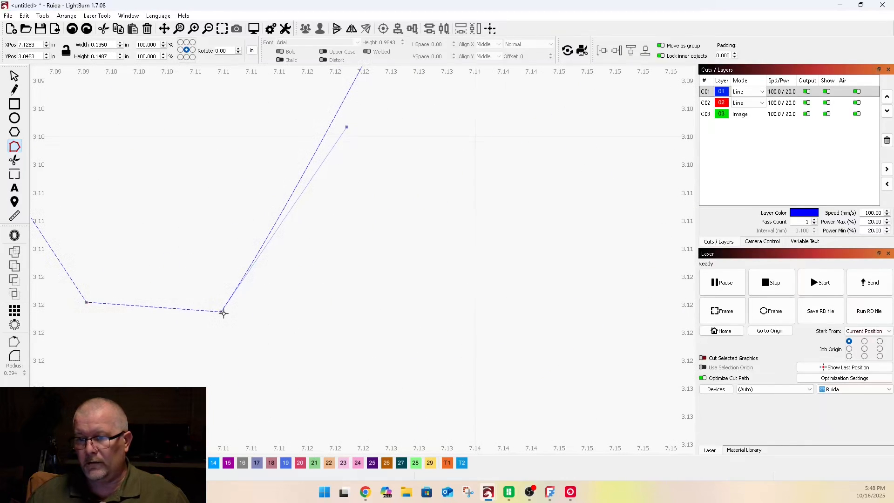
pyautogui.moveTo(223, 312); pyautogui.dragTo(195, 288)
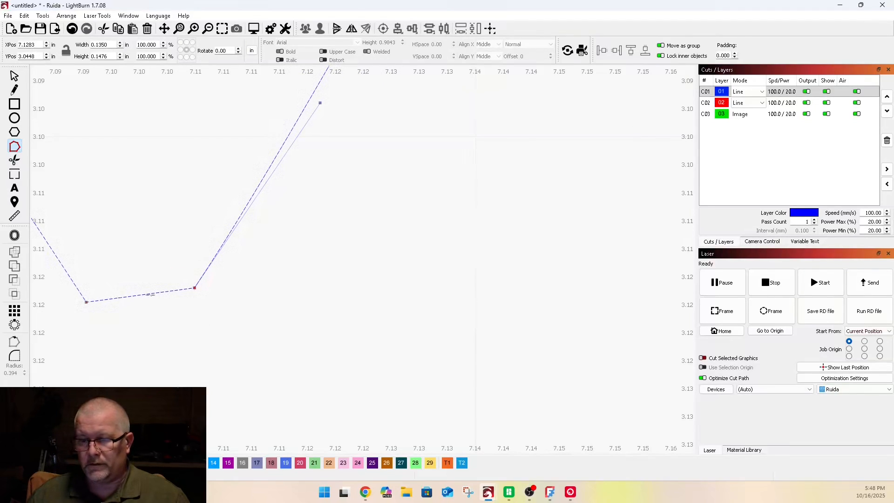
# - Bend the small shape's short bottom edge and its sharp upper-right tip into rounded curves
pyautogui.scroll(3, 290, 297)
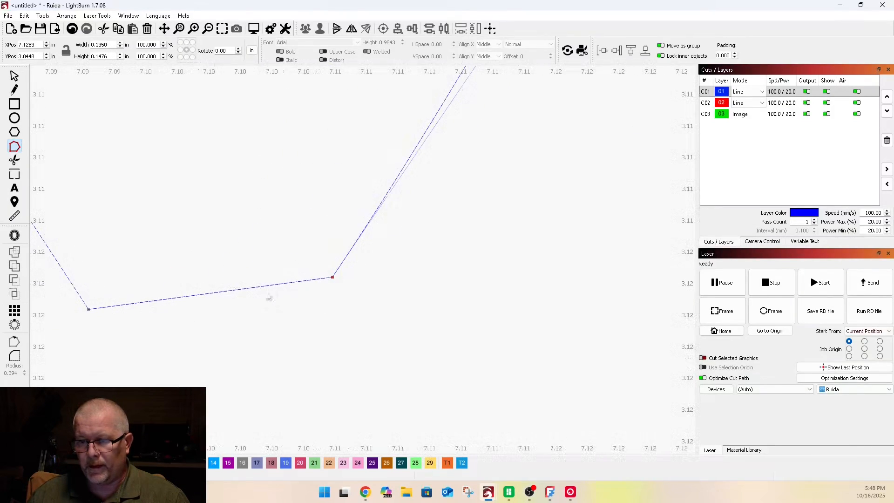
pyautogui.moveTo(217, 292); pyautogui.dragTo(210, 359)
pyautogui.scroll(-4, 163, 347)
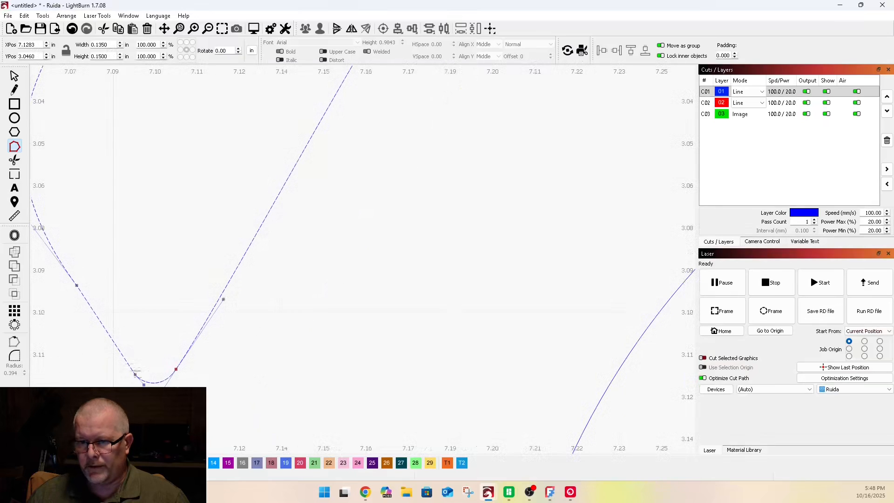
pyautogui.scroll(-3, 194, 346)
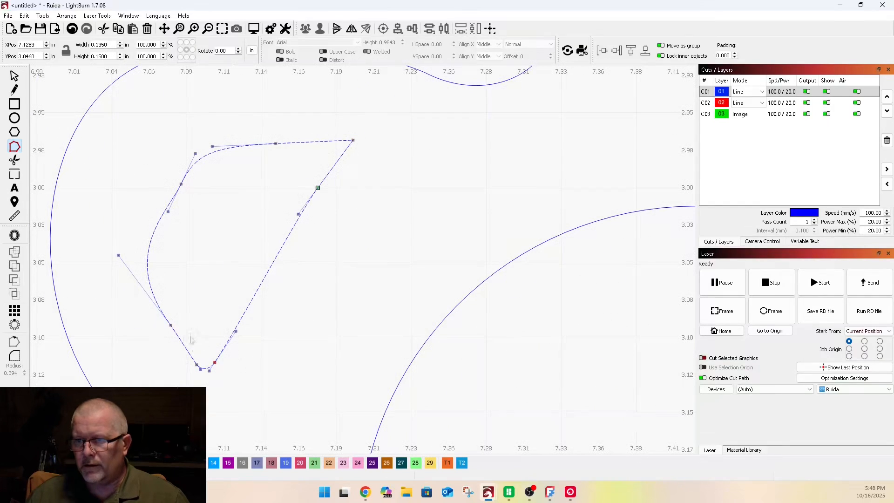
pyautogui.scroll(5, 363, 138)
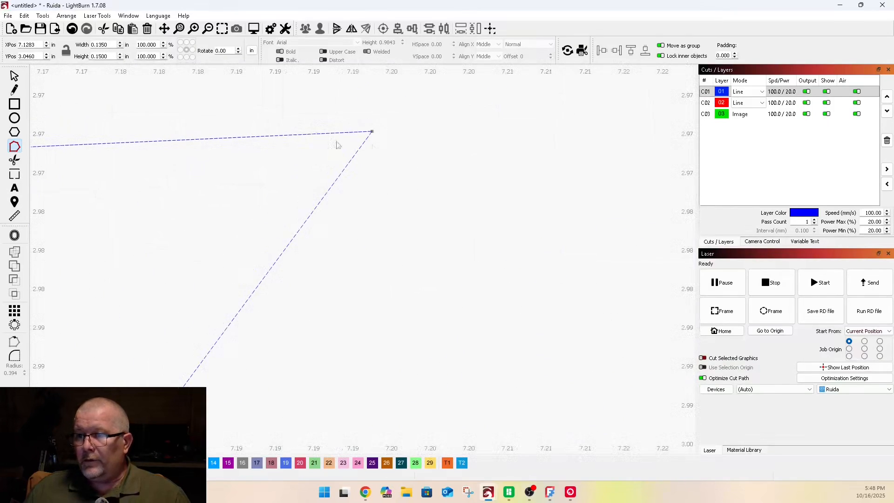
pyautogui.moveTo(368, 137); pyautogui.dragTo(607, 124)
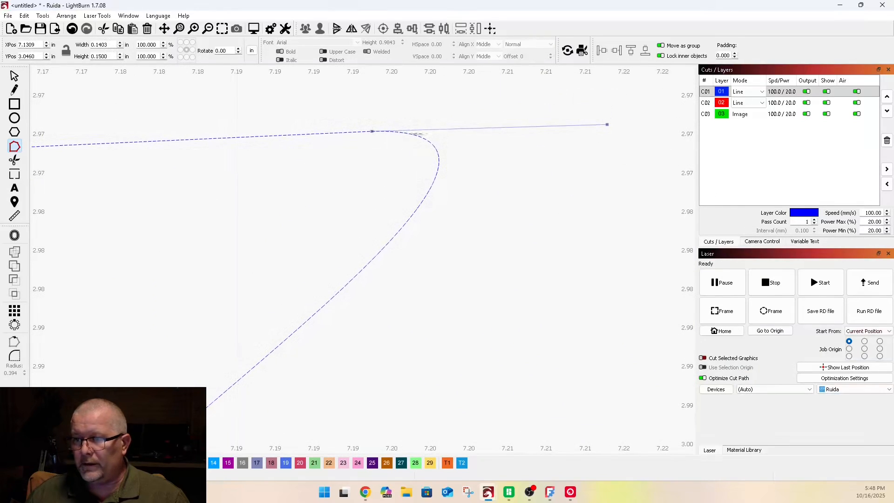
pyautogui.scroll(-10, 328, 155)
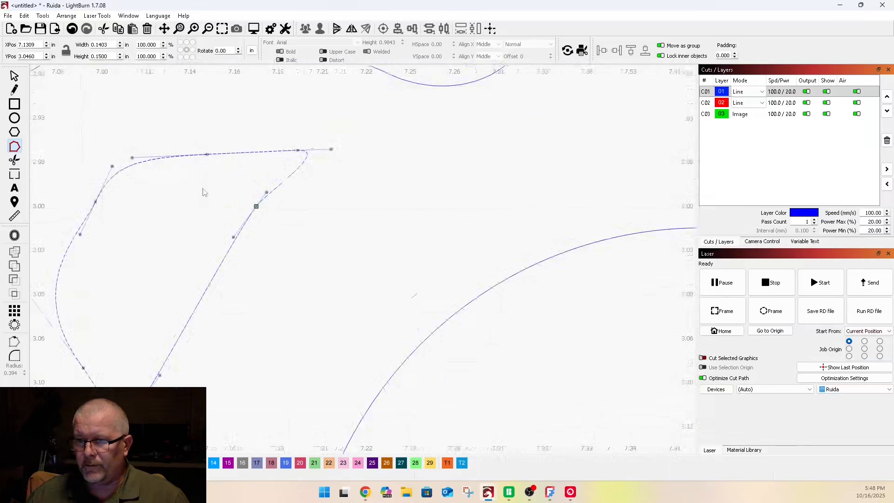
# - Delete the two notch nodes of the small shape inside the bow's right loop and extend its top handle to round the tip
pyautogui.scroll(-5, 205, 212)
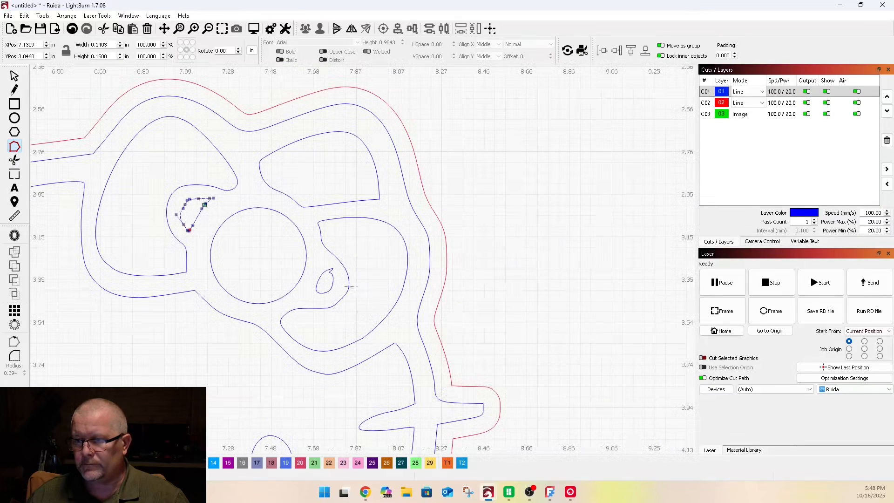
pyautogui.scroll(6, 336, 276)
pyautogui.click(332, 276)
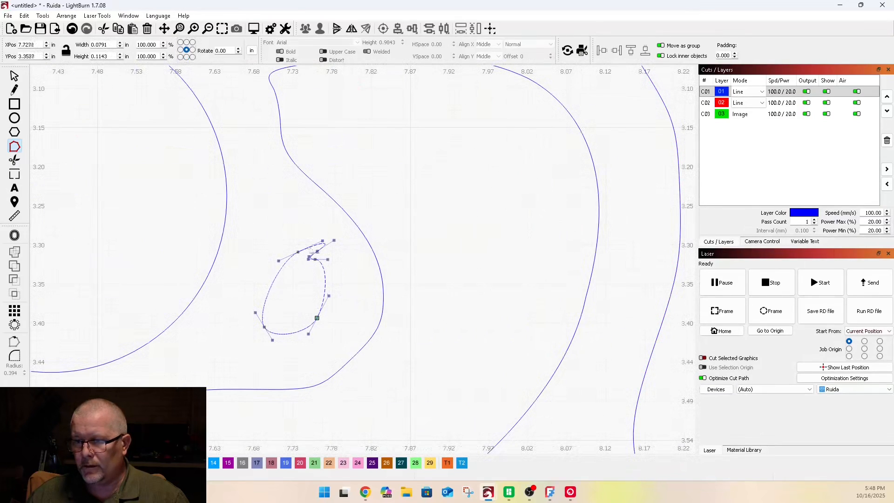
pyautogui.moveTo(322, 241); pyautogui.dragTo(304, 231)
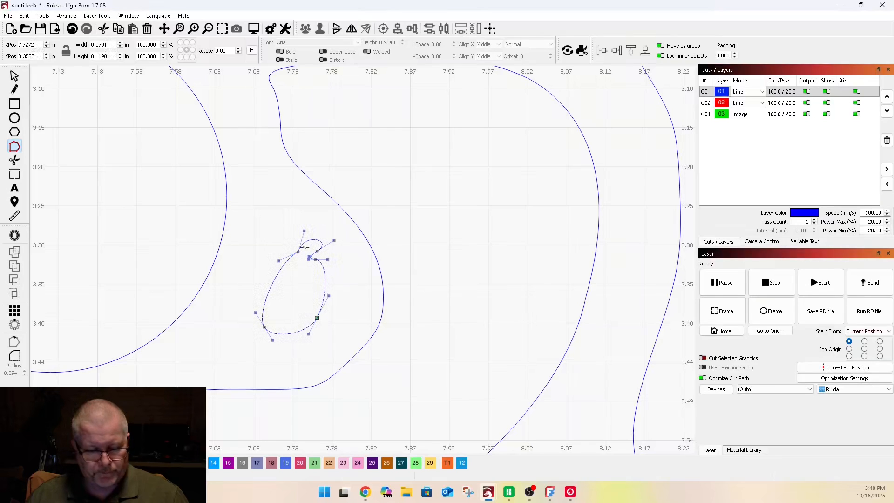
pyautogui.hotkey('ctrl', 'z')
pyautogui.scroll(7, 308, 248)
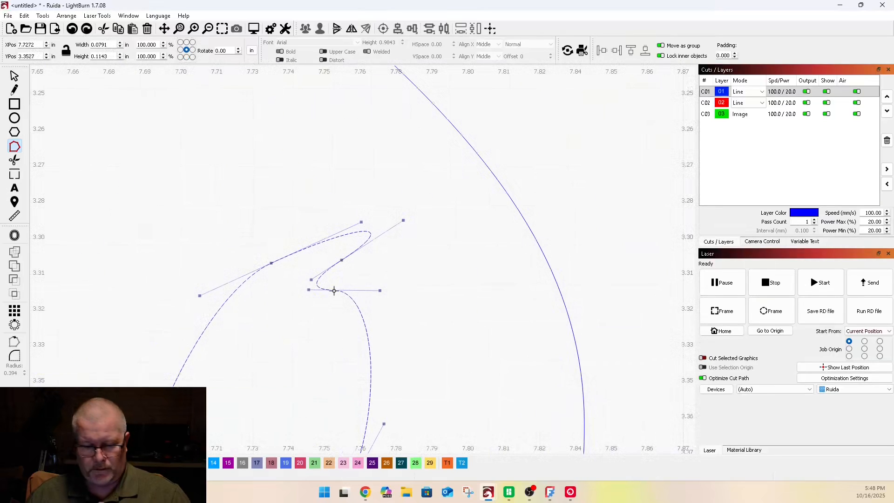
pyautogui.press('Delete')
pyautogui.press('Delete')
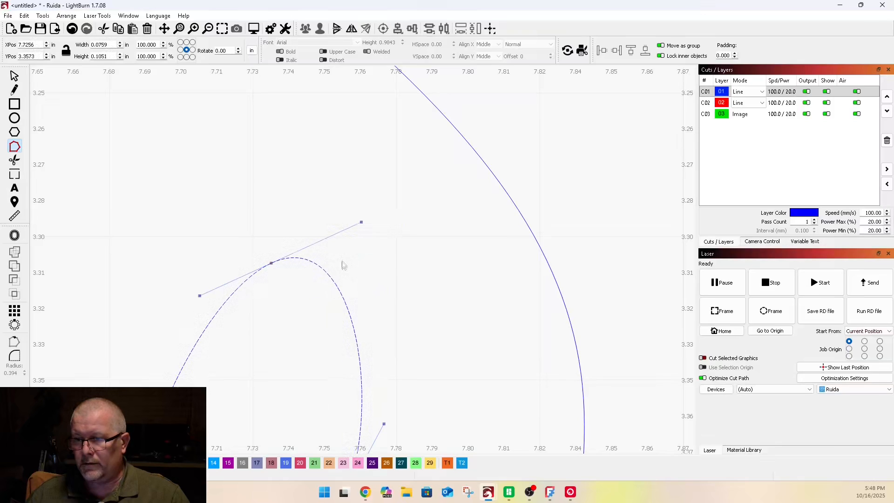
pyautogui.moveTo(363, 222); pyautogui.dragTo(435, 181)
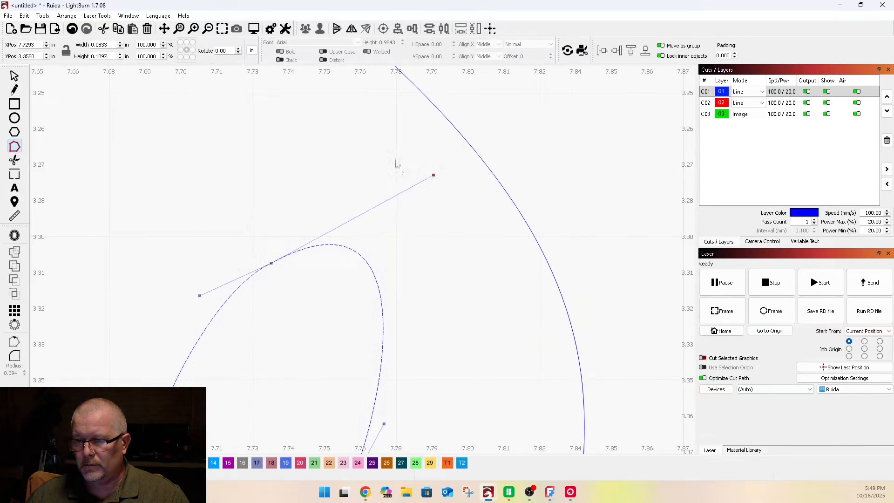
pyautogui.scroll(-5, 365, 150)
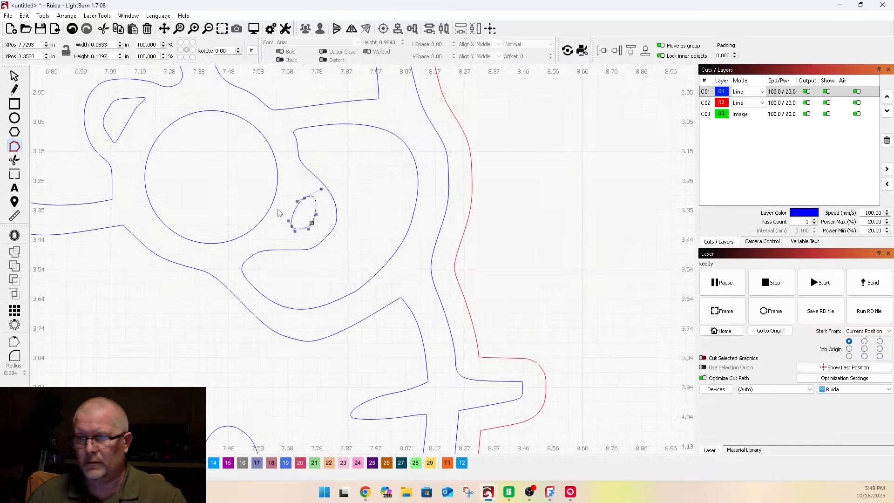
pyautogui.press('Escape')
# - Switch blue layer 01 to Fill to inspect the dress area against the reference image, and return the layer to Line
pyautogui.scroll(-2, 278, 213)
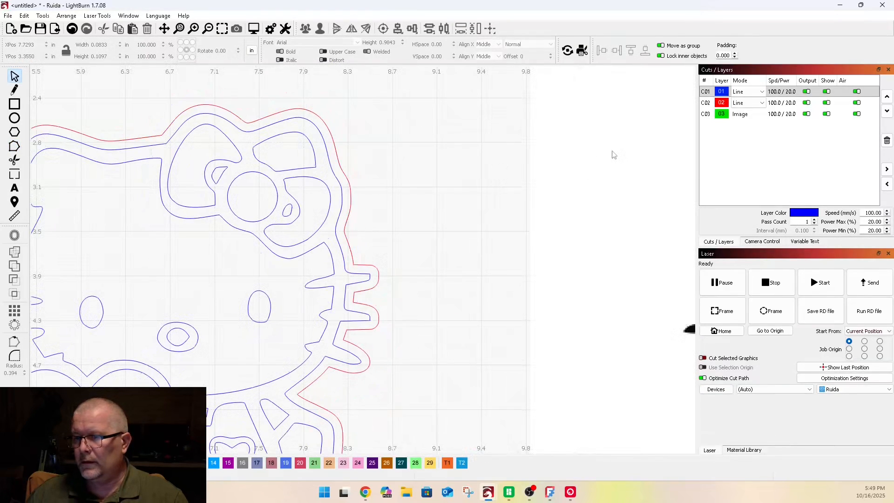
pyautogui.click(748, 92)
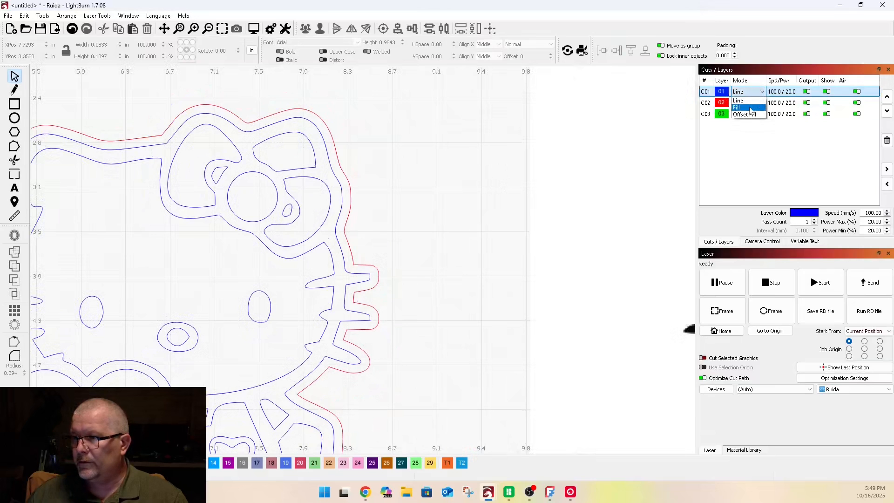
pyautogui.click(750, 109)
pyautogui.scroll(-2, 315, 190)
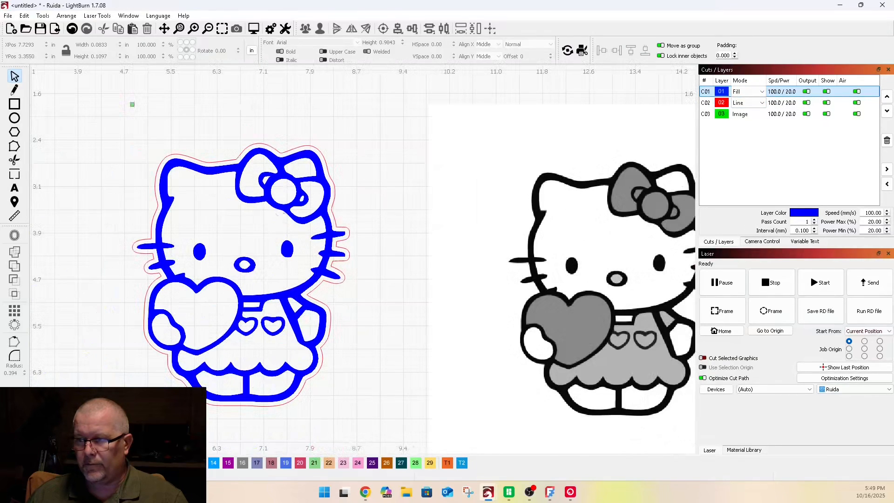
pyautogui.scroll(-1, 202, 210)
pyautogui.scroll(6, 208, 259)
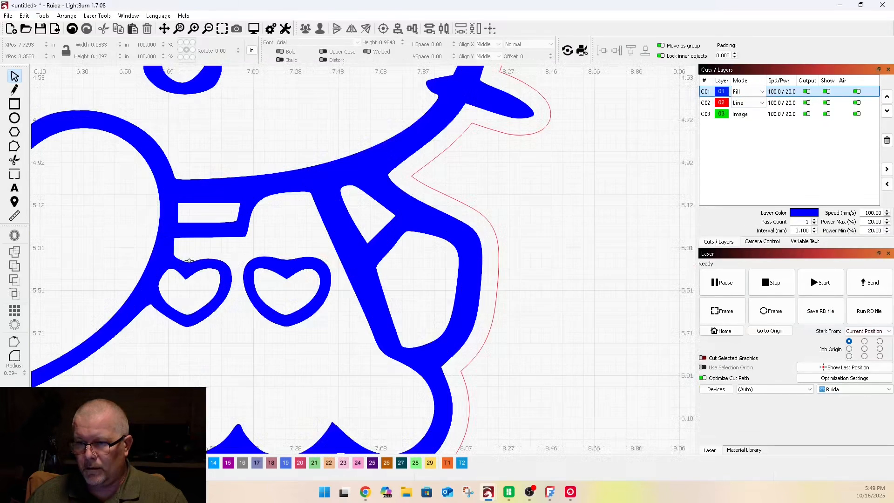
pyautogui.click(749, 92)
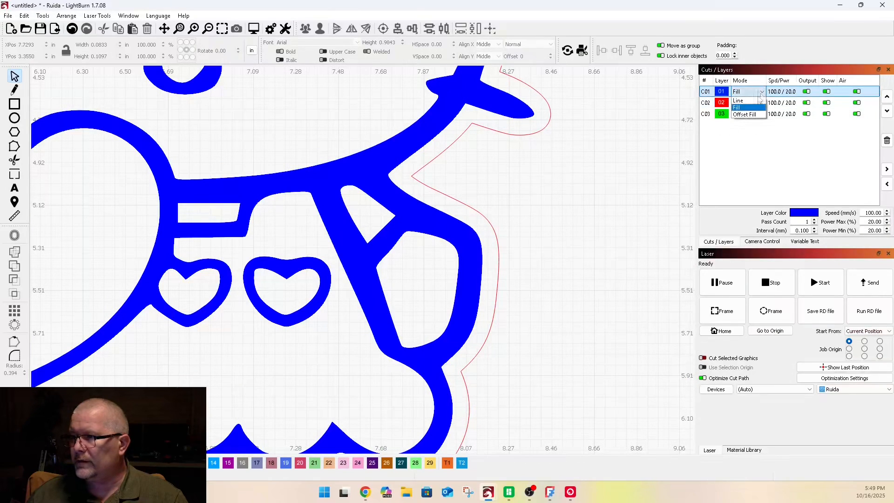
pyautogui.click(745, 99)
# - Reshape the dress outline above the left small heart into a pointed notch that follows the heart's cleft
pyautogui.click(179, 257)
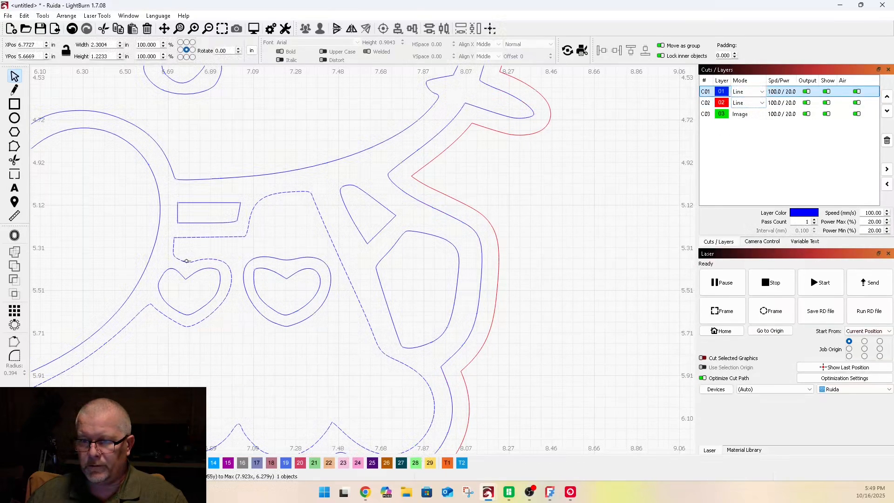
pyautogui.click(14, 146)
pyautogui.scroll(5, 204, 279)
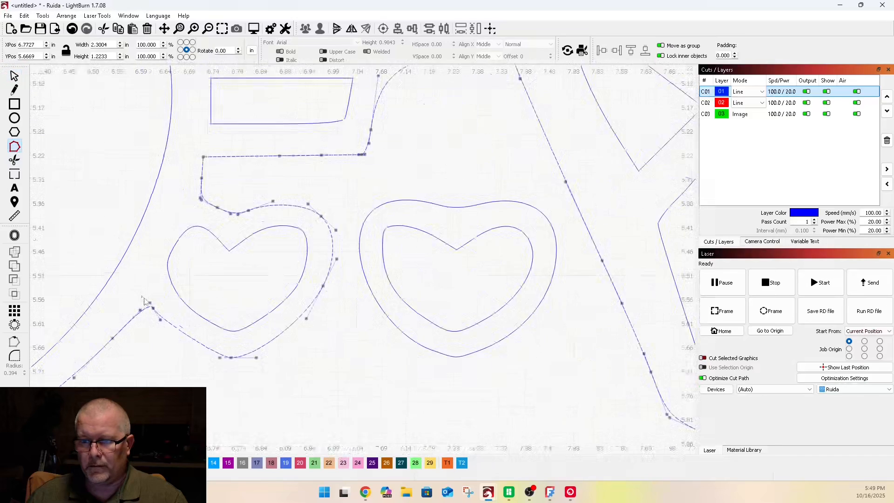
pyautogui.moveTo(296, 163); pyautogui.dragTo(287, 188)
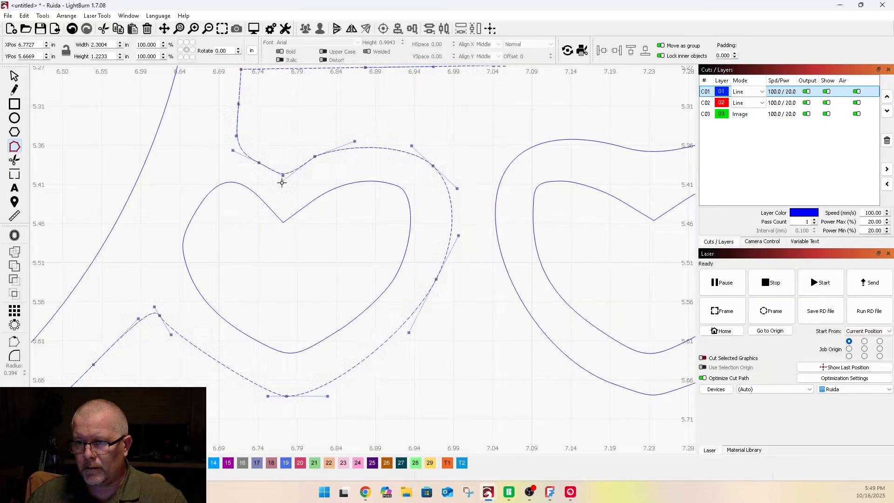
pyautogui.scroll(-2, 189, 217)
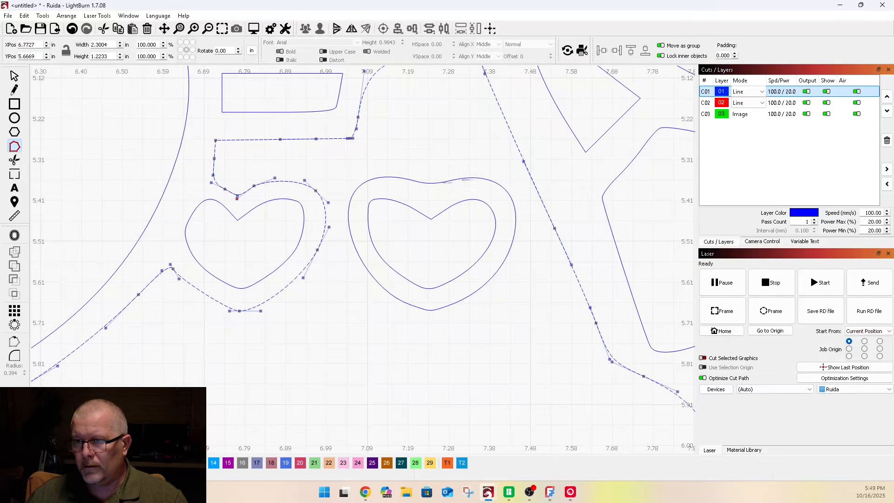
# - Deepen the top dip of the right small heart's outer outline by lowering its left node and adjusting the curve handles on both sides
pyautogui.scroll(-1, 437, 181)
pyautogui.scroll(6, 428, 187)
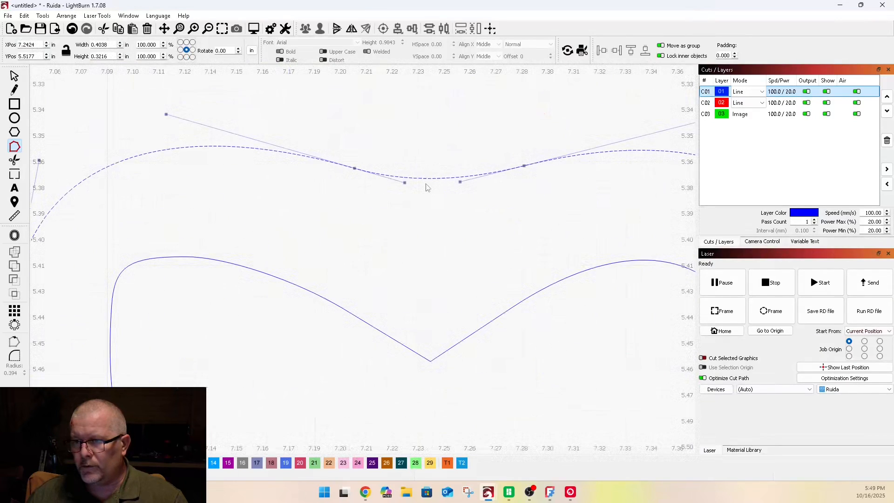
pyautogui.moveTo(405, 182); pyautogui.dragTo(419, 222)
pyautogui.moveTo(354, 168); pyautogui.dragTo(342, 209)
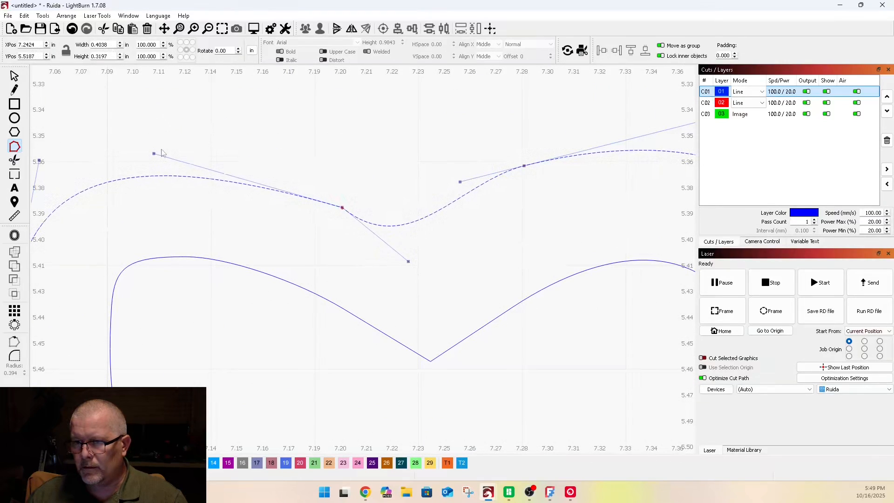
pyautogui.moveTo(155, 156); pyautogui.dragTo(166, 102)
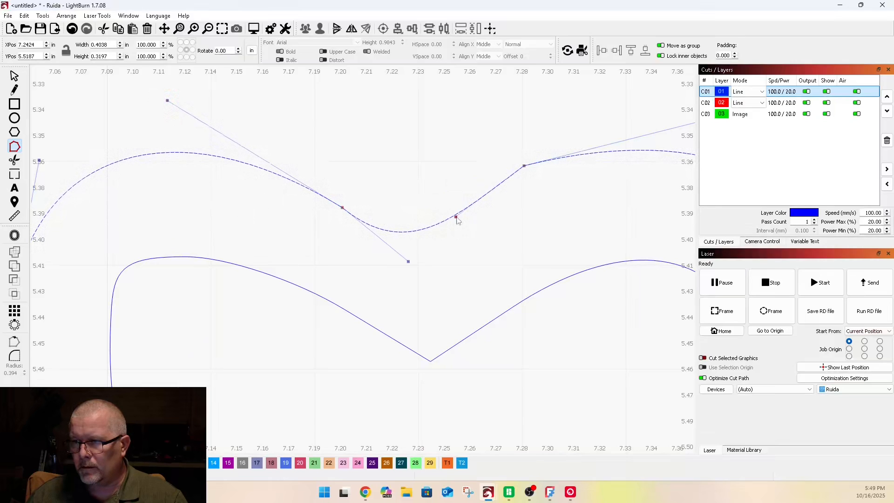
pyautogui.moveTo(524, 166)
pyautogui.mouseDown()
pyautogui.moveTo(522, 205)
pyautogui.moveTo(542, 188)
pyautogui.moveTo(535, 164)
pyautogui.mouseUp()
pyautogui.scroll(-4, 417, 229)
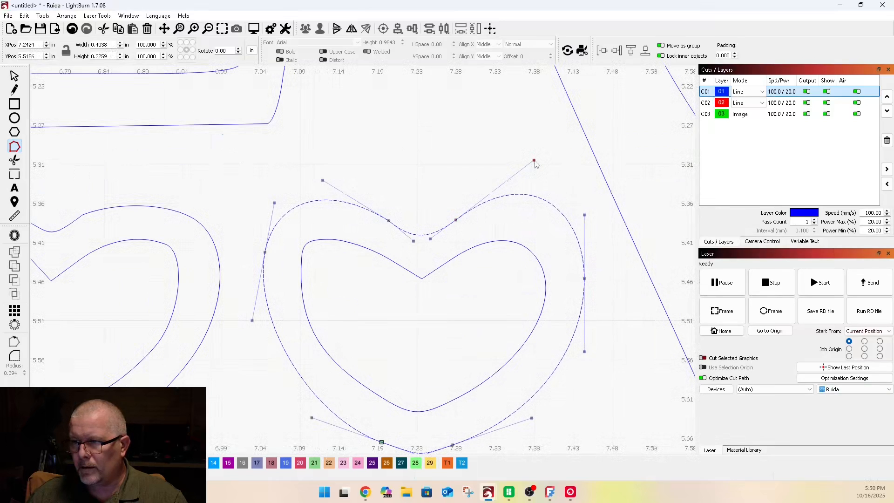
pyautogui.moveTo(417, 248); pyautogui.dragTo(425, 254)
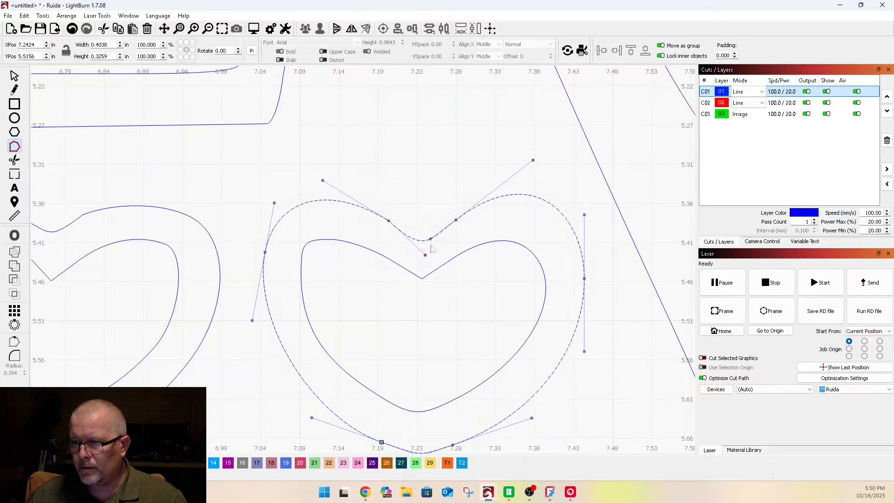
pyautogui.scroll(5, 424, 251)
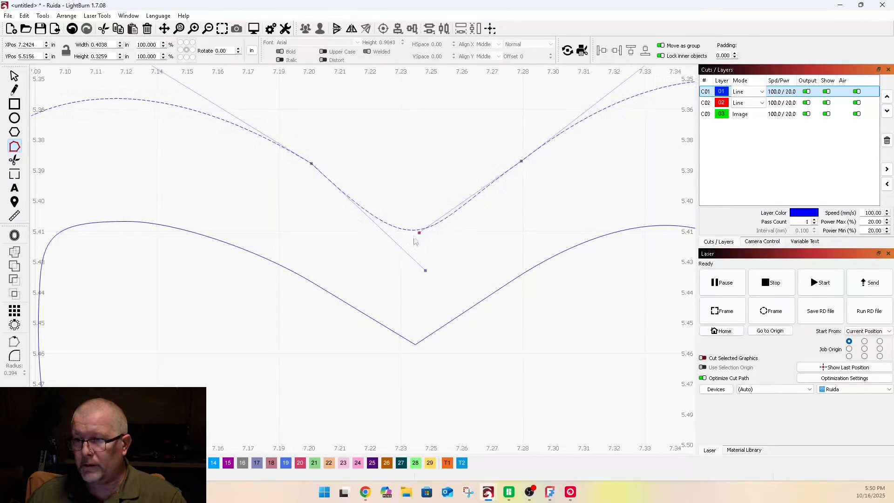
# - Insert a node at the centre of the right heart's outer dip, lower it slightly, and adjust its handles to form a sharp V
pyautogui.press('i')
pyautogui.moveTo(415, 230); pyautogui.dragTo(415, 236)
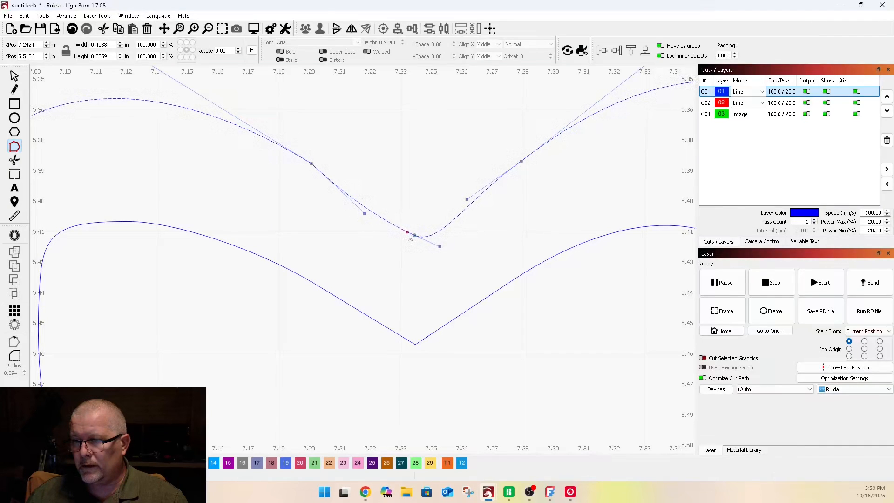
pyautogui.scroll(2, 409, 231)
pyautogui.moveTo(481, 281); pyautogui.dragTo(433, 254)
pyautogui.scroll(-3, 365, 247)
pyautogui.scroll(2, 347, 230)
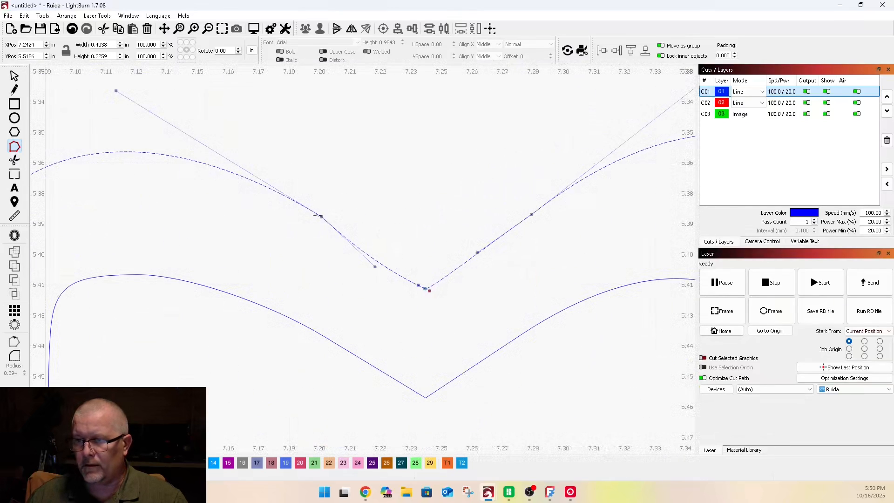
pyautogui.moveTo(375, 266); pyautogui.dragTo(385, 256)
pyautogui.scroll(-3, 384, 258)
pyautogui.scroll(-3, 281, 161)
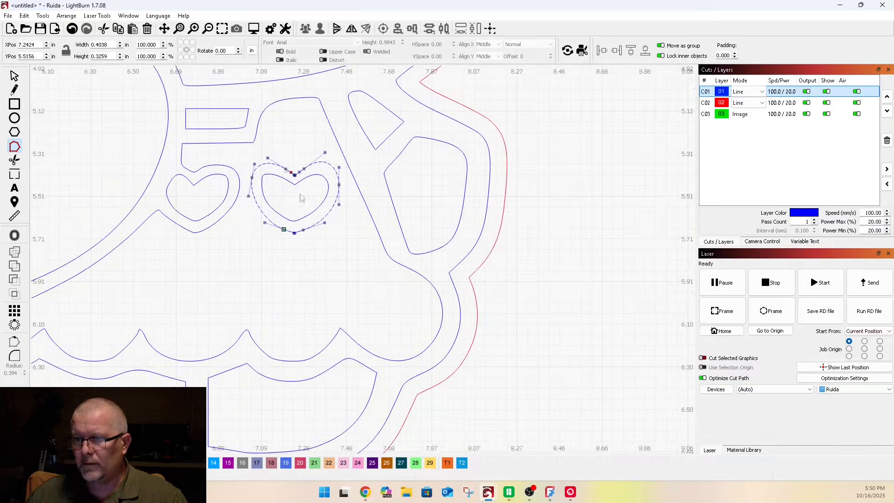
pyautogui.press('Escape')
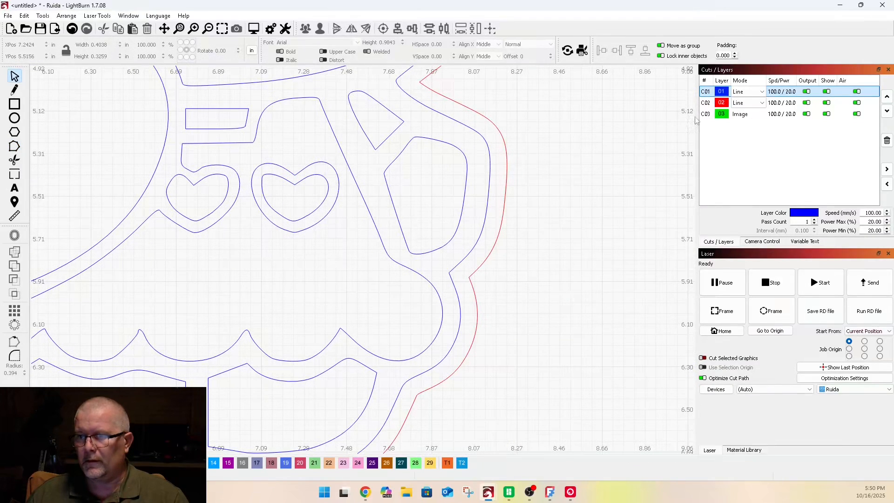
# - Set blue layer 01 to Fill and inspect the filled artwork around the dress hearts
pyautogui.scroll(-5, 359, 249)
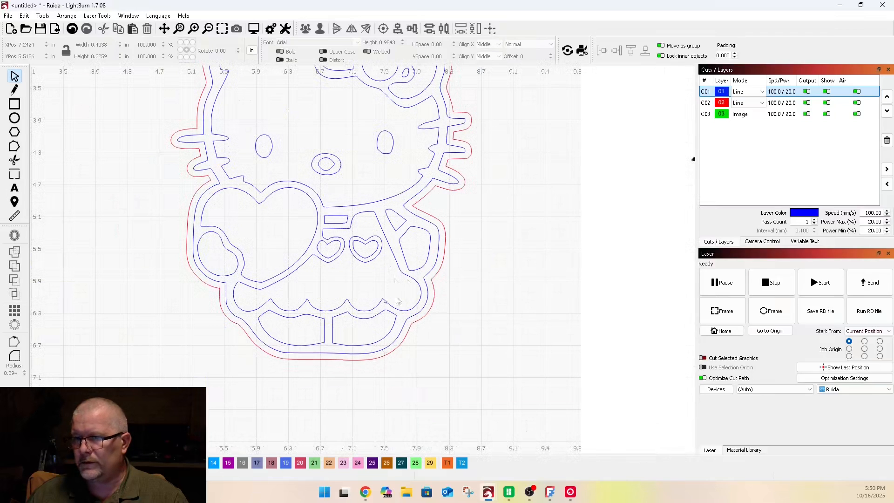
pyautogui.scroll(-3, 232, 302)
pyautogui.click(749, 91)
pyautogui.click(751, 108)
pyautogui.scroll(5, 254, 257)
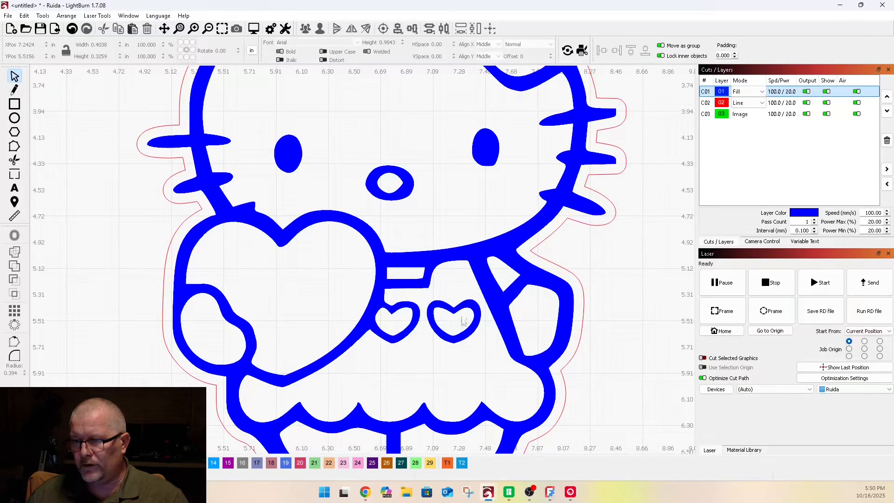
# - Select the whole traced Hello Kitty design together with its red outer outline
pyautogui.scroll(-6, 80, 269)
pyautogui.moveTo(154, 144); pyautogui.dragTo(315, 345)
pyautogui.scroll(-2, 297, 211)
pyautogui.scroll(3, 114, 188)
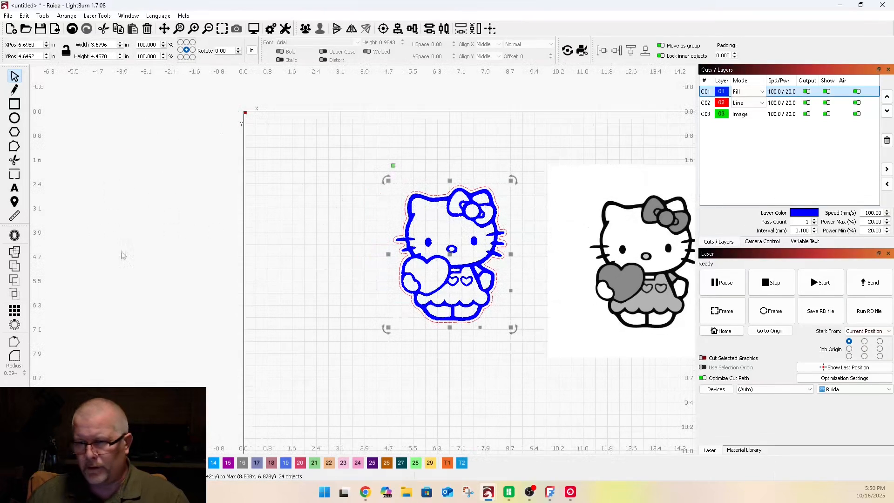
# - Insert the Logo design from the Art Library's LED category and move it off the work area, centred at about X -5.56, Y 1.85 in
pyautogui.rightClick(117, 228)
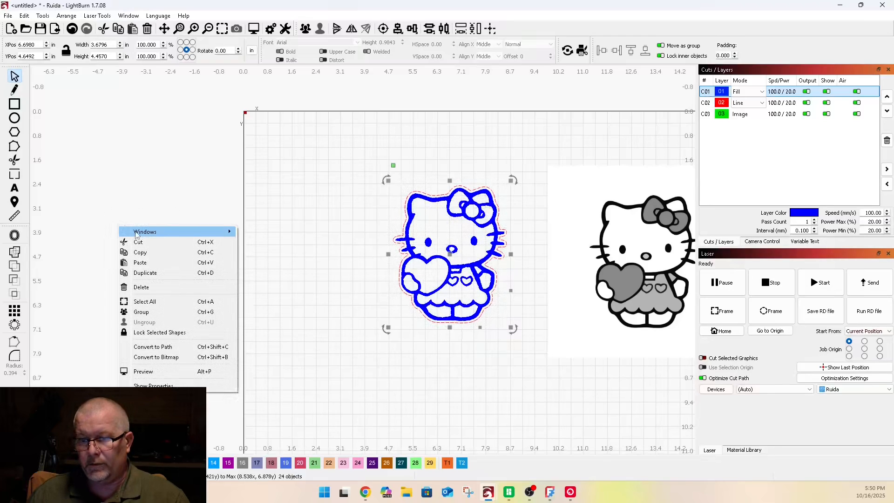
pyautogui.moveTo(136, 235)
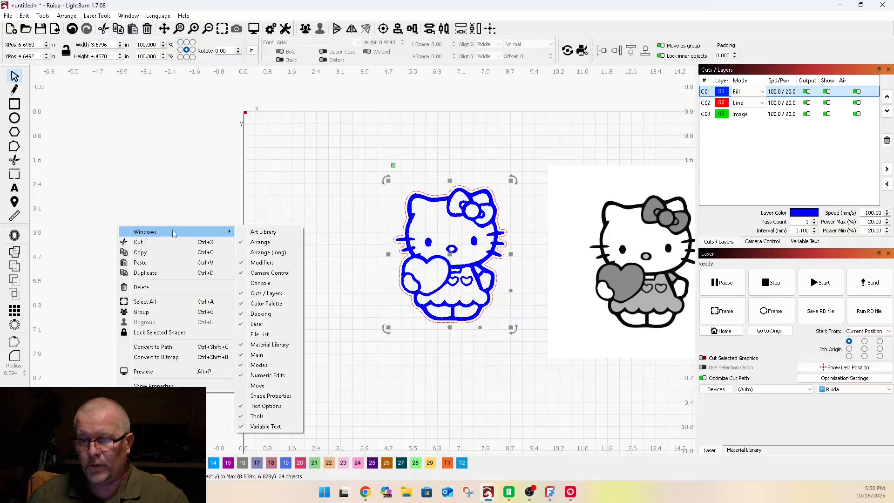
pyautogui.click(263, 232)
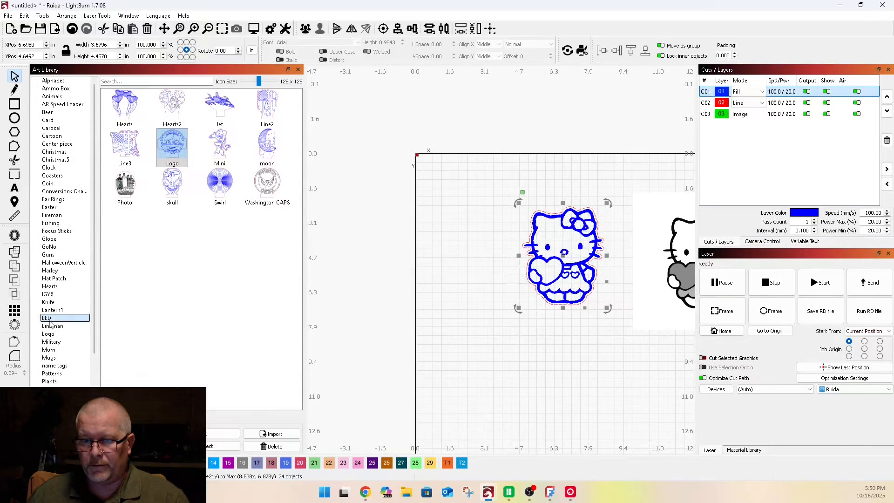
pyautogui.doubleClick(181, 160)
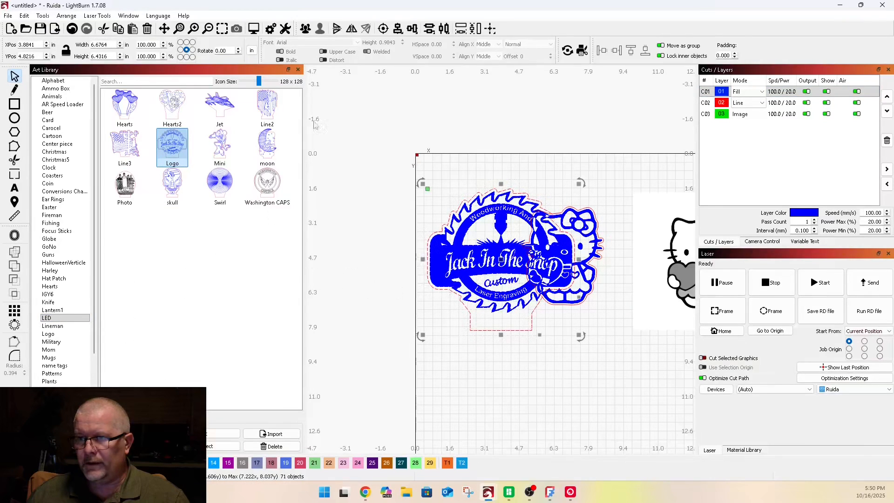
pyautogui.click(298, 69)
pyautogui.moveTo(397, 274); pyautogui.dragTo(218, 219)
# - Draw a rectangle over the logo's base tab, matching the tab's width and reaching down to its bottom edge
pyautogui.hotkey('ctrl', 'r')
pyautogui.scroll(5, 196, 280)
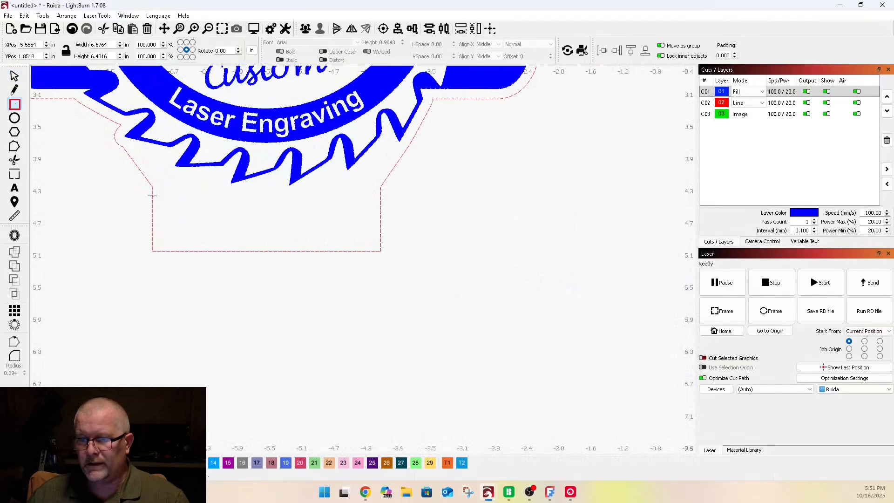
pyautogui.moveTo(153, 190); pyautogui.dragTo(381, 251)
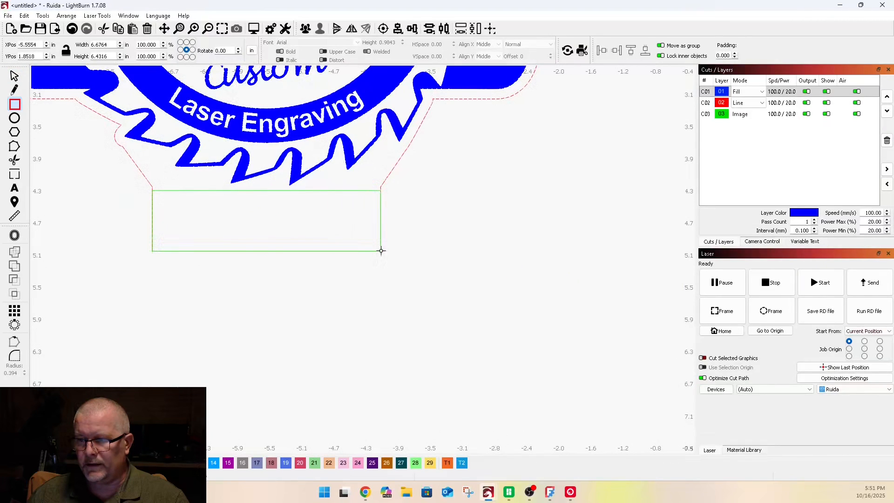
# - Assign the tab rectangle to red layer 02 and move the Hello Kitty design with the rectangle off the logo onto the work area
pyautogui.click(40, 463)
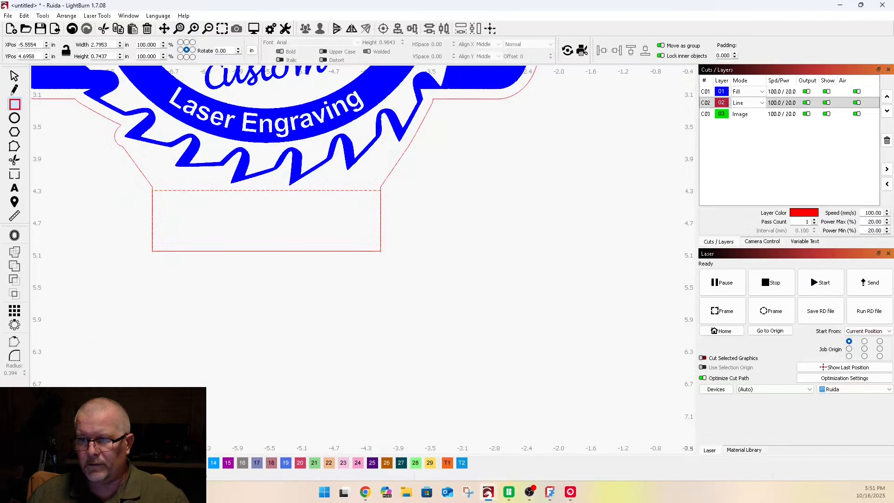
pyautogui.moveTo(239, 319); pyautogui.dragTo(376, 178)
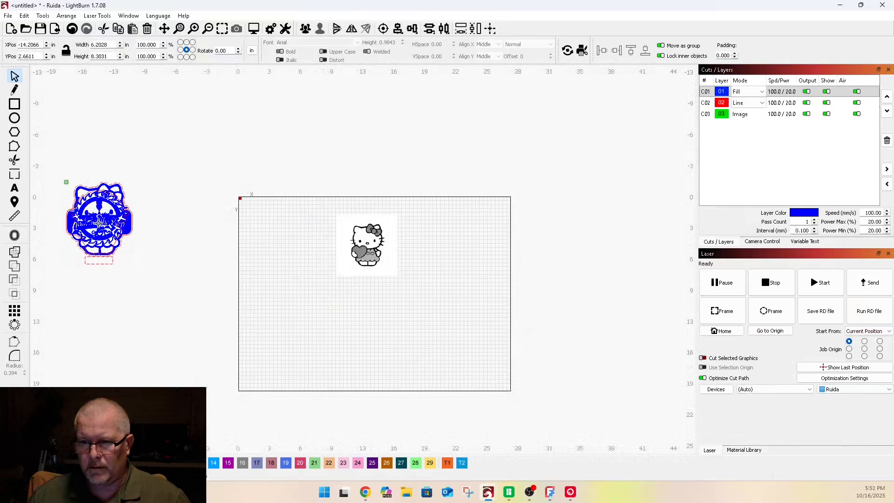
pyautogui.moveTo(85, 232); pyautogui.dragTo(273, 244)
pyautogui.scroll(-1, 273, 243)
pyautogui.moveTo(60, 175); pyautogui.dragTo(178, 298)
pyautogui.scroll(3, 83, 241)
pyautogui.scroll(2, 84, 240)
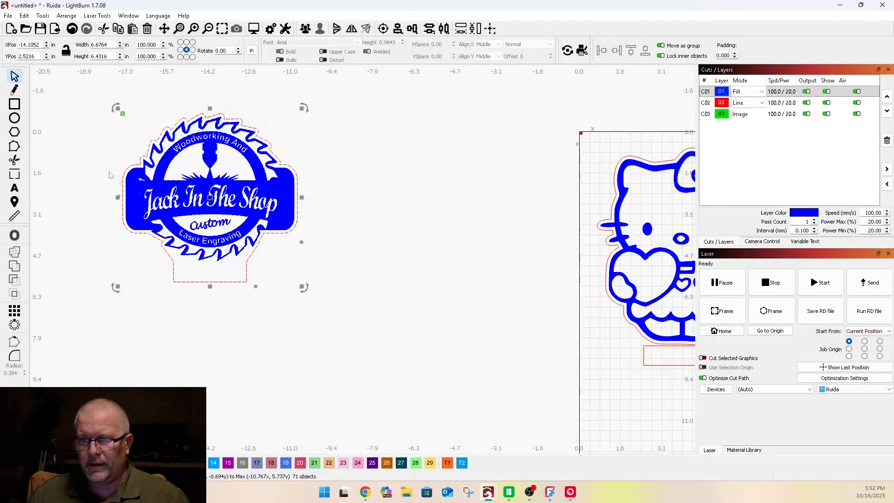
pyautogui.scroll(-3, 75, 206)
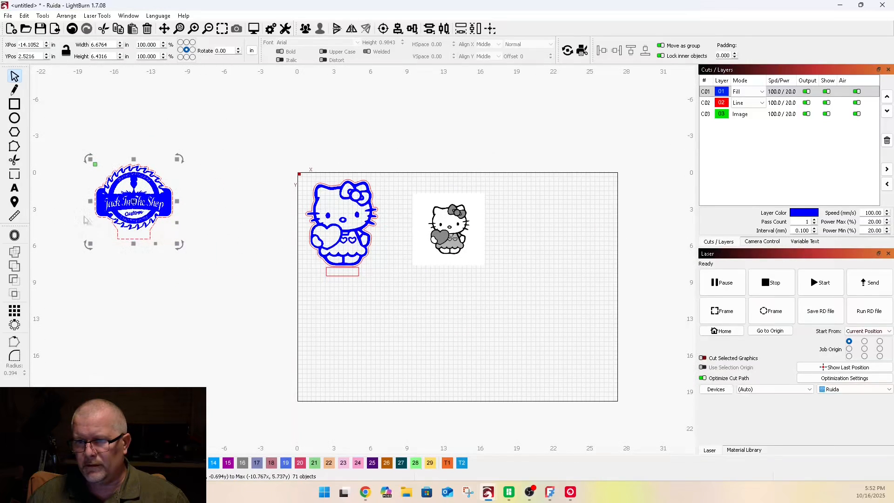
pyautogui.scroll(-2, 114, 212)
# - Centre the Hello Kitty design and its red outline horizontally over the tab rectangle
pyautogui.scroll(8, 252, 248)
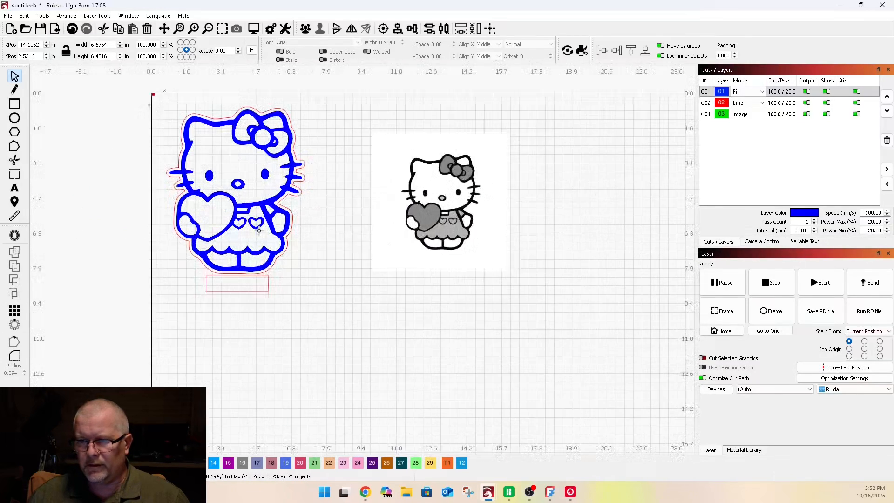
pyautogui.moveTo(250, 301); pyautogui.dragTo(233, 271)
pyautogui.scroll(-4, 347, 191)
pyautogui.scroll(3, 291, 198)
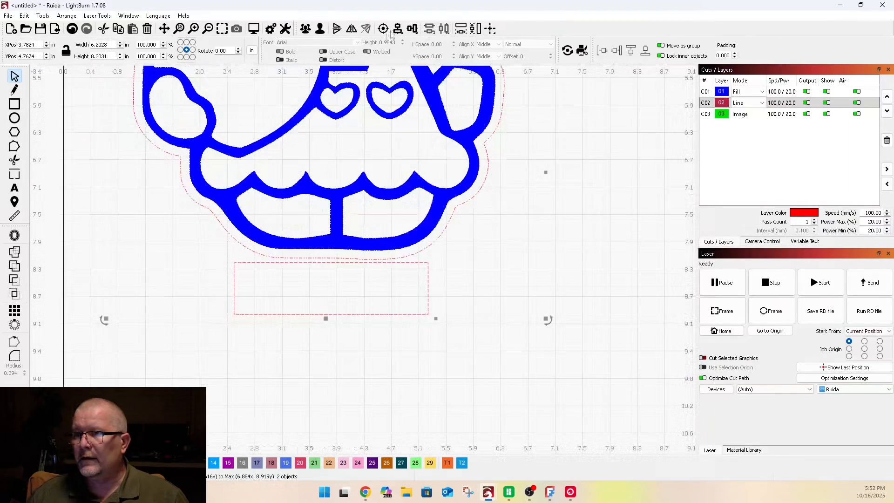
pyautogui.click(398, 29)
pyautogui.click(416, 45)
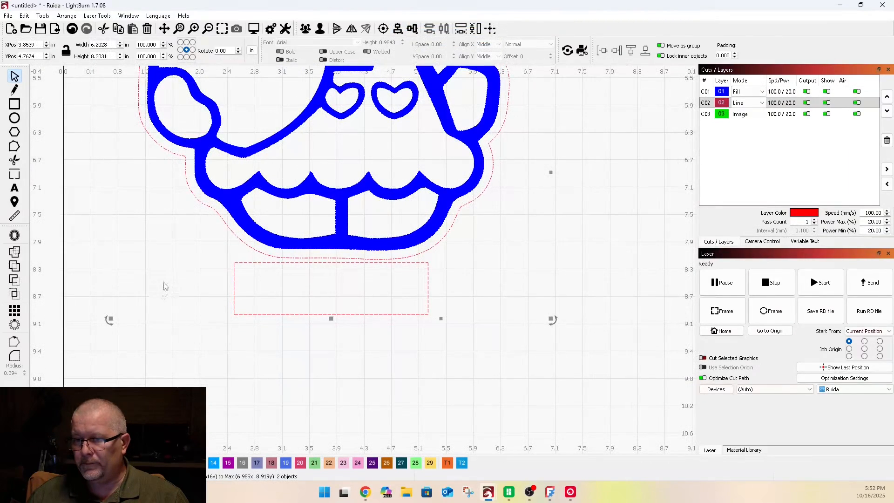
pyautogui.click(251, 352)
# - Move the tab rectangle up against the bottom of the Hello Kitty outline and lay the logo over it to compare the tabs
pyautogui.scroll(-3, 103, 256)
pyautogui.scroll(5, 201, 262)
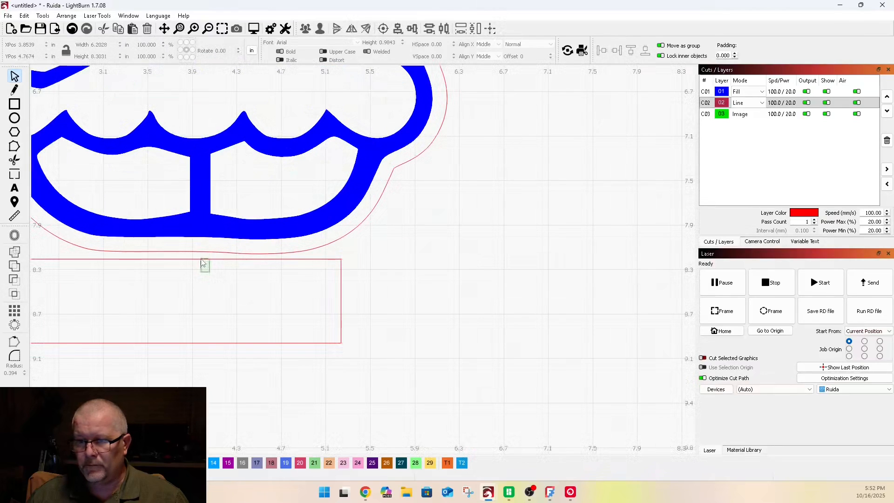
pyautogui.click(202, 259)
pyautogui.scroll(-2, 412, 338)
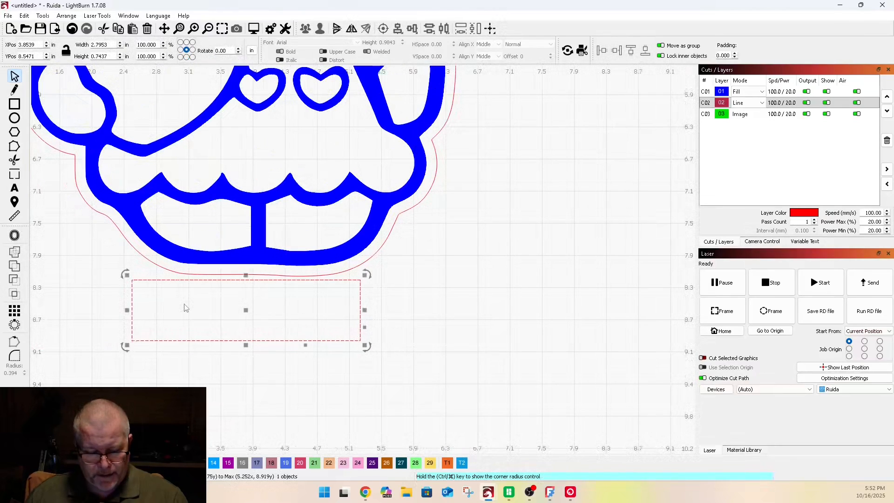
pyautogui.moveTo(244, 312); pyautogui.dragTo(246, 301)
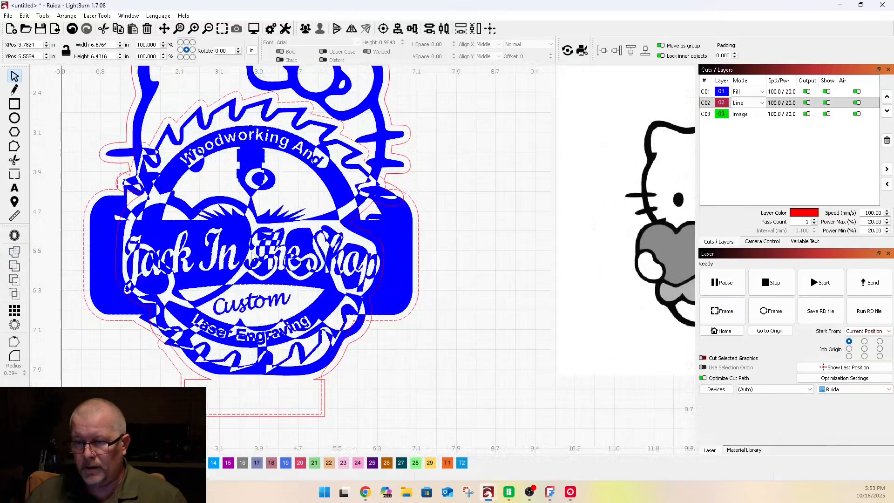
pyautogui.moveTo(252, 257); pyautogui.dragTo(254, 258)
pyautogui.moveTo(256, 255); pyautogui.dragTo(256, 258)
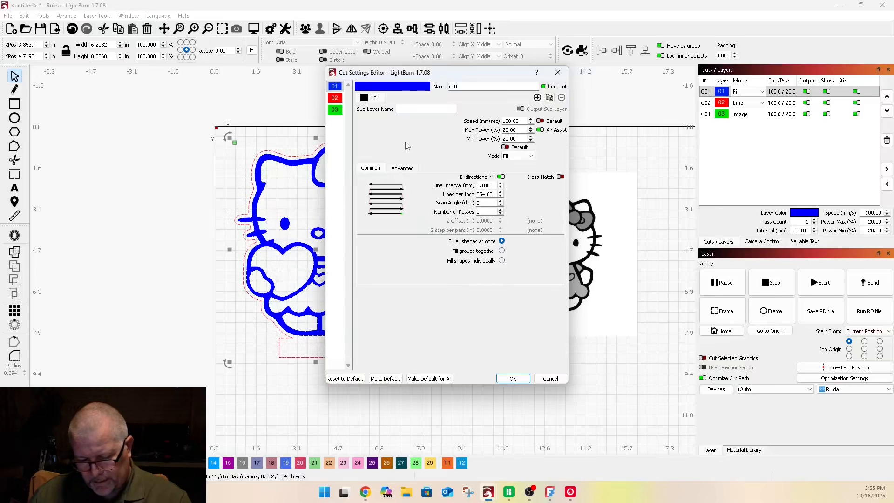
# - Set blue fill layer C01 to a speed of 200 mm/sec with minimum and maximum power at 25%
pyautogui.moveTo(511, 121); pyautogui.dragTo(462, 124)
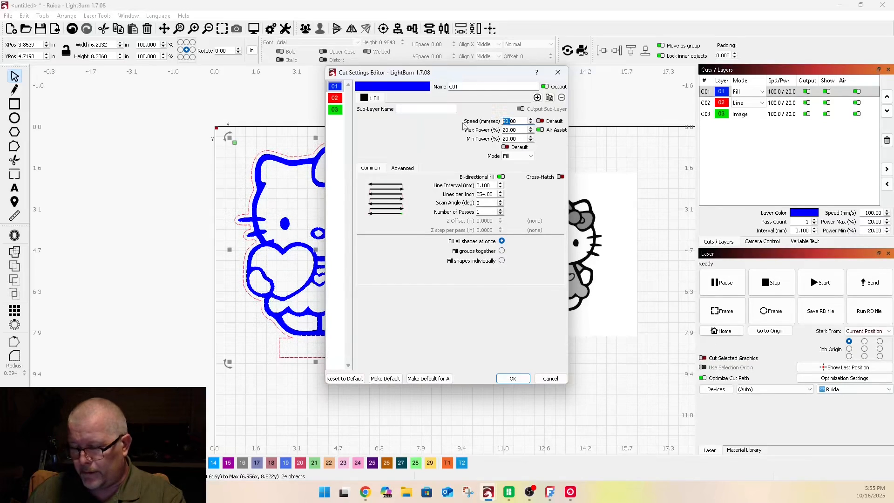
pyautogui.write('200')
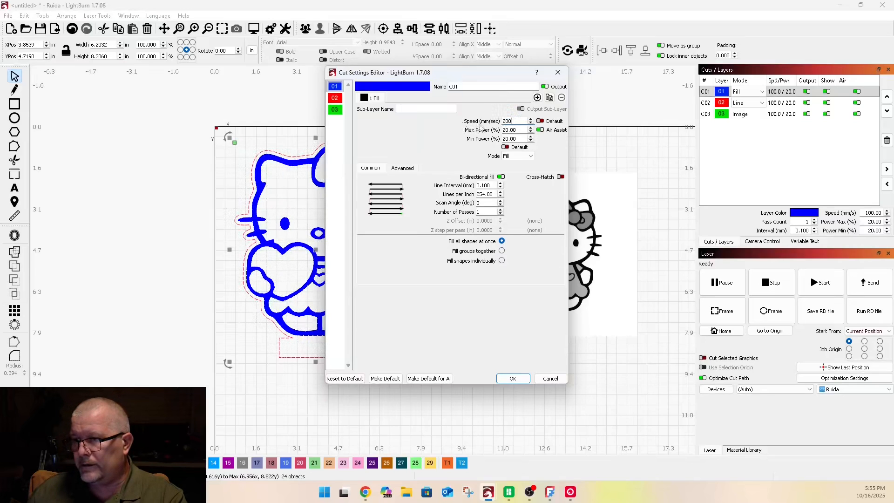
pyautogui.click(510, 138)
pyautogui.write('25')
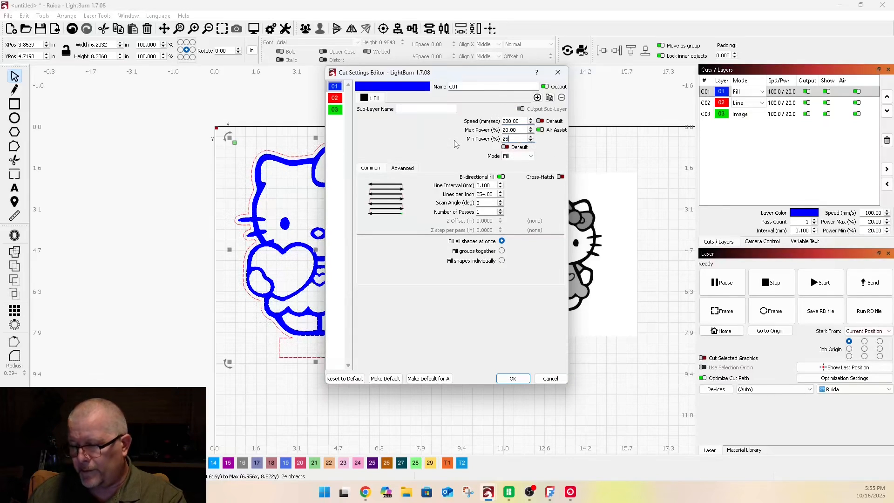
pyautogui.click(519, 131)
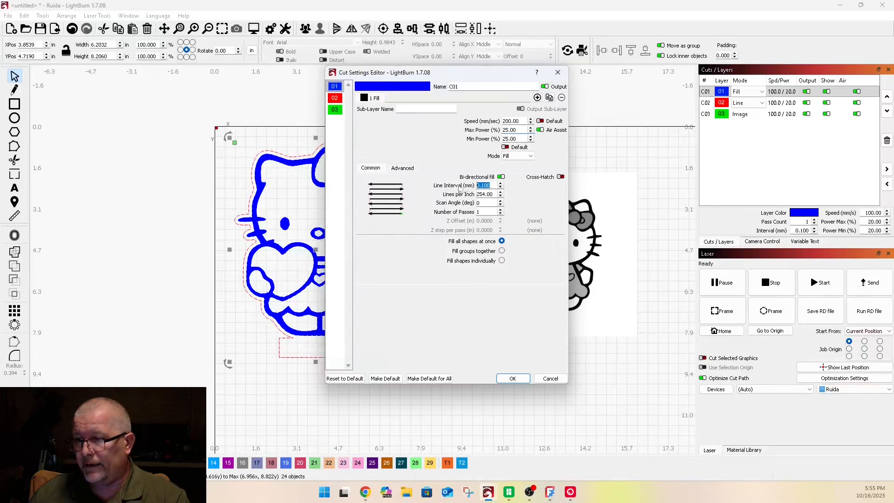
# - Set red line layer C02 to a speed of 8 mm/sec with power at 50%
pyautogui.click(334, 98)
pyautogui.doubleClick(517, 122)
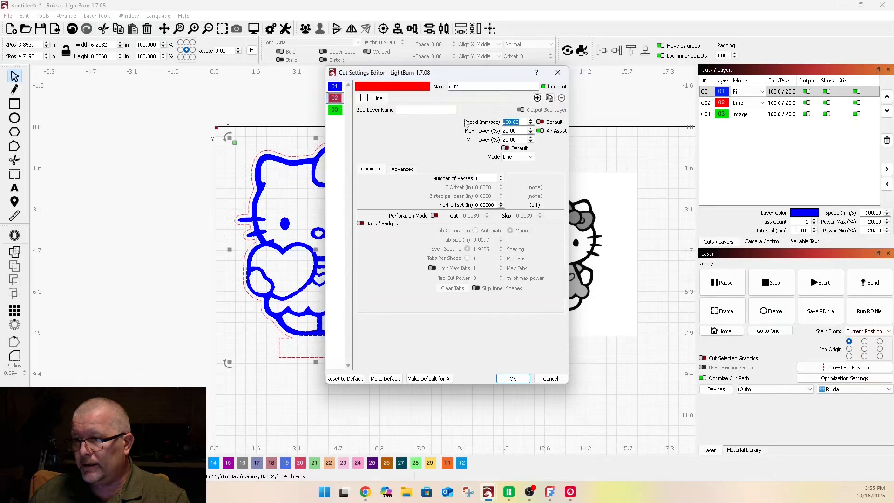
pyautogui.write('8')
pyautogui.press('Tab')
pyautogui.press('Tab')
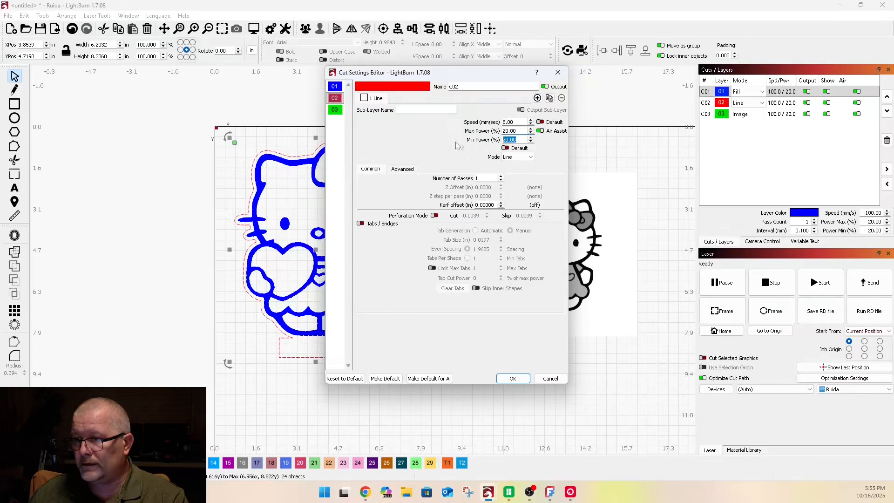
pyautogui.write('50')
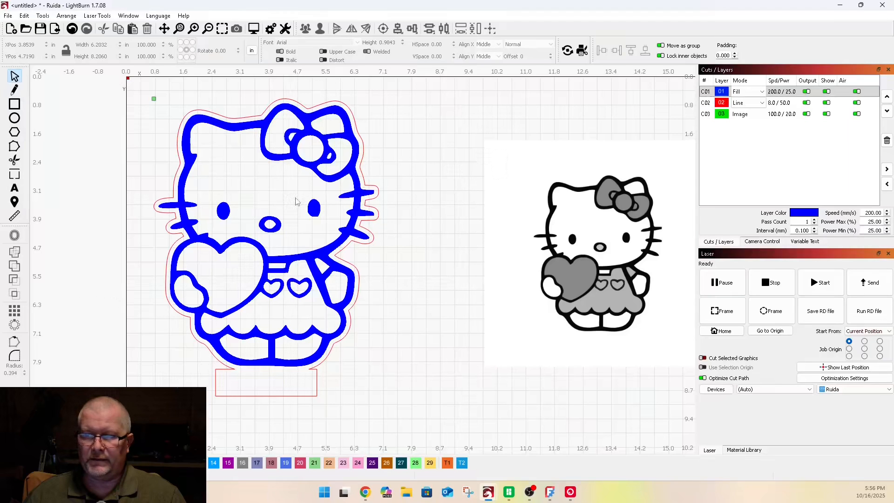
# - Move the original Hello Kitty image off the work area below the logo, centred at about X 34.24, Y 19.16 in
pyautogui.scroll(-3, 163, 179)
pyautogui.scroll(-3, 123, 167)
pyautogui.moveTo(213, 146); pyautogui.dragTo(326, 260)
pyautogui.moveTo(253, 189); pyautogui.dragTo(467, 330)
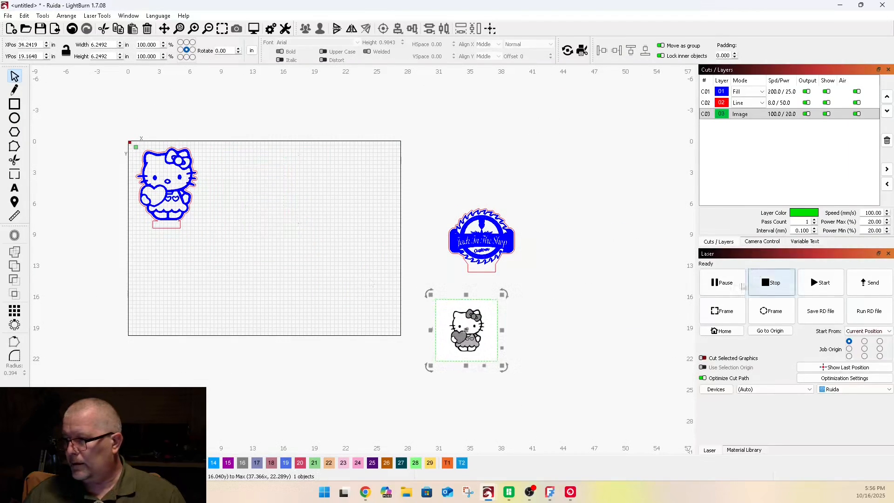
# - Set the job to start from Current Position with the top-left job origin, and start the laser job
pyautogui.click(848, 331)
pyautogui.click(849, 339)
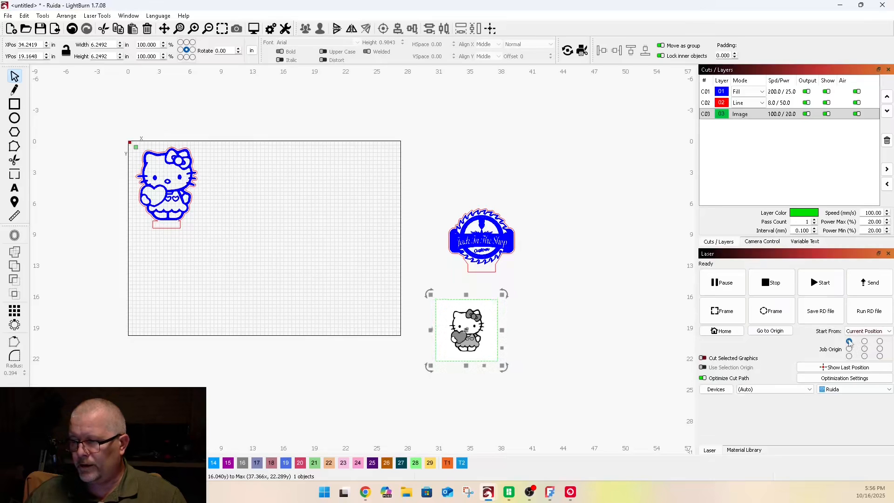
pyautogui.scroll(3, 163, 177)
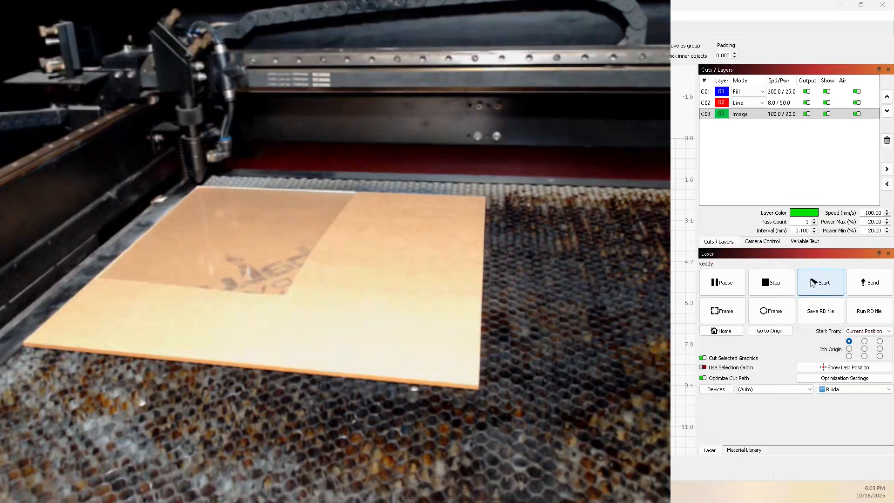
pyautogui.click(812, 283)
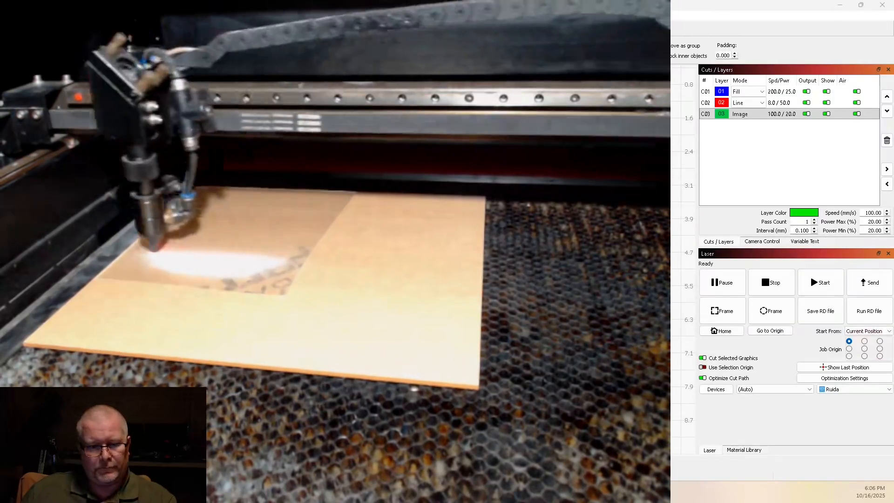
pyautogui.press('super+d')
pyautogui.press('super+d')
pyautogui.moveTo(559, 4)
pyautogui.mouseDown()
pyautogui.moveTo(554, 115)
pyautogui.moveTo(555, 0)
pyautogui.mouseUp()
pyautogui.click(887, 6)
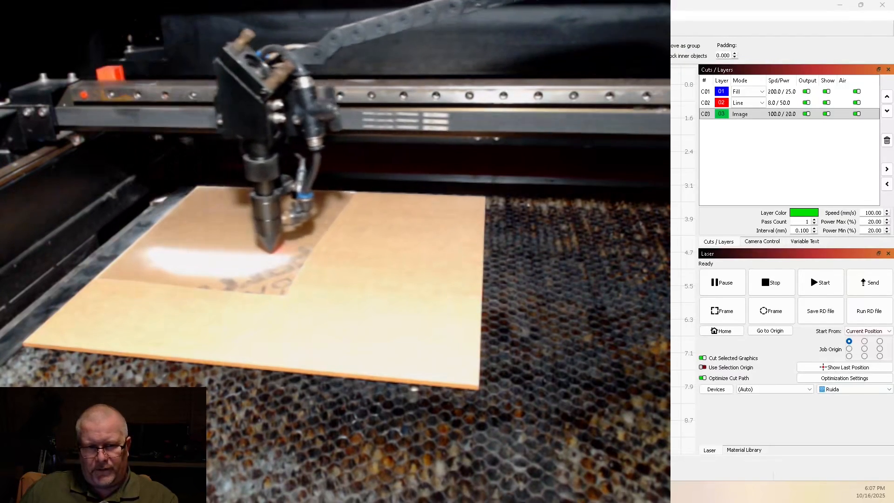
# - Paste the first-name text, move it inside the large heart and scale it down to about 1.67 in wide
pyautogui.click(255, 289)
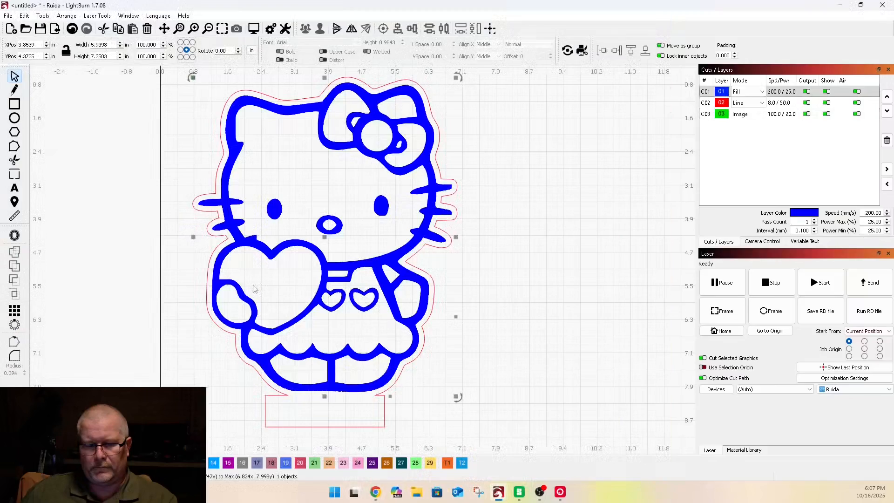
pyautogui.hotkey('ctrl', 'v')
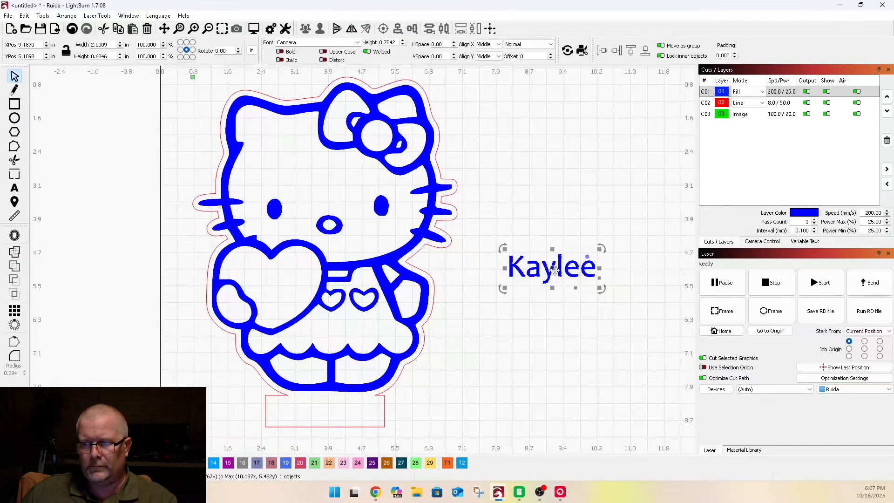
pyautogui.moveTo(555, 270); pyautogui.dragTo(317, 285)
pyautogui.scroll(2, 274, 279)
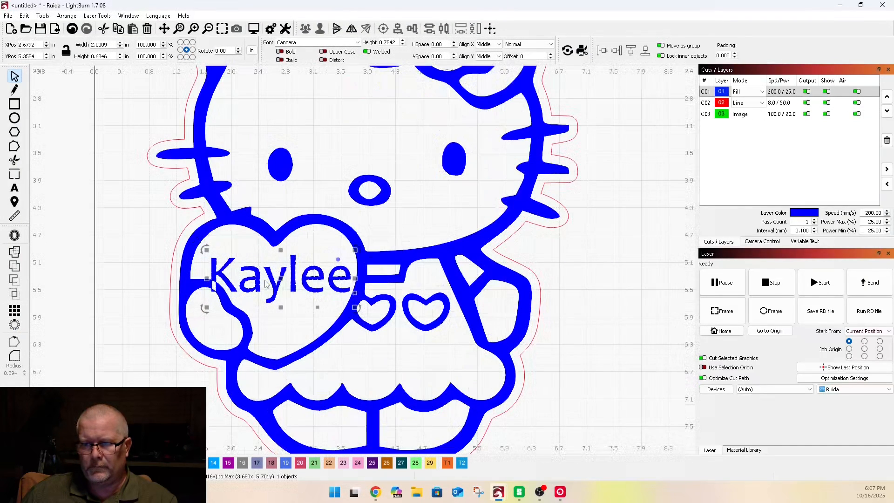
pyautogui.moveTo(352, 305); pyautogui.dragTo(342, 301)
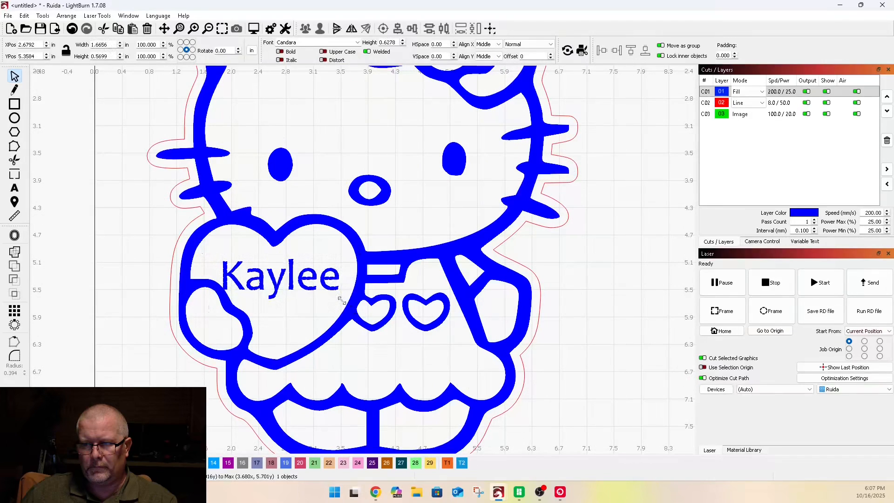
pyautogui.moveTo(279, 281); pyautogui.dragTo(279, 283)
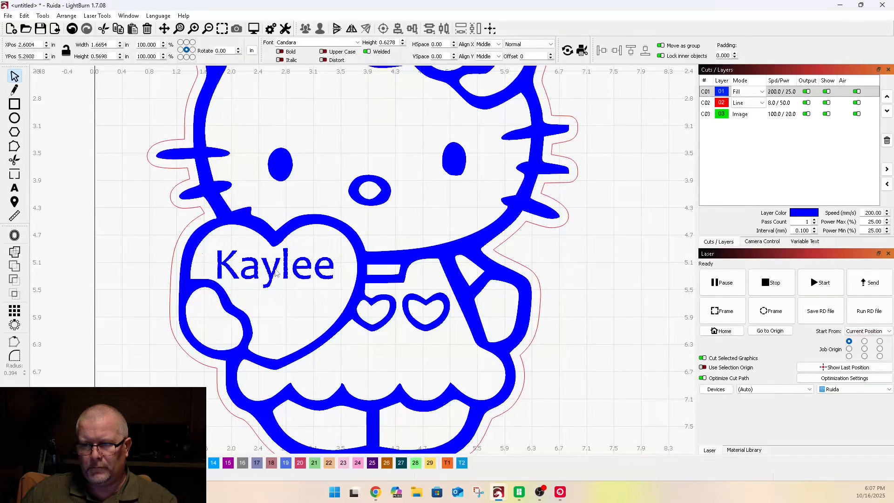
pyautogui.click(273, 267)
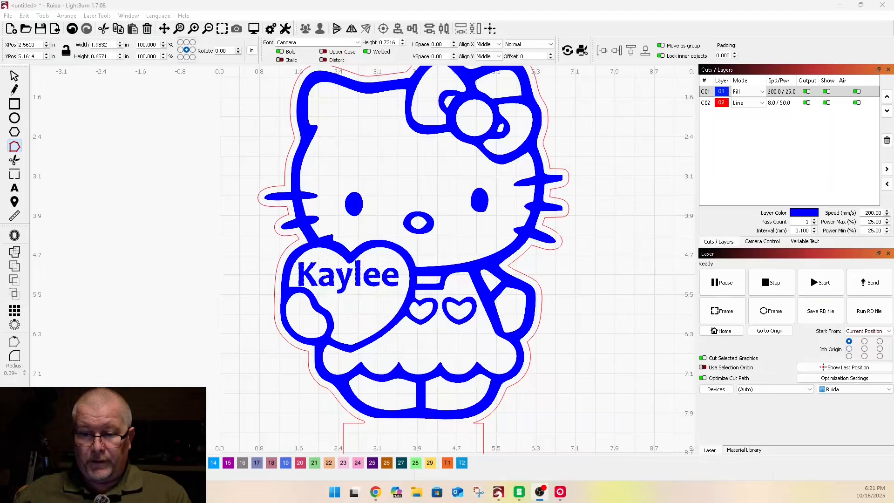
# - Assign the name text to green layer 03 and set that layer to 250 mm/sec with minimum and maximum power at 25%
pyautogui.click(55, 463)
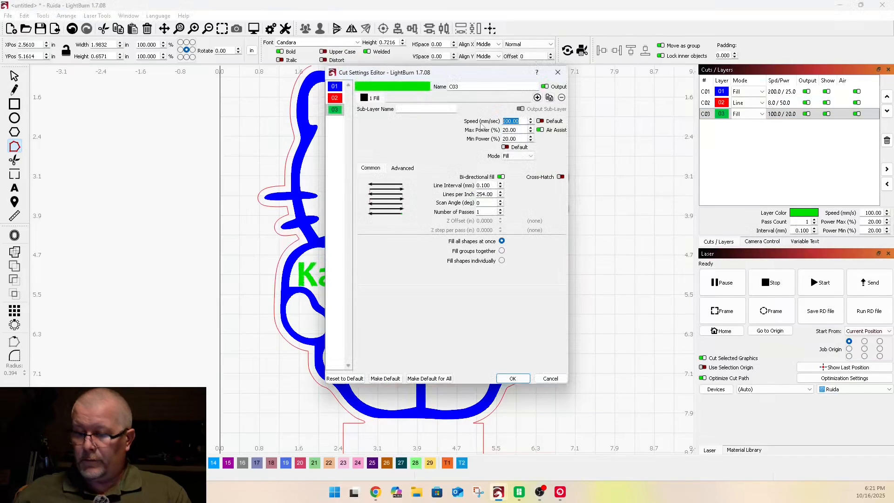
pyautogui.press('Tab')
pyautogui.press('Tab')
pyautogui.write('25')
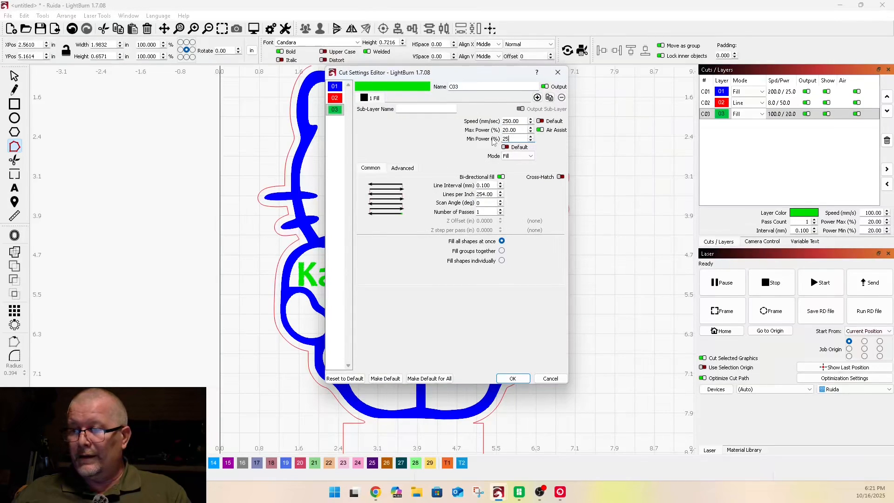
pyautogui.press('Return')
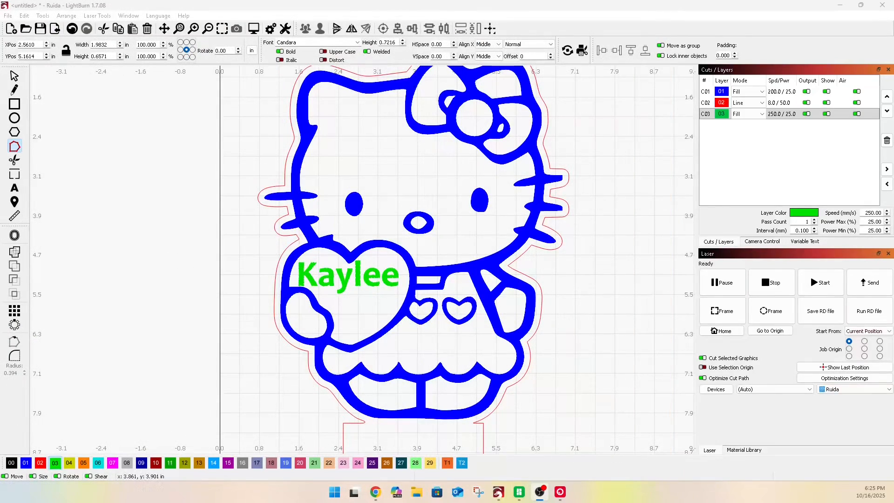
# - Turn off output for layers 01 and 02, leaving only the green name layer enabled, and check the name inside the heart
pyautogui.click(807, 92)
pyautogui.click(806, 102)
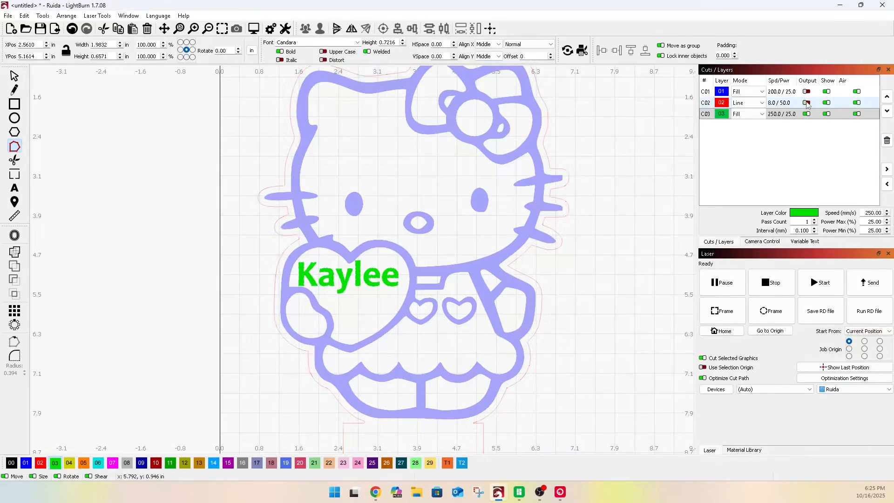
pyautogui.moveTo(142, 187); pyautogui.dragTo(461, 314)
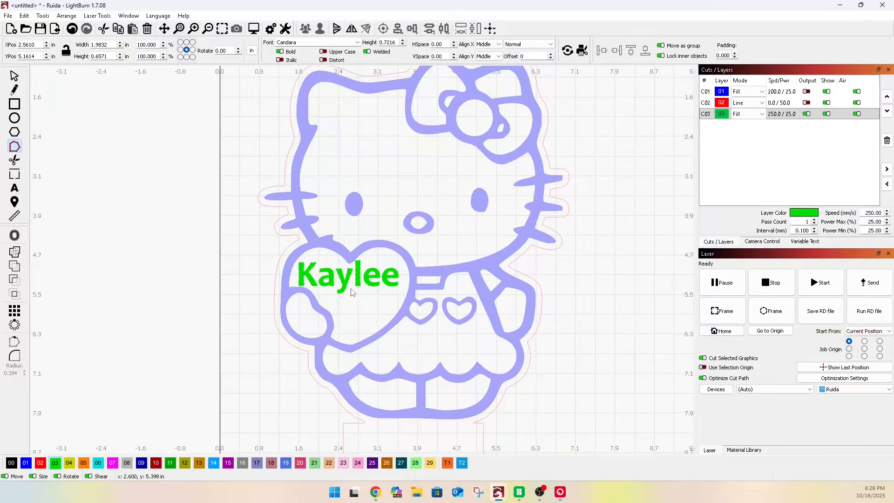
pyautogui.scroll(-3, 310, 286)
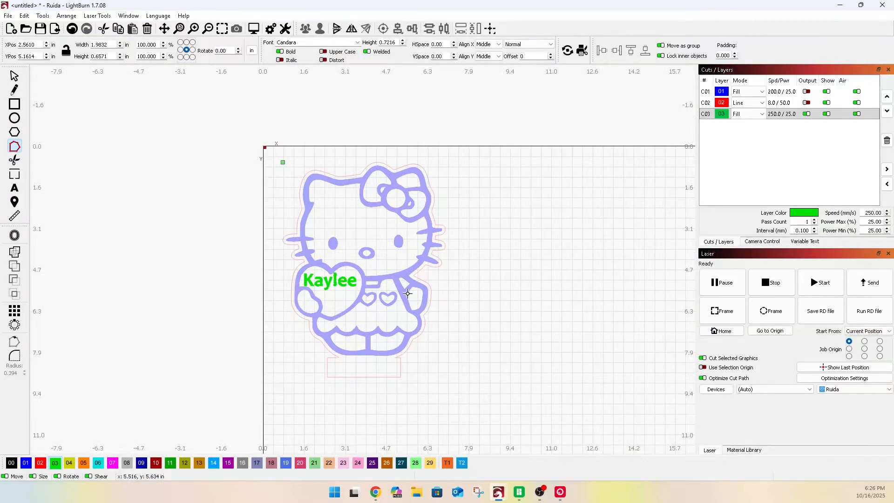
pyautogui.scroll(7, 348, 288)
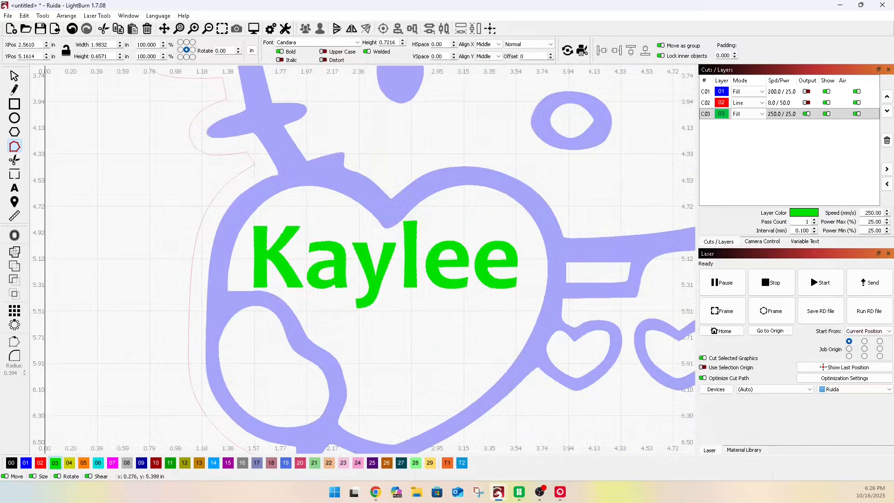